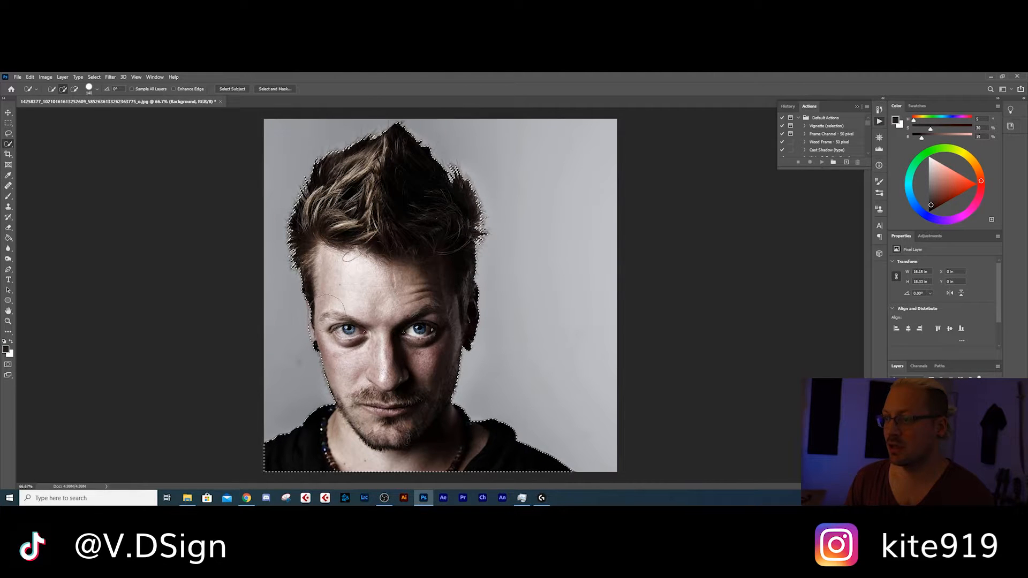
# Touch up and check the subject selection's edge around both ears, switching to the Lasso tool
pyautogui.scroll(2, 306, 333)
pyautogui.scroll(2, 307, 333)
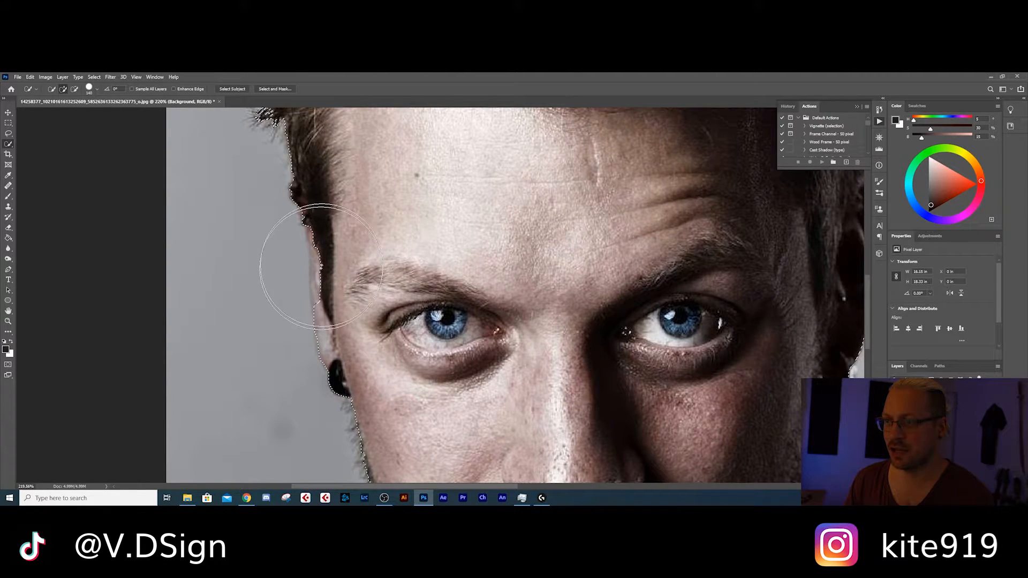
pyautogui.click(8, 133)
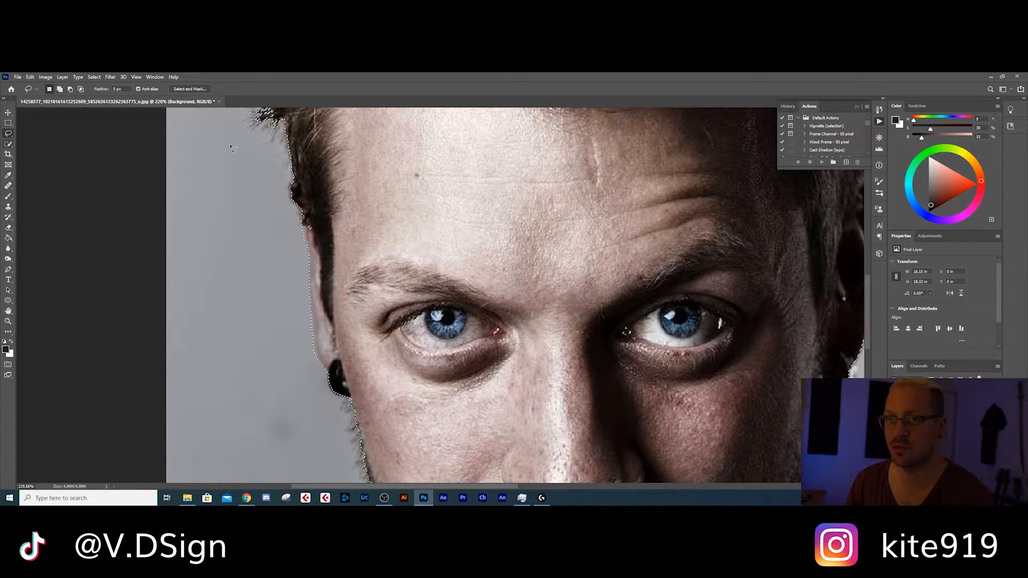
pyautogui.scroll(-2, 515, 199)
pyautogui.scroll(-2, 515, 199)
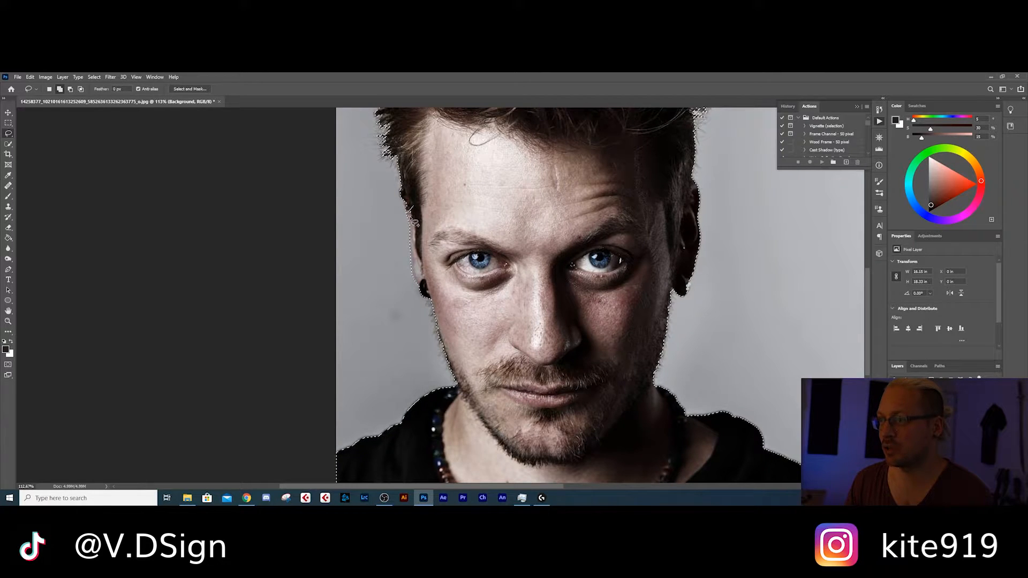
pyautogui.scroll(-2, 541, 230)
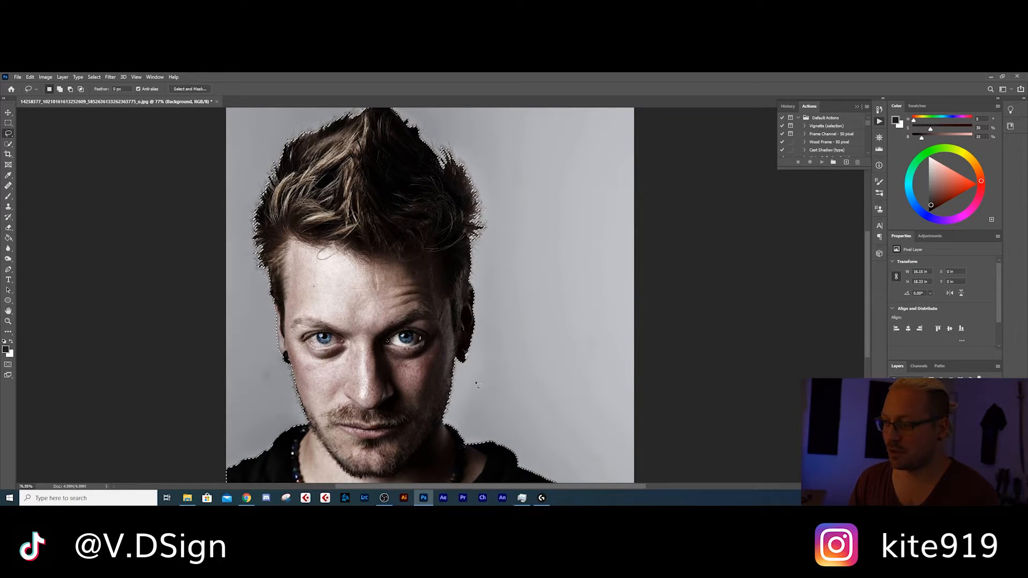
pyautogui.scroll(9, 350, 424)
pyautogui.scroll(-3, 216, 305)
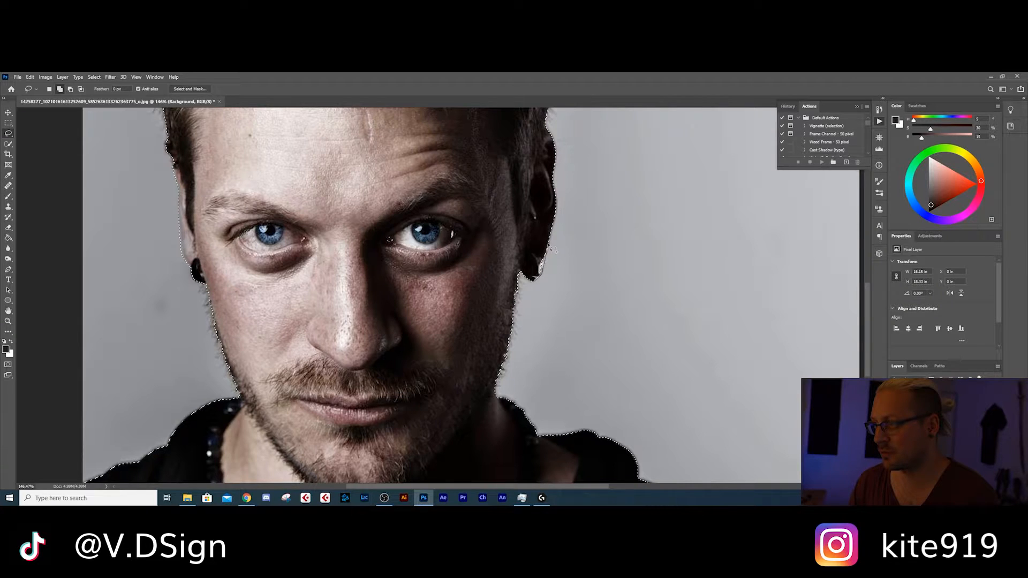
pyautogui.hotkey('ctrl', '0')
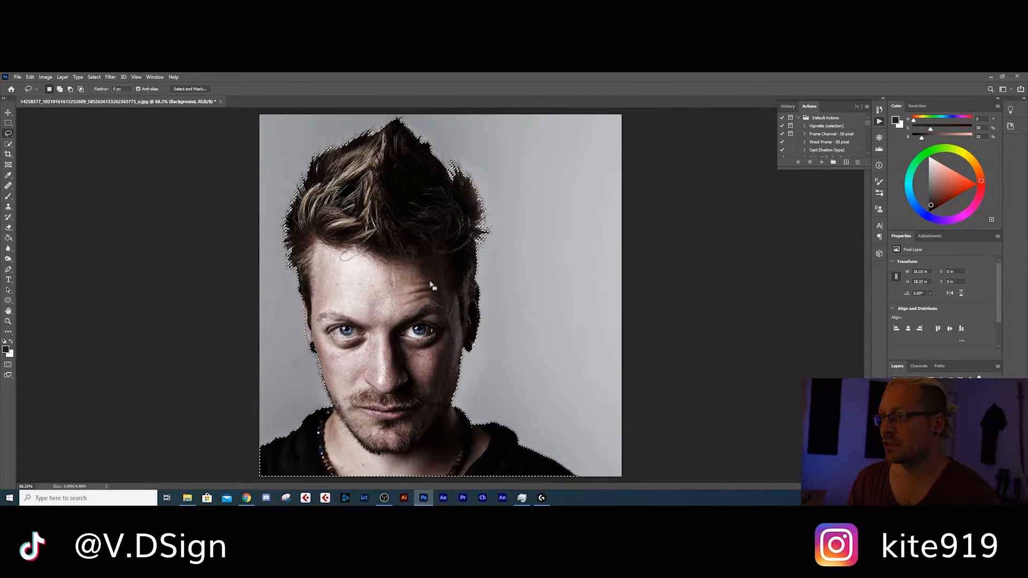
# Open Select and Mask for the current selection and set the view mode to Overlay
pyautogui.click(189, 89)
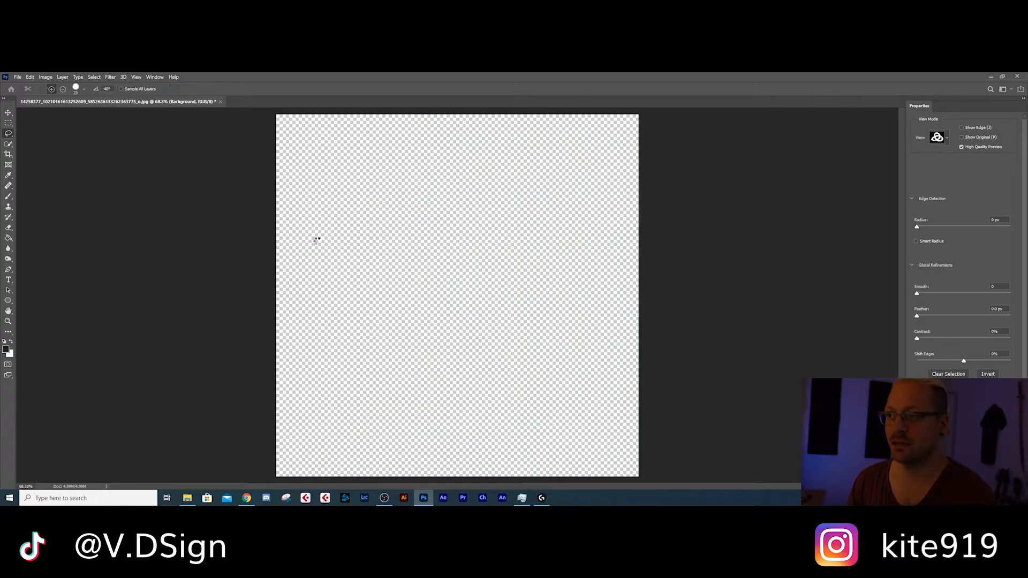
pyautogui.click(945, 138)
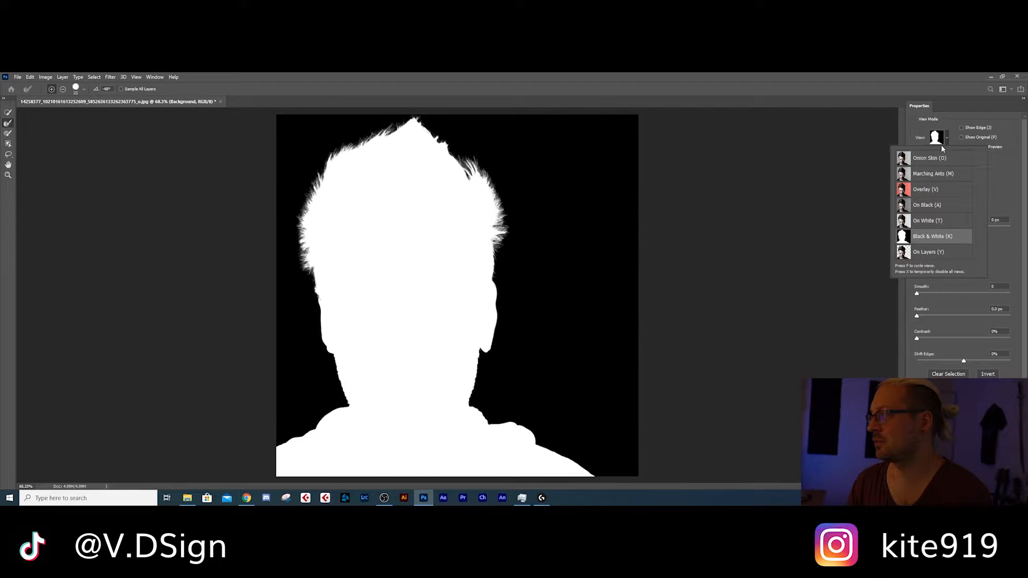
pyautogui.click(917, 189)
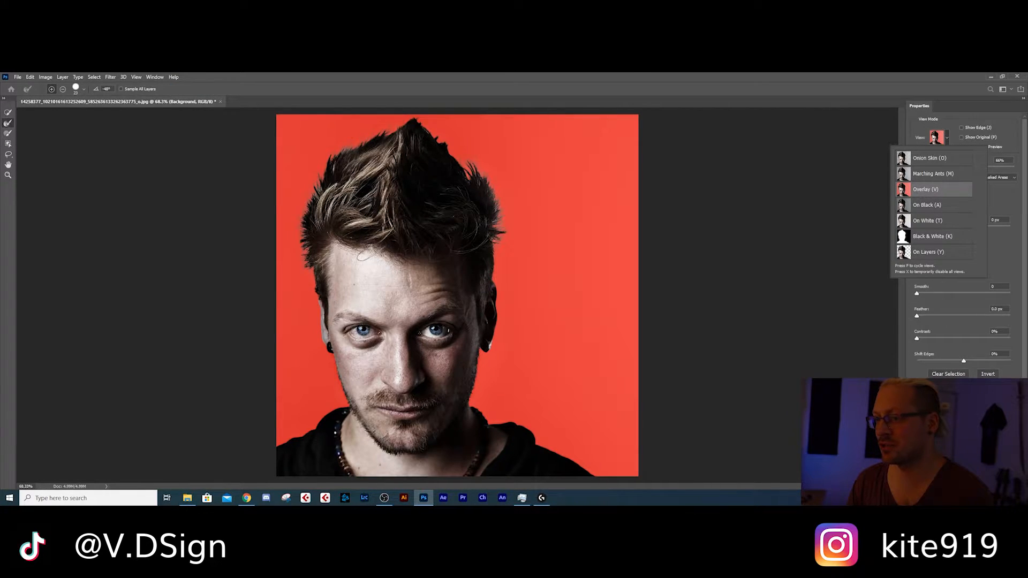
# Adjust the Refine Edge Brush size and brush along the edge of the man's ear beside the lit side of his face
pyautogui.scroll(5, 342, 380)
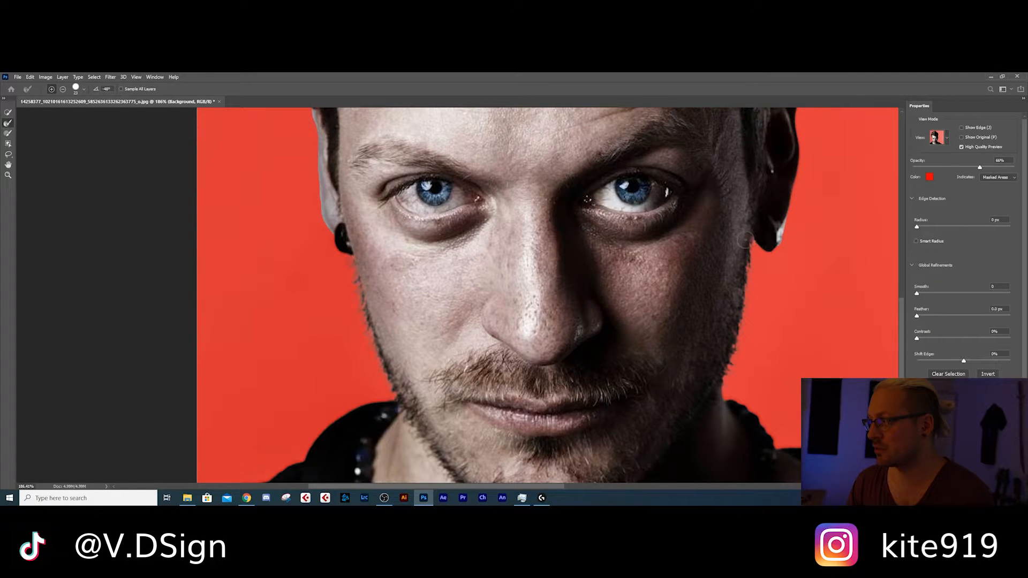
pyautogui.rightClick(338, 261)
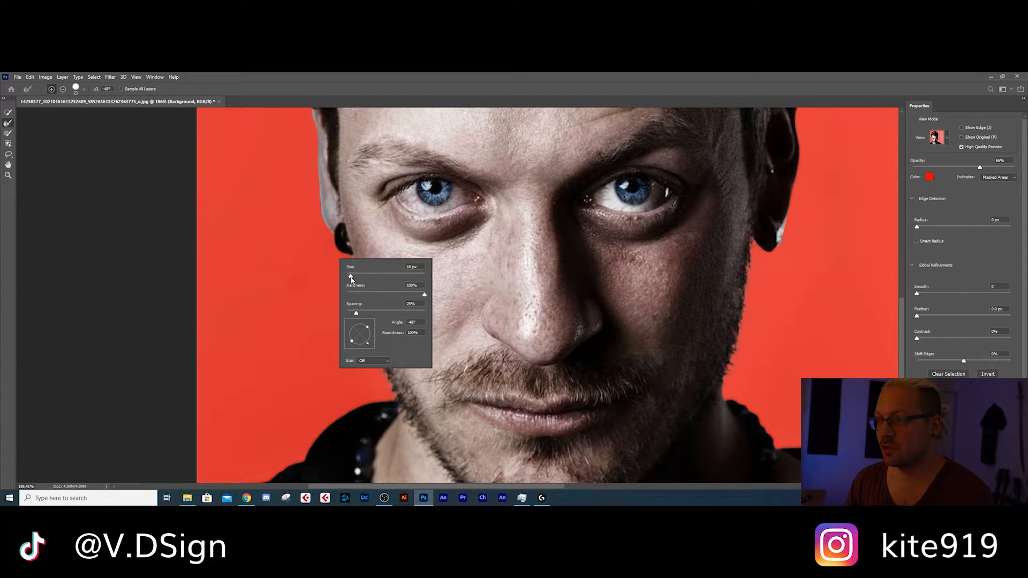
pyautogui.click(353, 83)
pyautogui.scroll(4, 313, 184)
pyautogui.moveTo(358, 193); pyautogui.dragTo(370, 215)
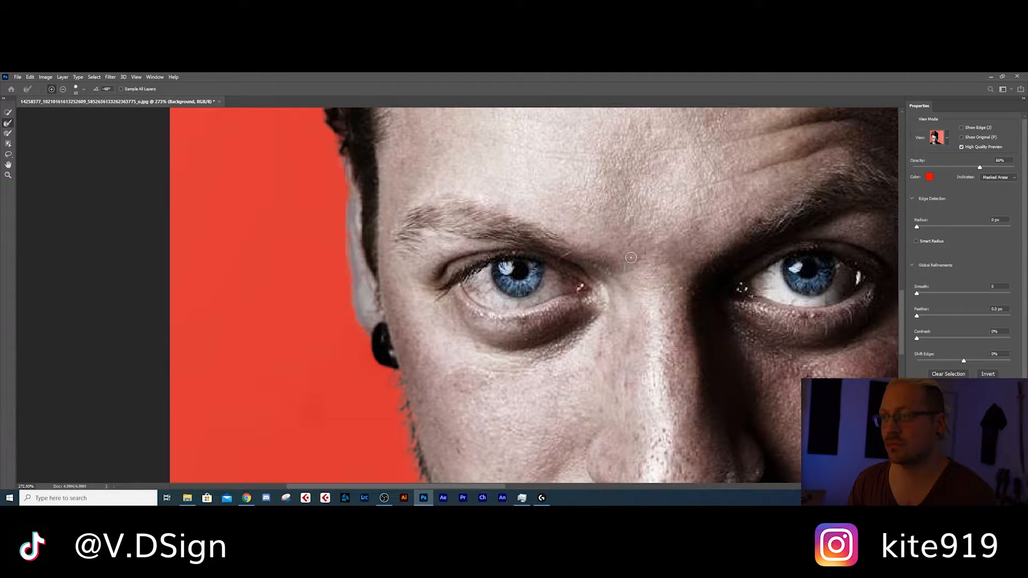
# Refine the selection edge around the ear and earring on the shadowed side of the face with a resized brush
pyautogui.scroll(-5, 629, 257)
pyautogui.moveTo(779, 287); pyautogui.dragTo(475, 240)
pyautogui.scroll(5, 549, 276)
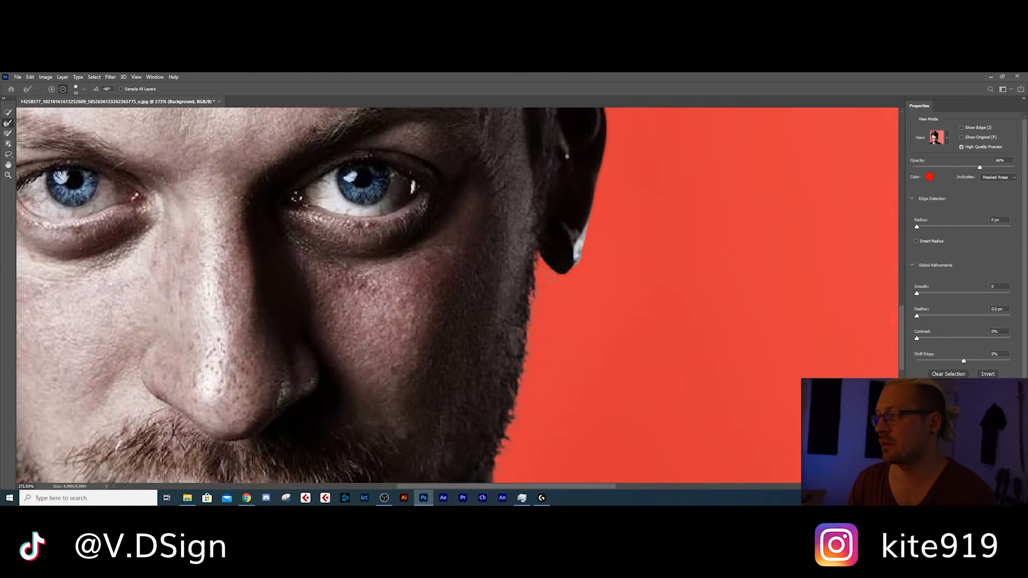
pyautogui.scroll(3, 550, 277)
pyautogui.rightClick(614, 182)
pyautogui.press('Return')
# Resize the brush, refine the edges along both shoulders, and apply the refined selection
pyautogui.rightClick(177, 293)
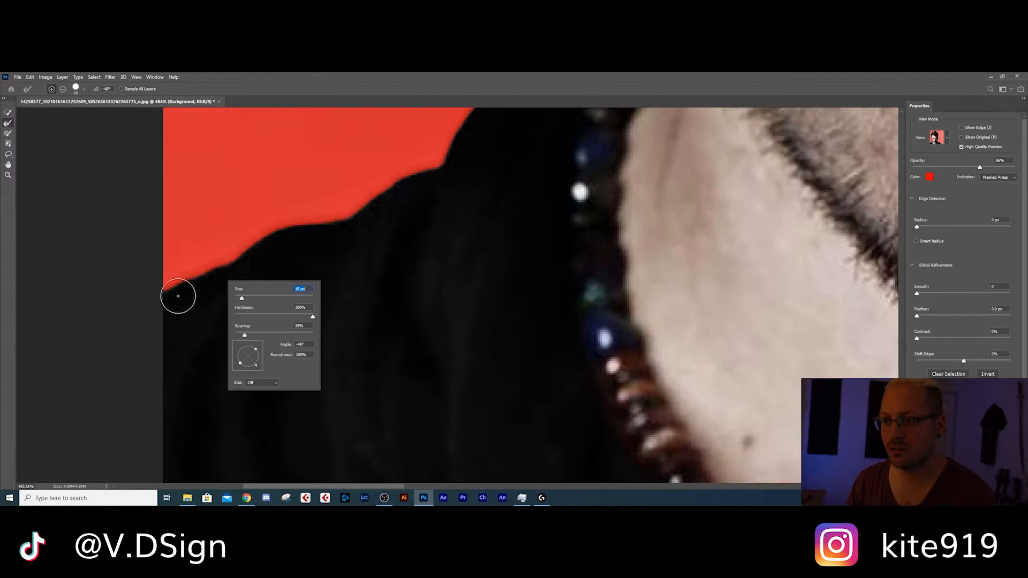
pyautogui.press('Return')
pyautogui.scroll(-3, 275, 229)
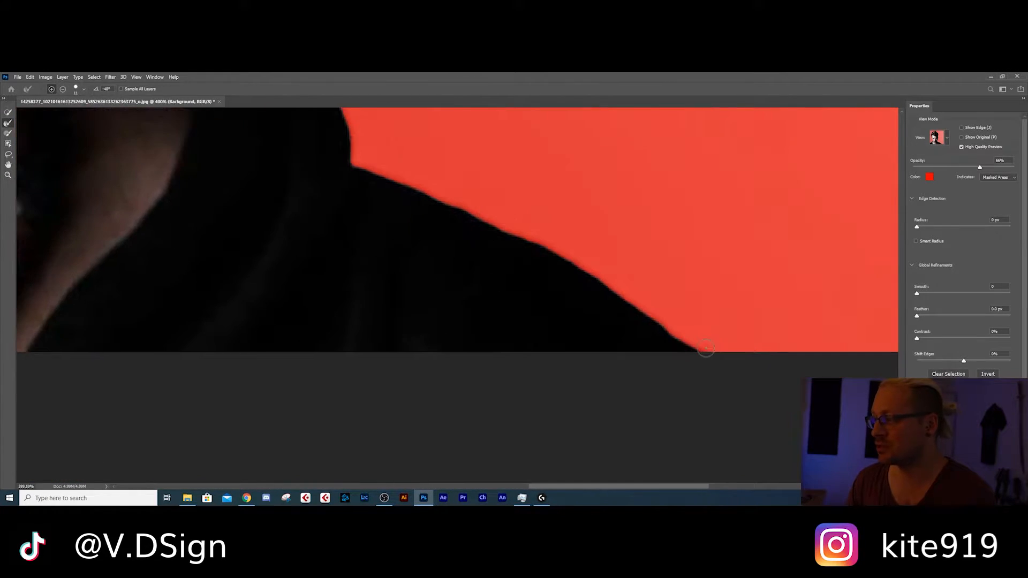
pyautogui.moveTo(466, 211); pyautogui.dragTo(416, 340)
pyautogui.press('Return')
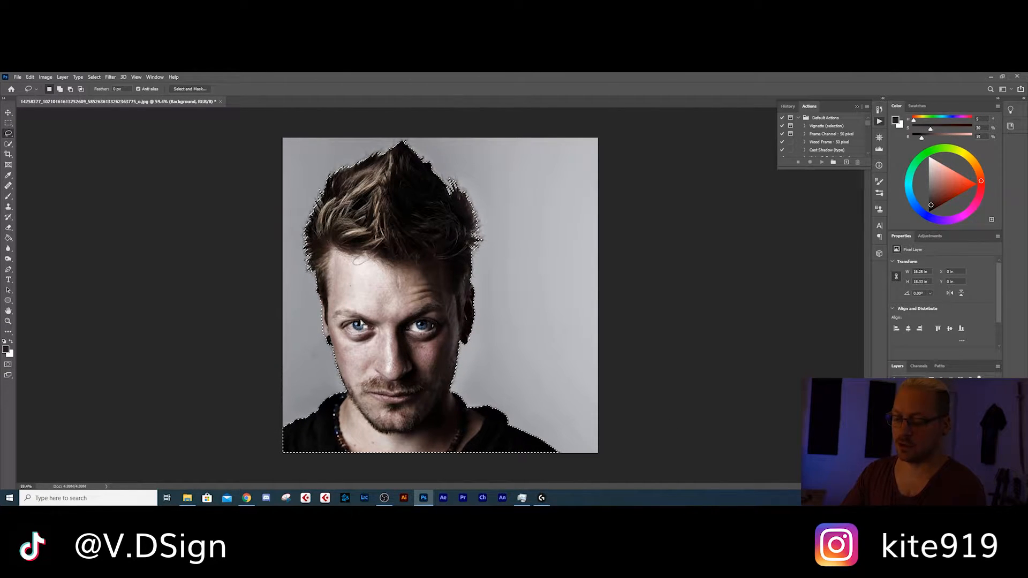
# Copy the selected man to a new layer named Subject and make the Background layer active
pyautogui.hotkey('ctrl', 'j')
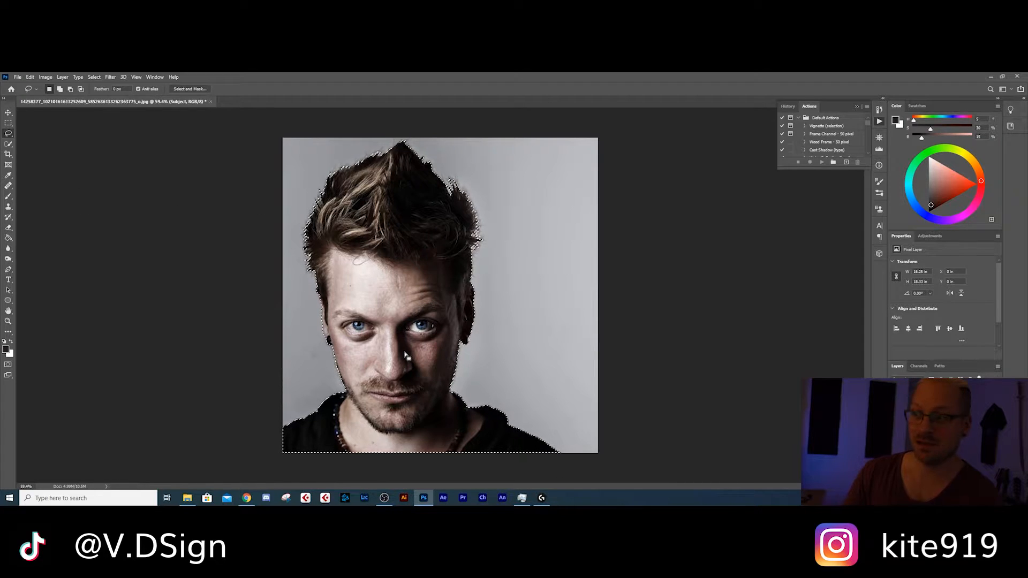
pyautogui.click(929, 428)
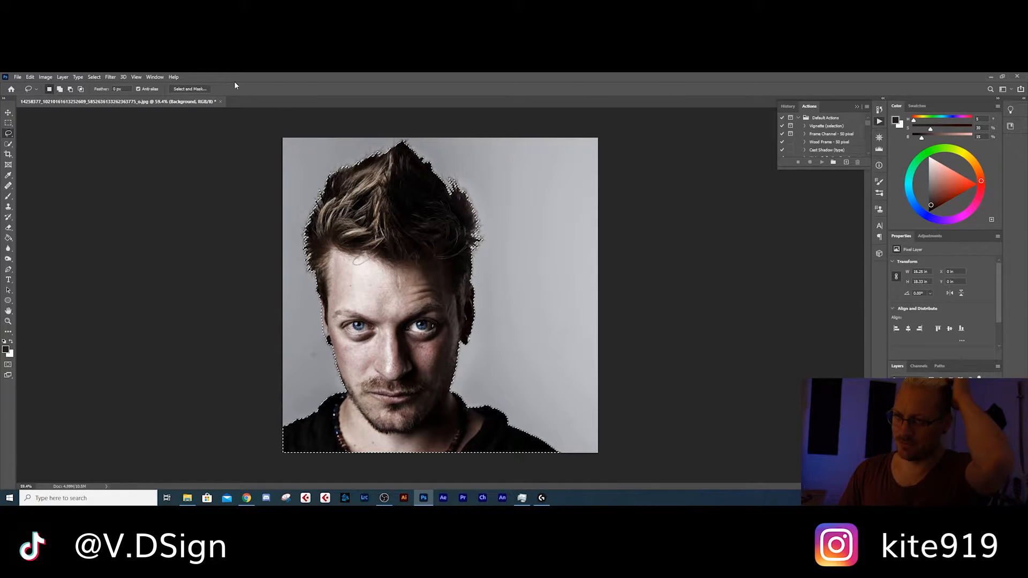
# Expand the selection around the man by 15 pixels
pyautogui.click(93, 77)
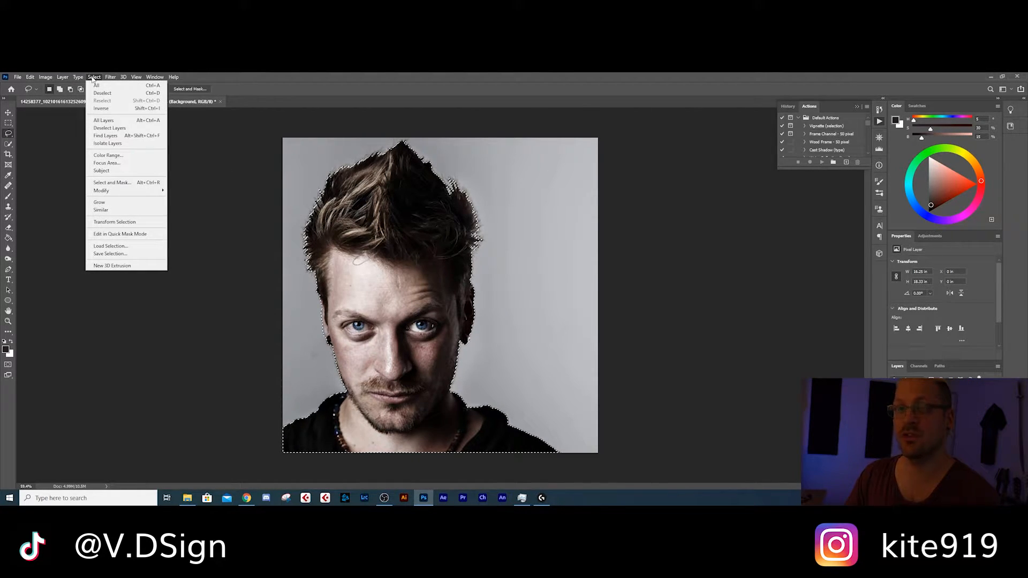
pyautogui.moveTo(127, 192)
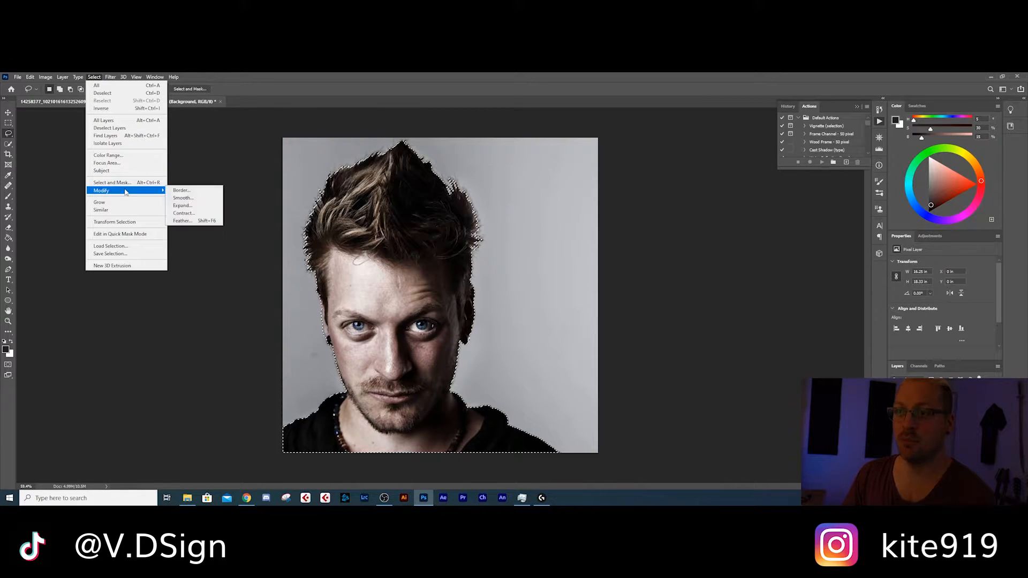
pyautogui.click(182, 206)
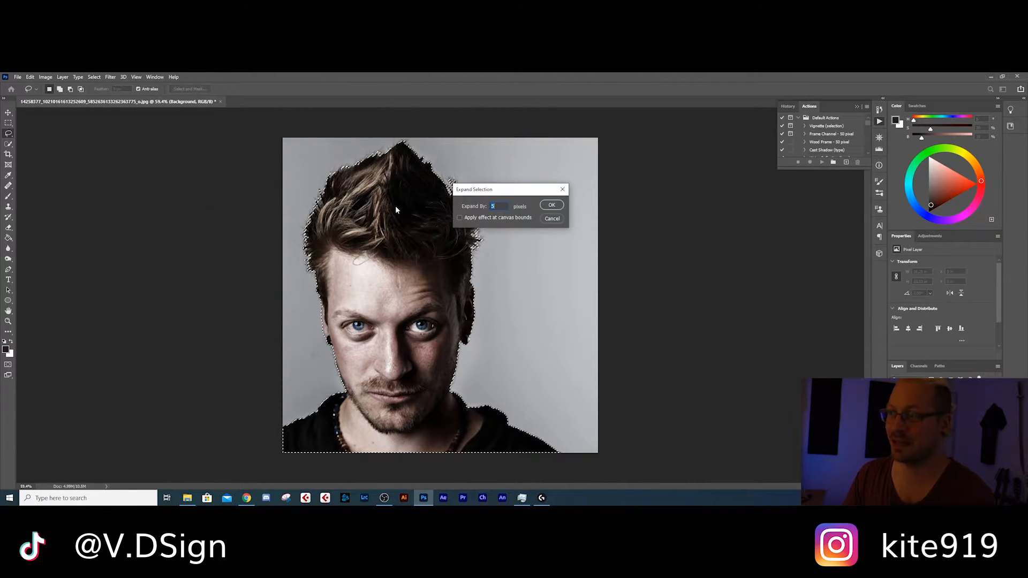
pyautogui.moveTo(480, 196); pyautogui.dragTo(512, 199)
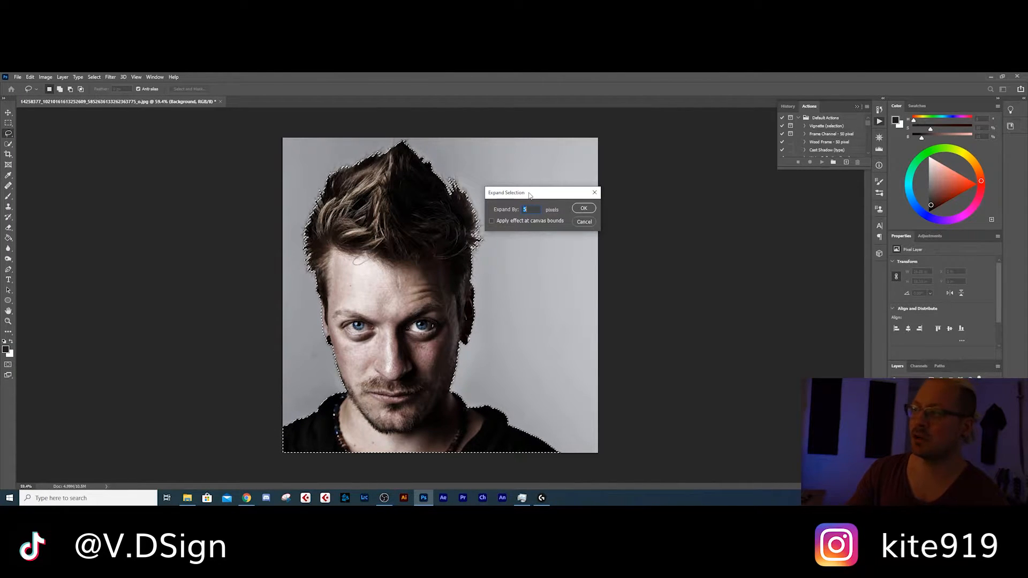
pyautogui.write('15')
pyautogui.moveTo(542, 198); pyautogui.dragTo(545, 189)
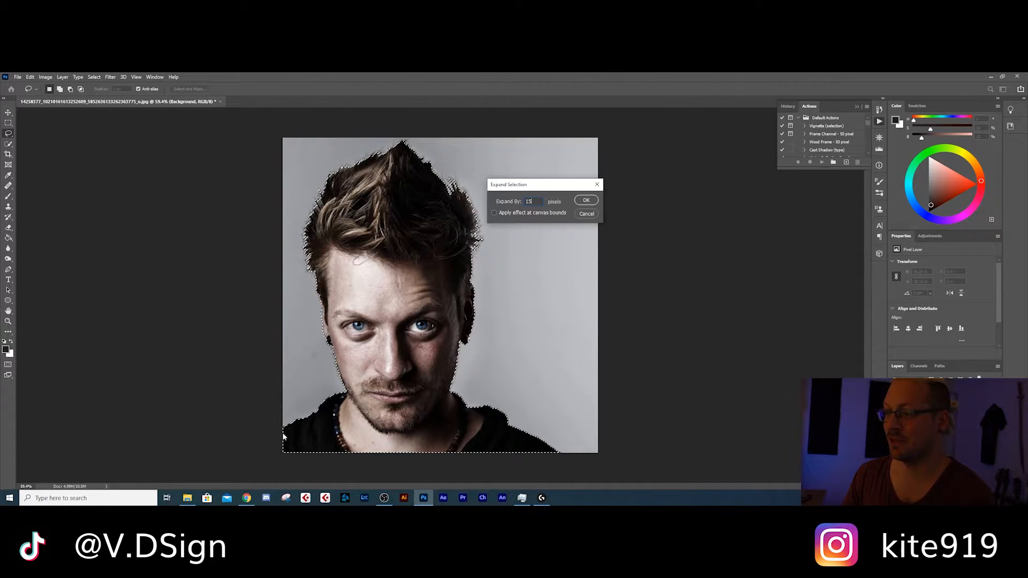
pyautogui.moveTo(549, 187); pyautogui.dragTo(545, 185)
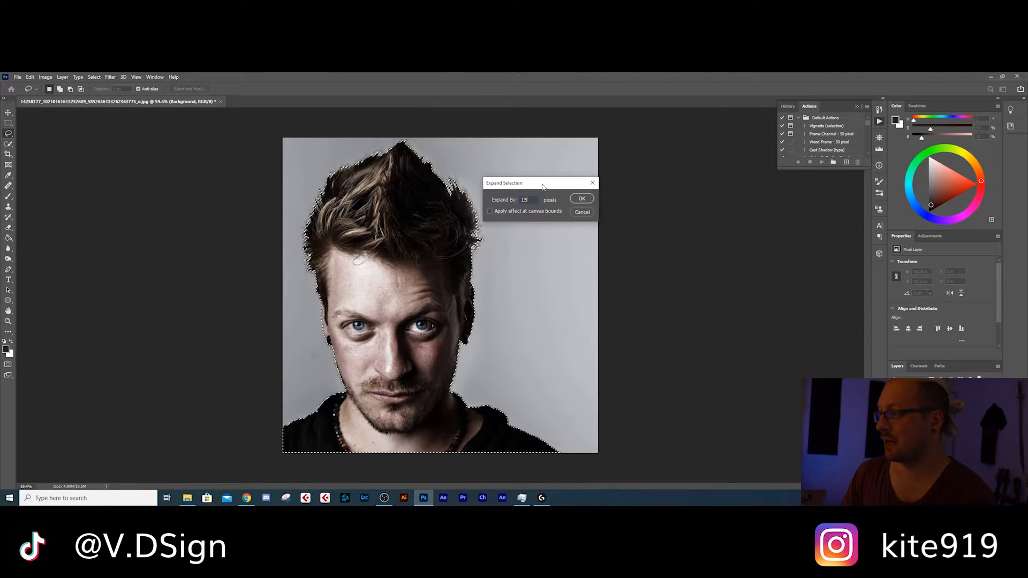
pyautogui.click(579, 199)
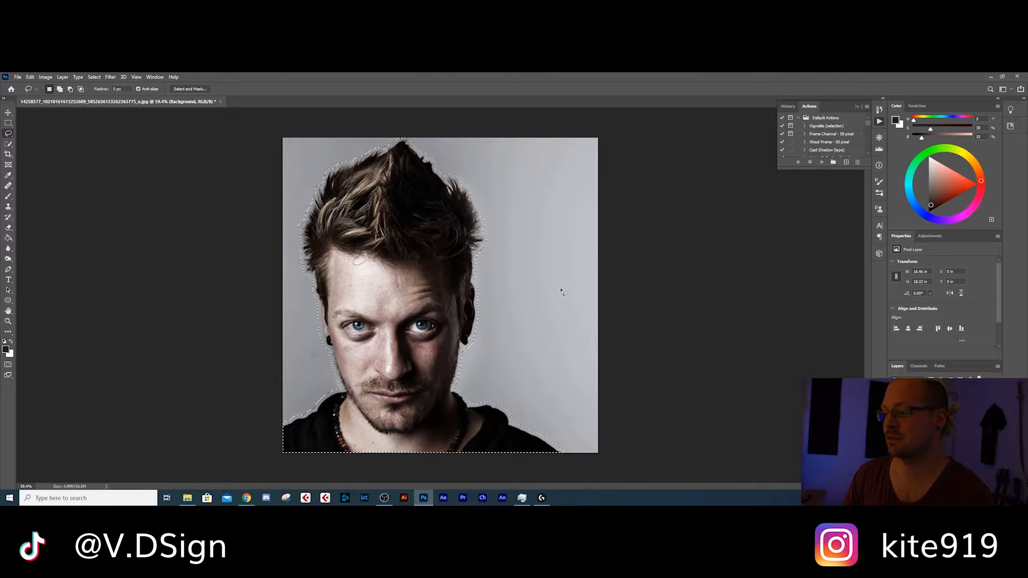
# Remove the man from the Background layer with Content-Aware Fill, sampling the entire backdrop and outputting to the current layer, and deselect
pyautogui.click(28, 77)
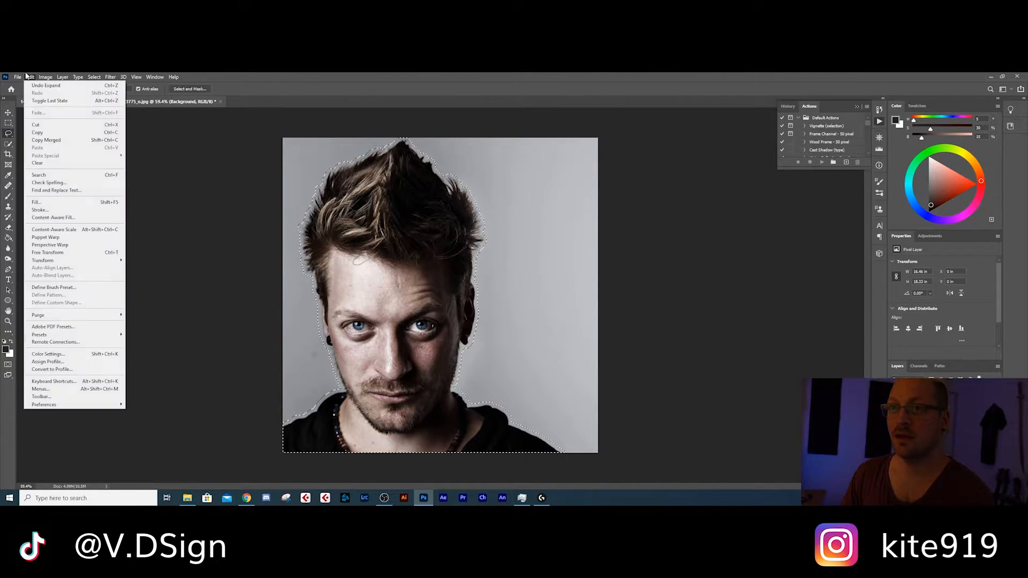
pyautogui.click(52, 217)
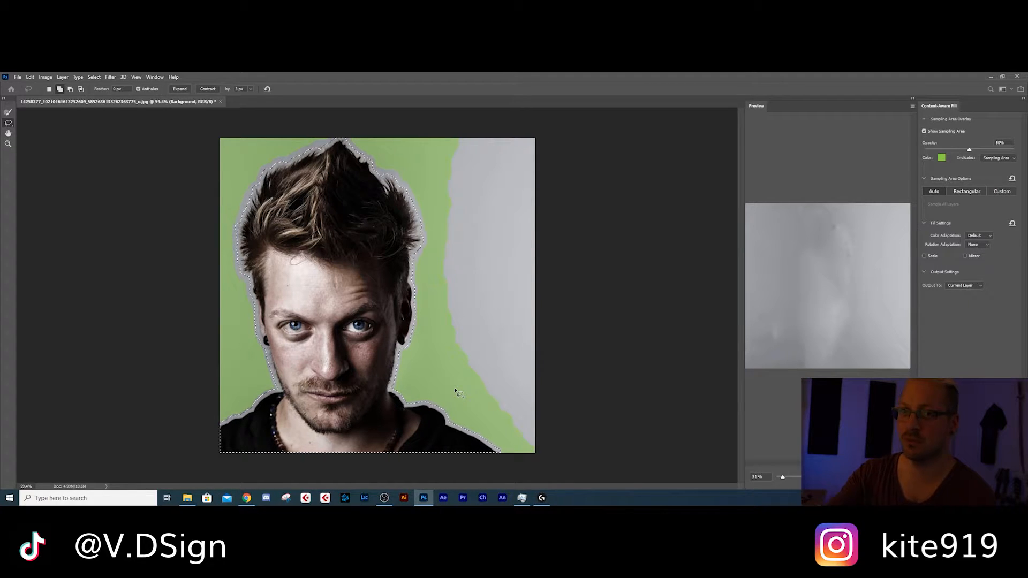
pyautogui.click(9, 113)
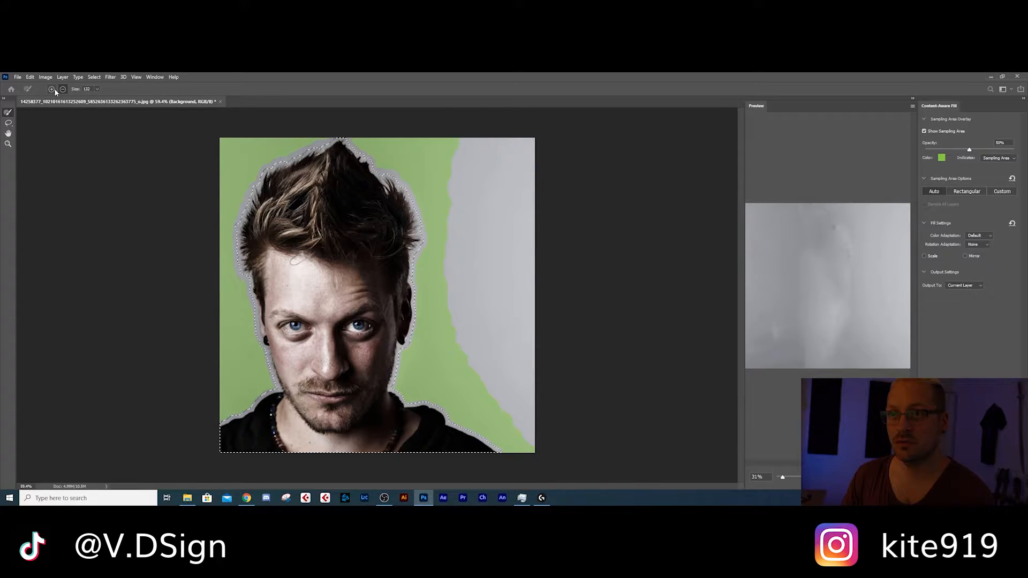
pyautogui.click(8, 123)
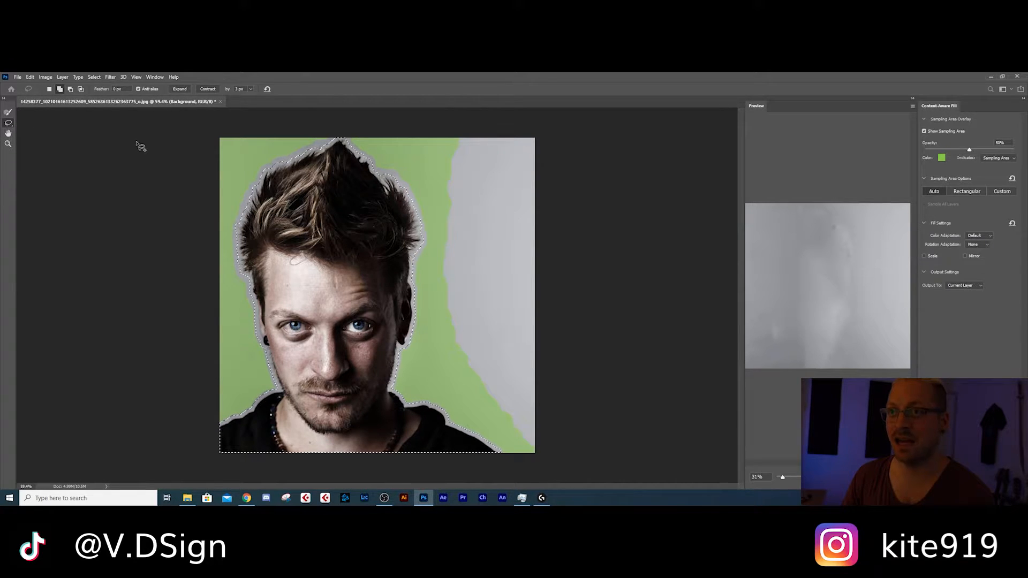
pyautogui.click(6, 112)
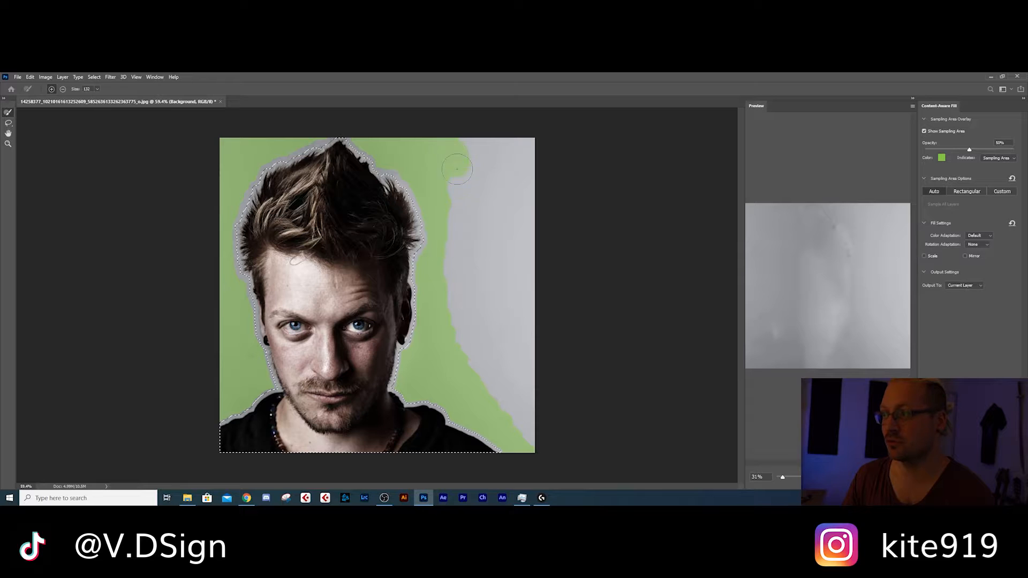
pyautogui.moveTo(523, 420)
pyautogui.mouseDown()
pyautogui.moveTo(472, 253)
pyautogui.moveTo(468, 136)
pyautogui.moveTo(523, 142)
pyautogui.moveTo(504, 162)
pyautogui.moveTo(515, 167)
pyautogui.moveTo(506, 210)
pyautogui.moveTo(516, 319)
pyautogui.moveTo(492, 189)
pyautogui.moveTo(529, 194)
pyautogui.moveTo(544, 369)
pyautogui.mouseUp()
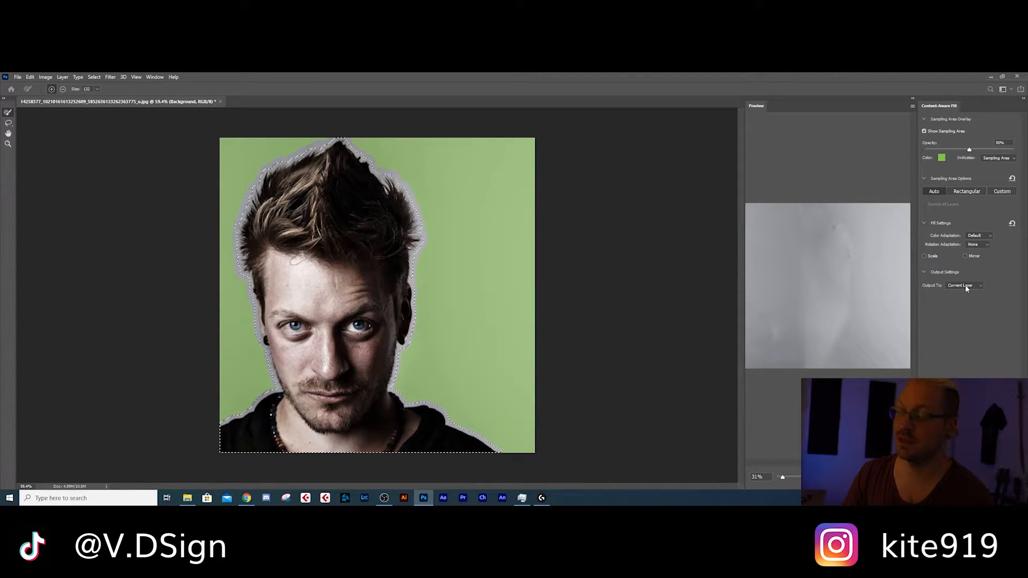
pyautogui.click(1005, 477)
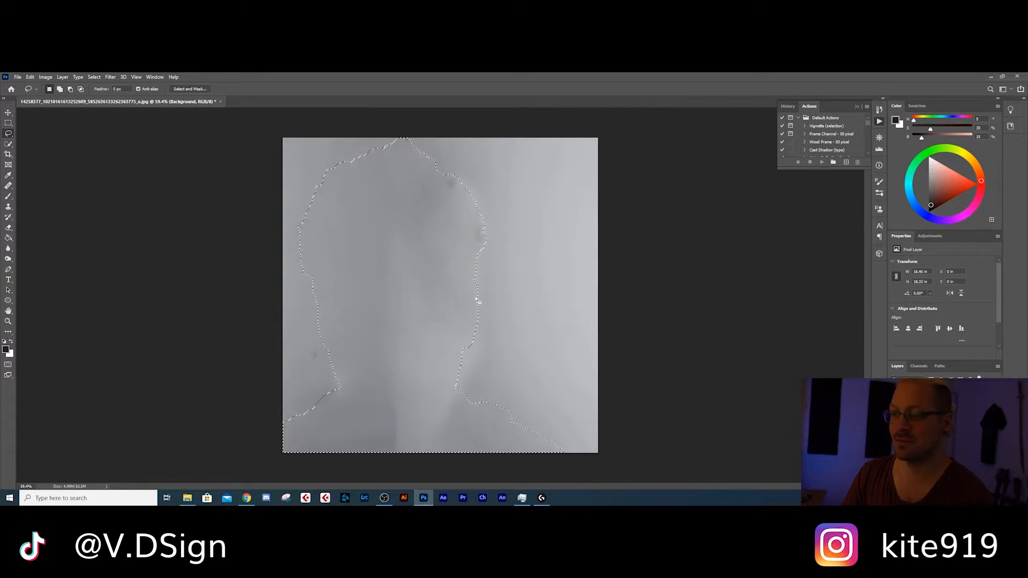
pyautogui.hotkey('ctrl', 'd')
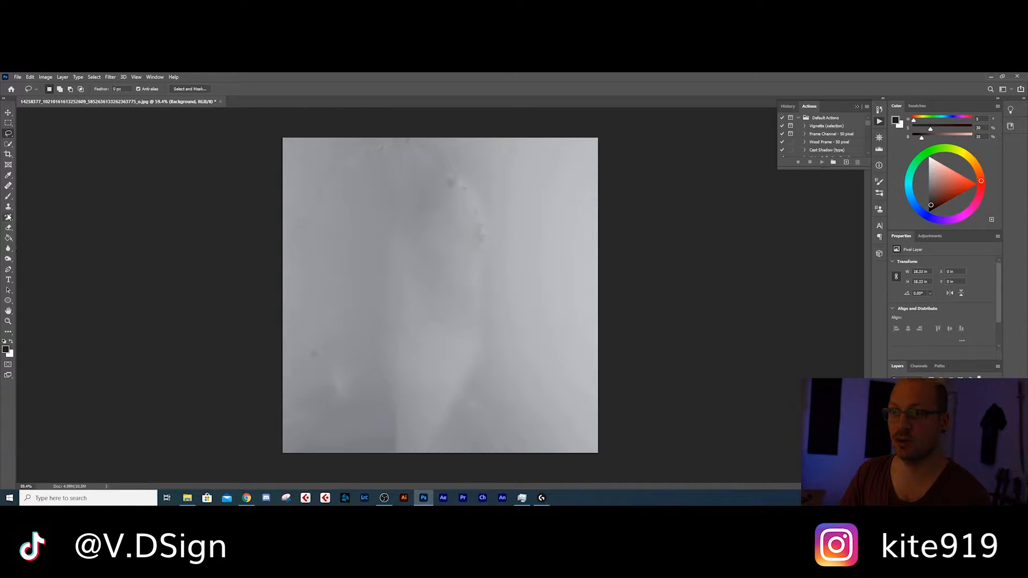
# Switch to the Mixer Brush tool and set its Wet value to 30%
pyautogui.click(8, 196)
pyautogui.rightClick(8, 196)
pyautogui.click(60, 219)
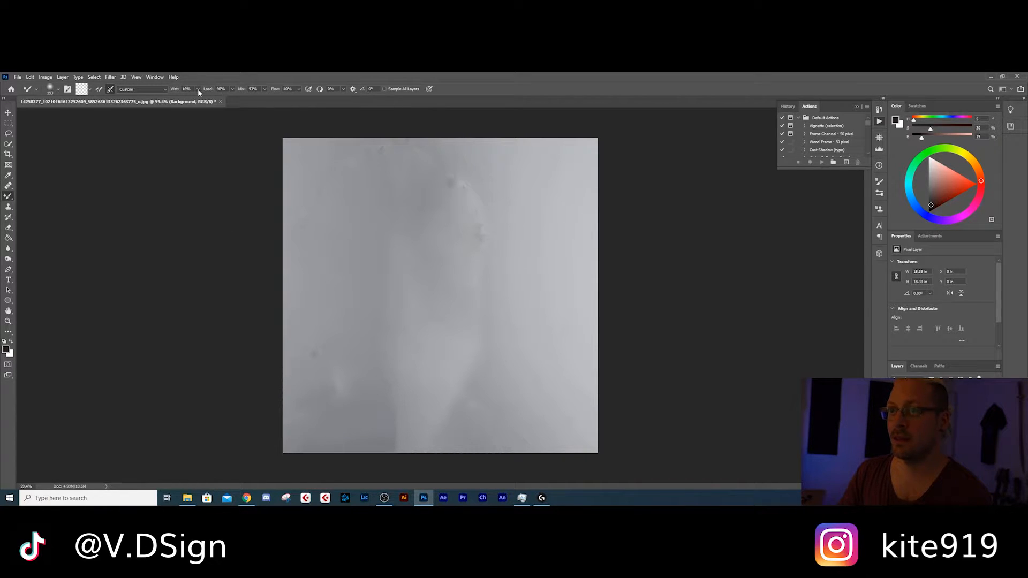
pyautogui.moveTo(198, 88); pyautogui.dragTo(201, 99)
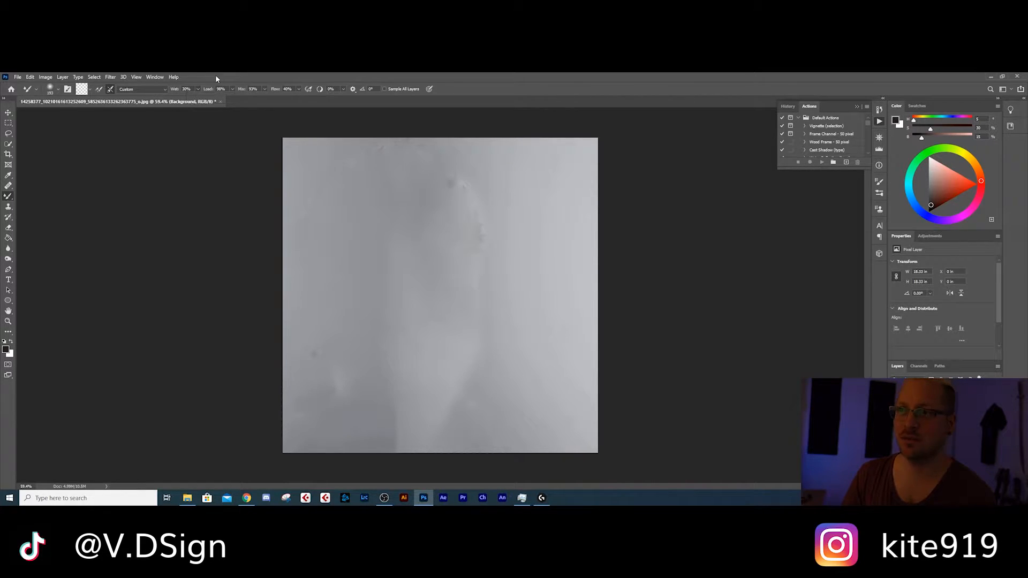
# Smooth out the blotches and hard tonal edges across the Background layer's backdrop with Mixer Brush strokes
pyautogui.scroll(2, 423, 211)
pyautogui.scroll(-1, 423, 210)
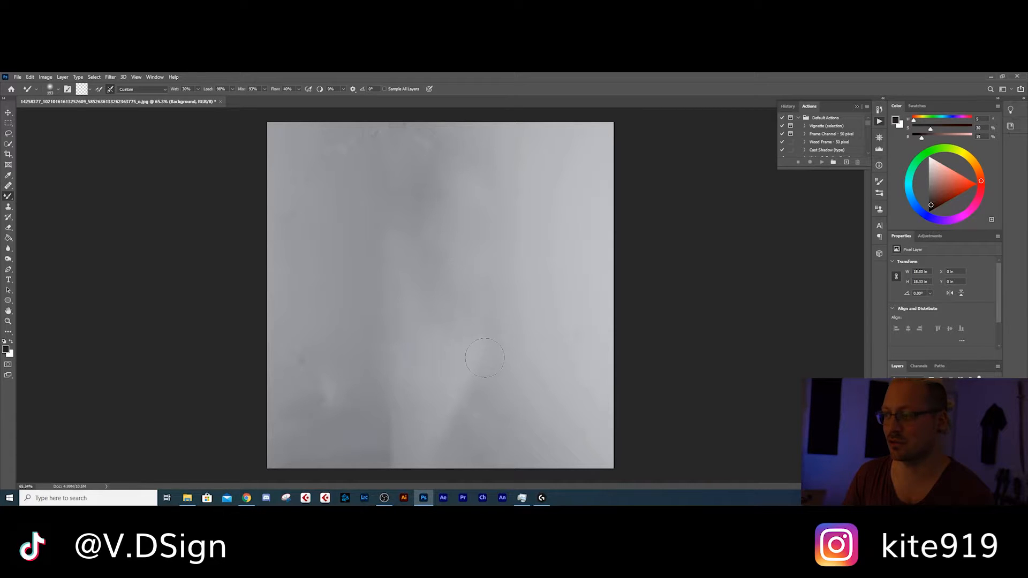
pyautogui.rightClick(9, 200)
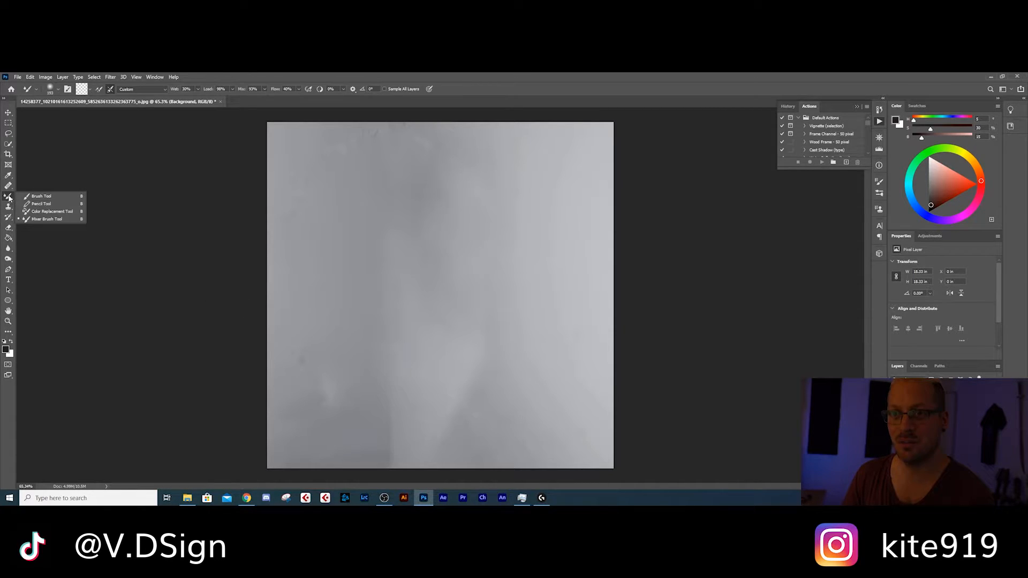
pyautogui.click(47, 219)
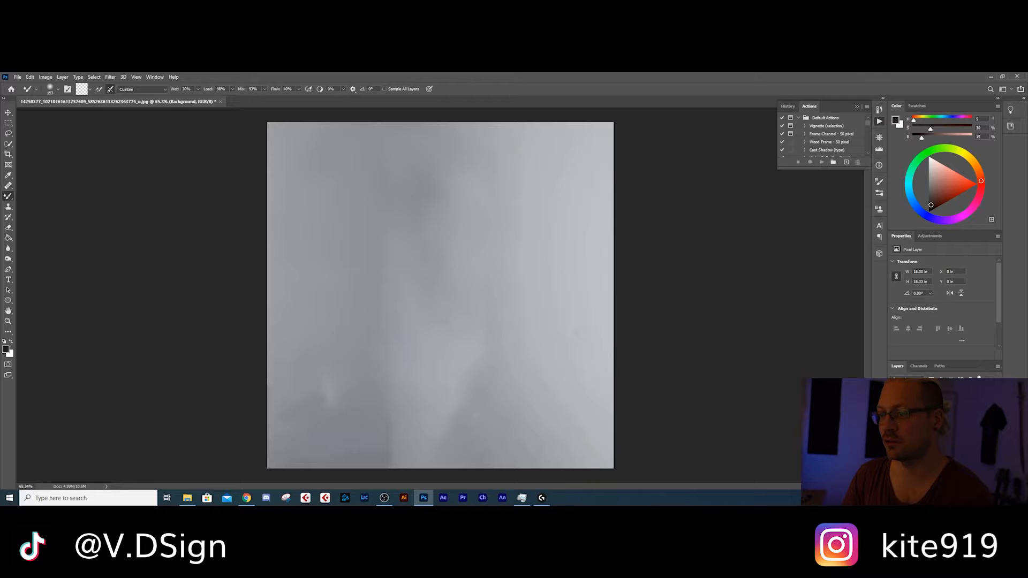
pyautogui.moveTo(417, 397); pyautogui.dragTo(351, 408)
pyautogui.moveTo(455, 356); pyautogui.dragTo(440, 405)
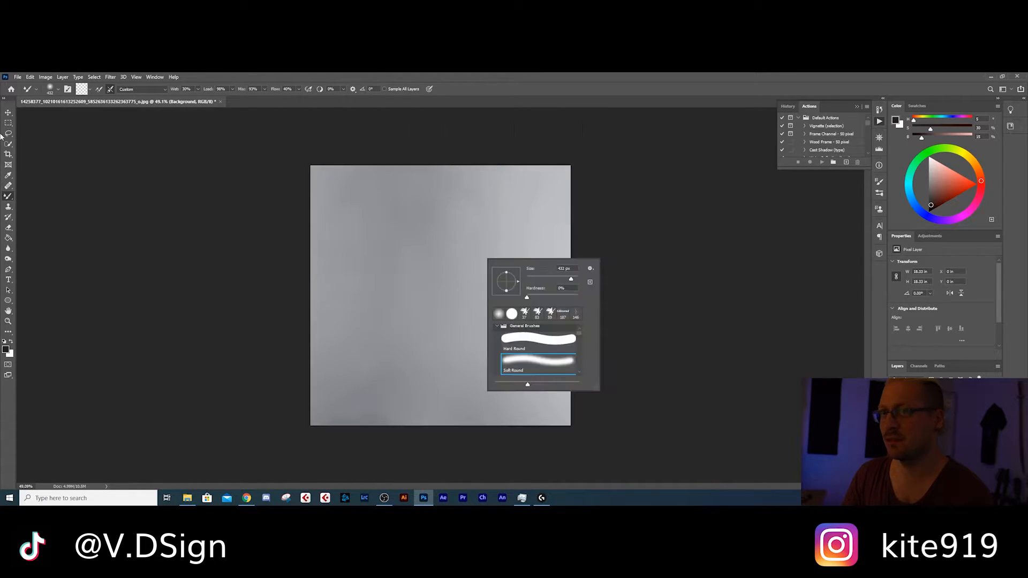
# Show the man again, duplicate the Subject layer as a backup, and make the original Subject layer active
pyautogui.click(8, 113)
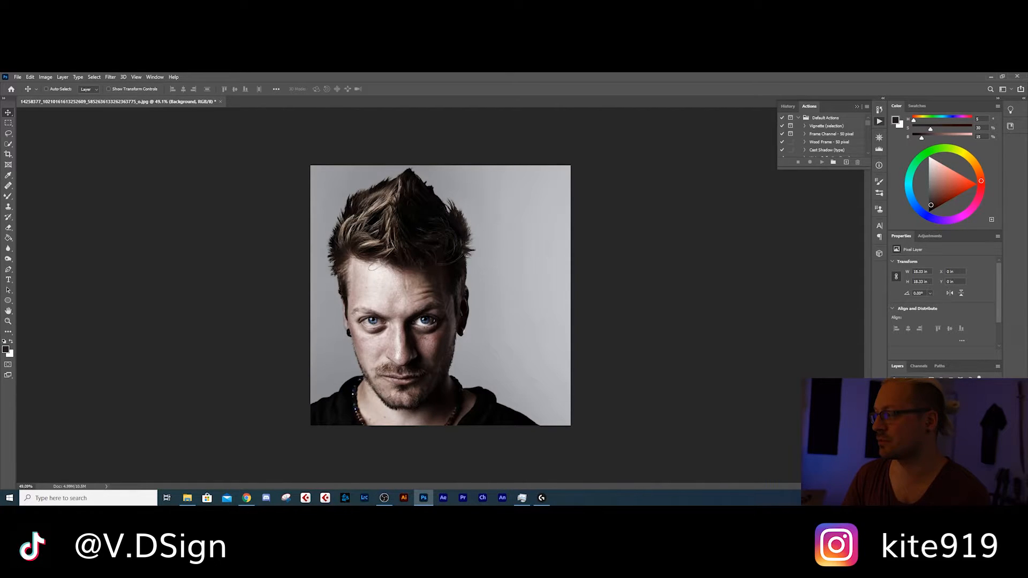
pyautogui.click(932, 417)
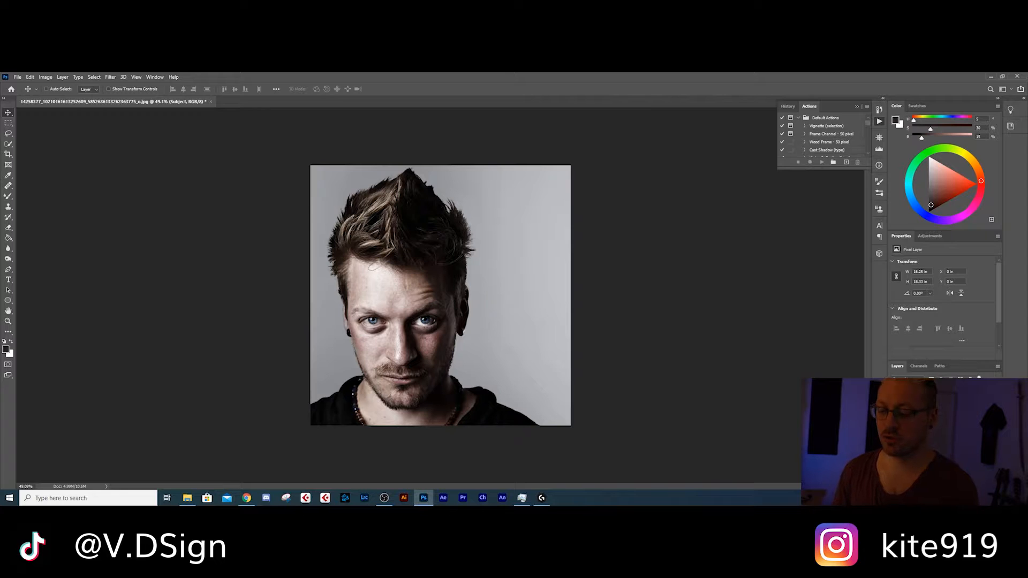
pyautogui.hotkey('ctrl', 'j')
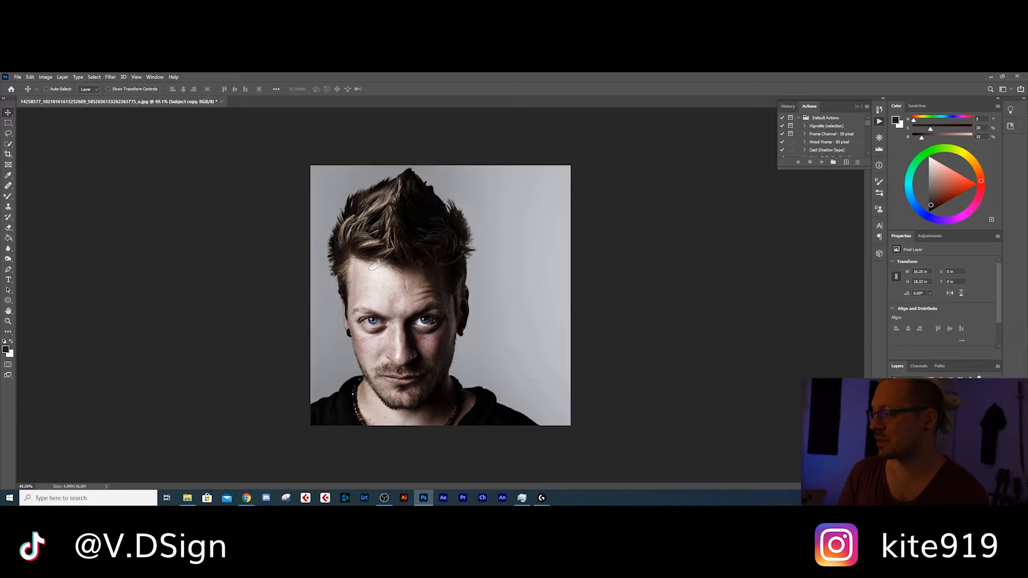
pyautogui.click(932, 429)
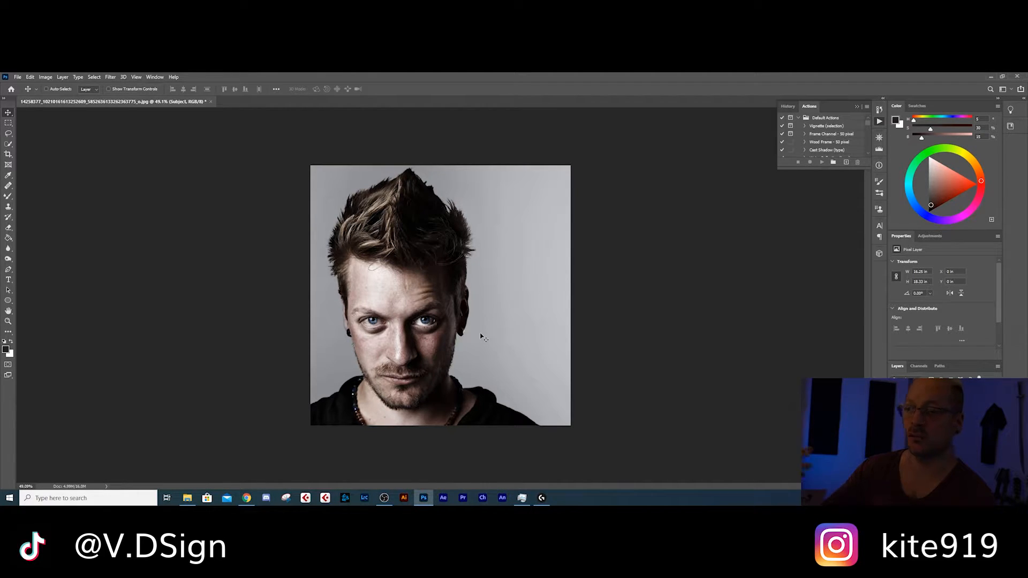
# Try painting a dark bar inside a rectangular selection across the man's eyes on the Subject layer
pyautogui.click(11, 128)
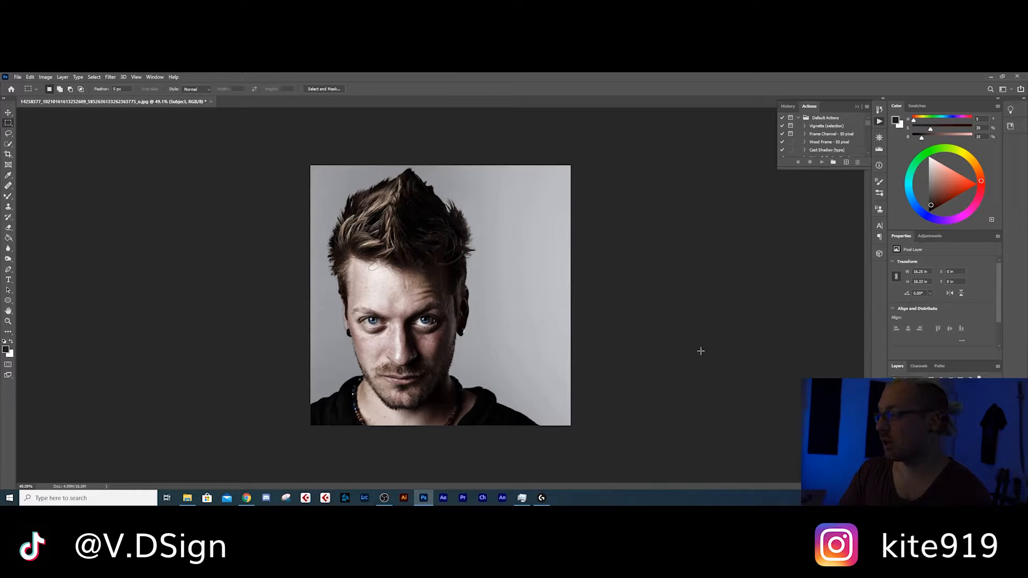
pyautogui.moveTo(312, 306); pyautogui.dragTo(494, 336)
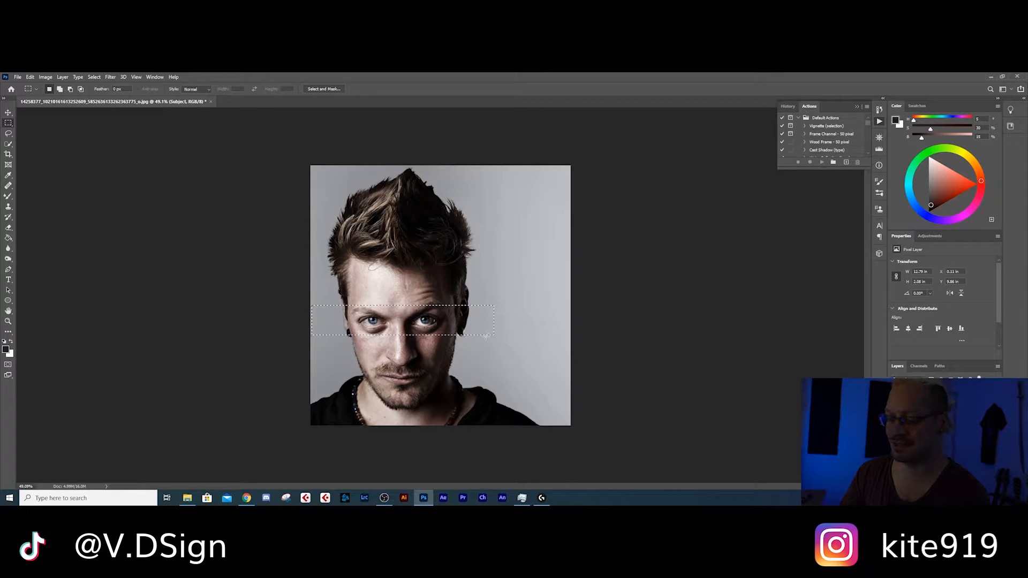
pyautogui.press('b')
pyautogui.moveTo(363, 299)
pyautogui.mouseDown()
pyautogui.moveTo(246, 327)
pyautogui.moveTo(341, 329)
pyautogui.moveTo(266, 318)
pyautogui.moveTo(283, 326)
pyautogui.moveTo(625, 306)
pyautogui.mouseUp()
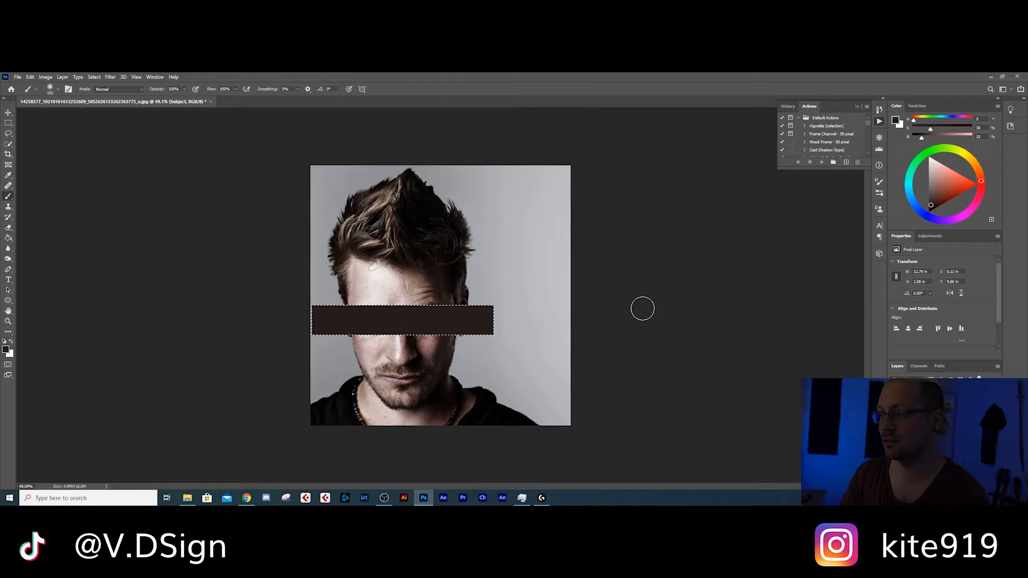
pyautogui.hotkey('ctrl', 'd')
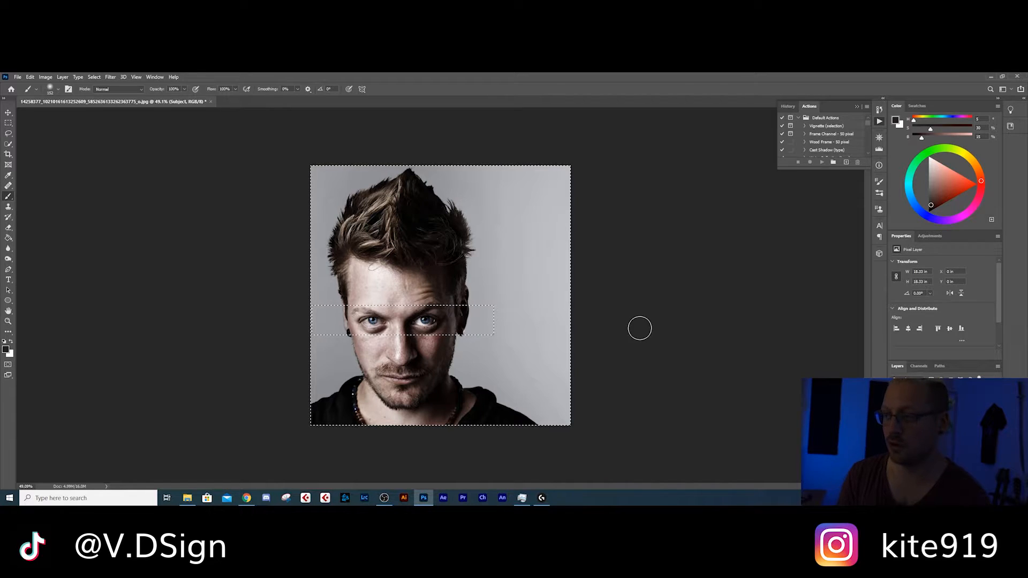
pyautogui.hotkey('alt', 'BackSpace')
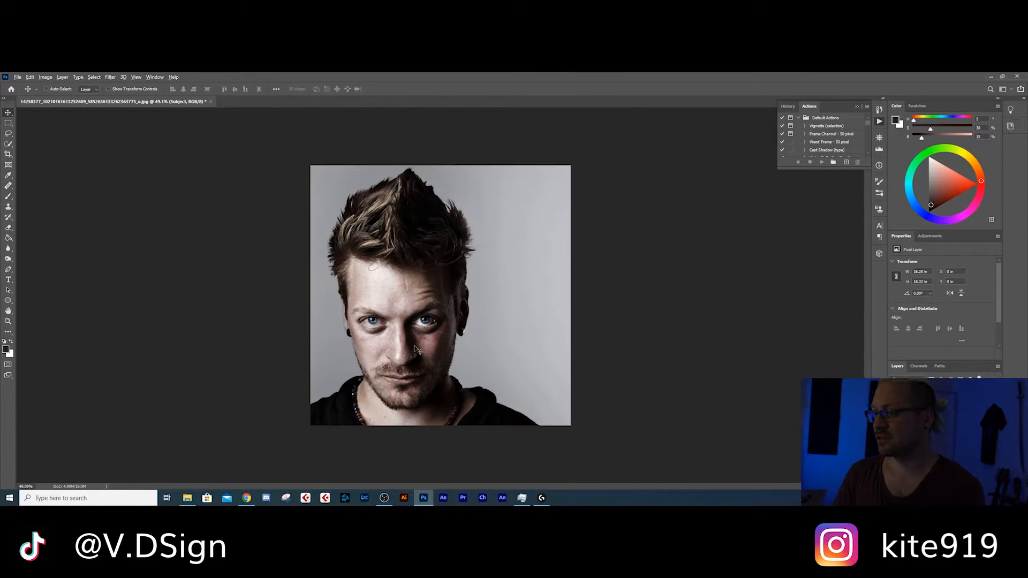
# Delete the upper head from the Subject layer using a freehand Lasso selection curving across the cheeks and nose bridge, and deselect
pyautogui.scroll(3, 417, 351)
pyautogui.moveTo(417, 351); pyautogui.dragTo(412, 308)
pyautogui.scroll(-2, 412, 312)
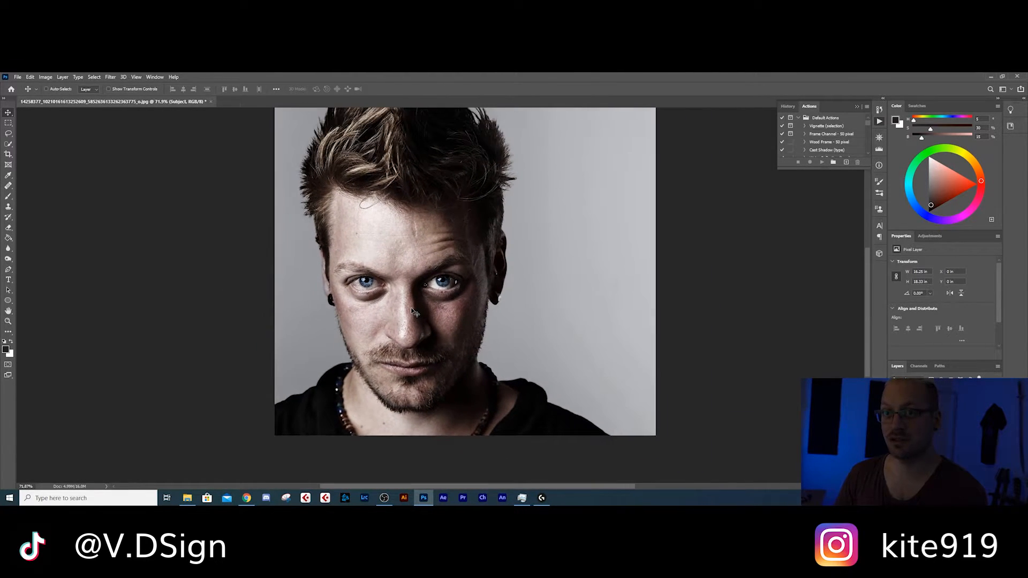
pyautogui.click(10, 138)
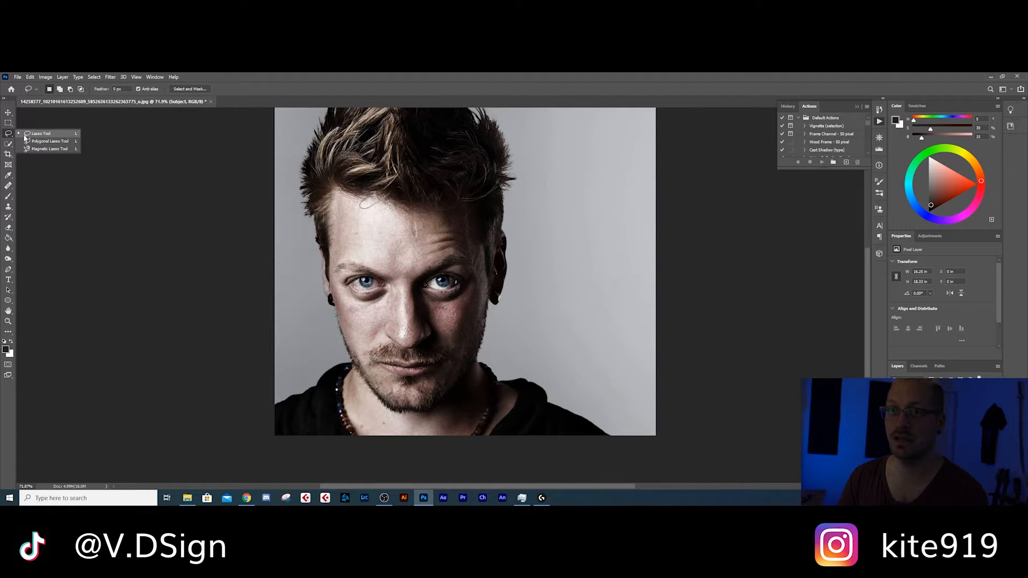
pyautogui.scroll(1, 313, 296)
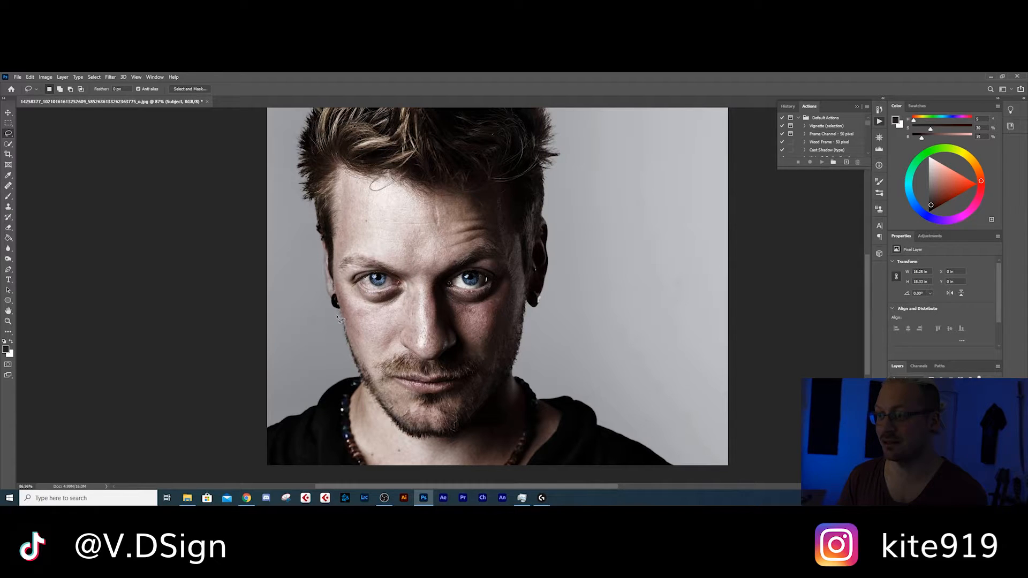
pyautogui.moveTo(376, 315)
pyautogui.mouseDown()
pyautogui.moveTo(424, 296)
pyautogui.moveTo(487, 317)
pyautogui.moveTo(552, 314)
pyautogui.moveTo(594, 213)
pyautogui.moveTo(462, 145)
pyautogui.moveTo(278, 176)
pyautogui.moveTo(276, 267)
pyautogui.mouseUp()
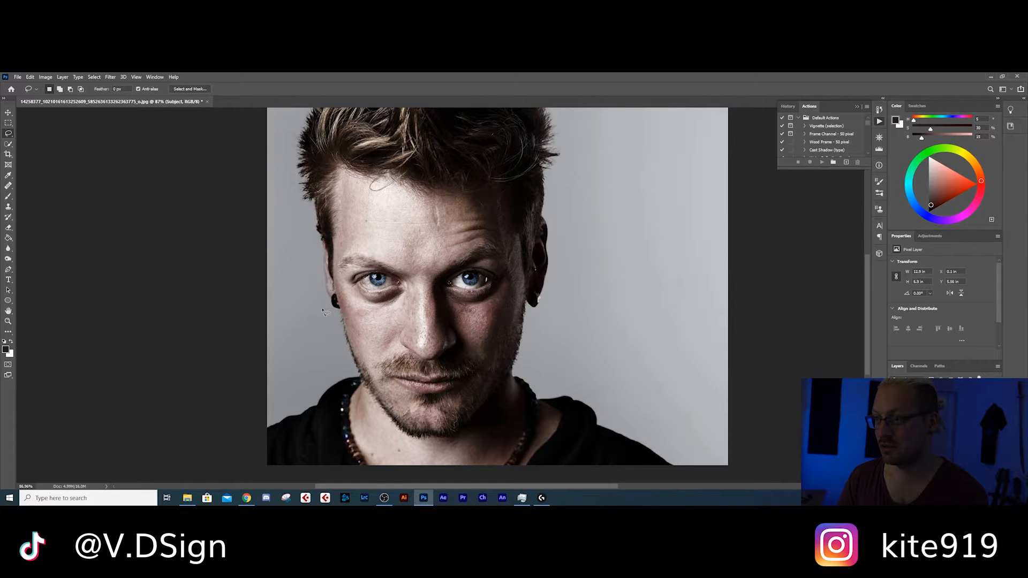
pyautogui.scroll(-1, 439, 262)
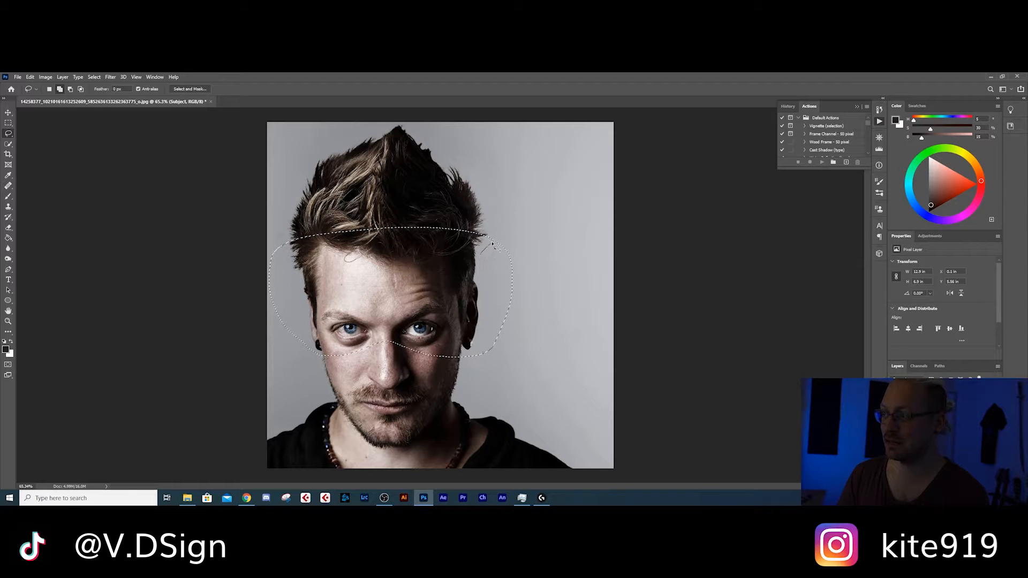
pyautogui.moveTo(483, 189)
pyautogui.mouseDown()
pyautogui.moveTo(453, 150)
pyautogui.moveTo(380, 118)
pyautogui.moveTo(326, 144)
pyautogui.moveTo(287, 181)
pyautogui.moveTo(274, 220)
pyautogui.mouseUp()
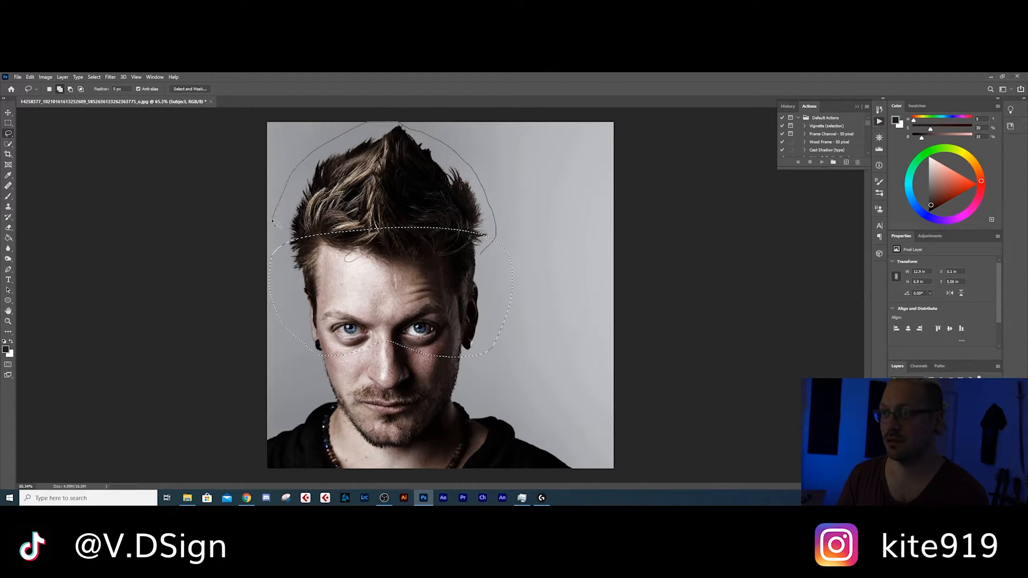
pyautogui.moveTo(274, 260)
pyautogui.mouseDown()
pyautogui.moveTo(302, 271)
pyautogui.moveTo(481, 261)
pyautogui.mouseUp()
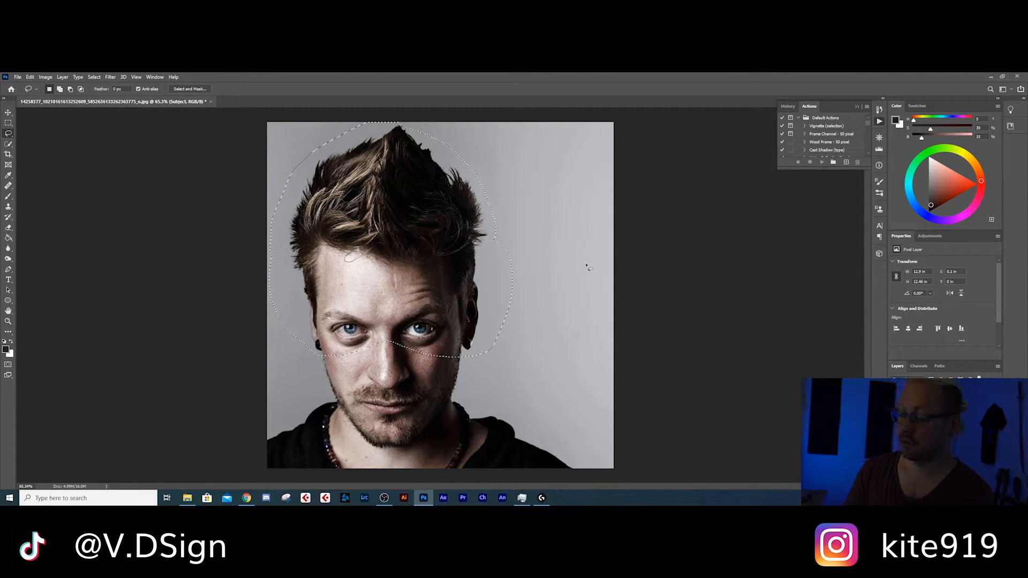
pyautogui.press('Delete')
pyautogui.hotkey('ctrl', 'd')
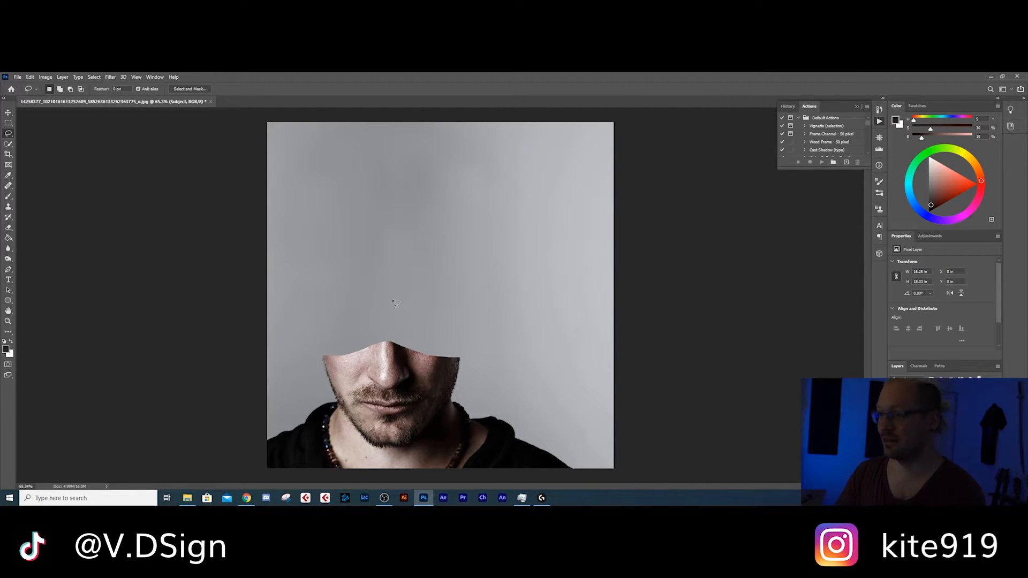
# Create a new empty layer named Back of head
pyautogui.scroll(3, 383, 364)
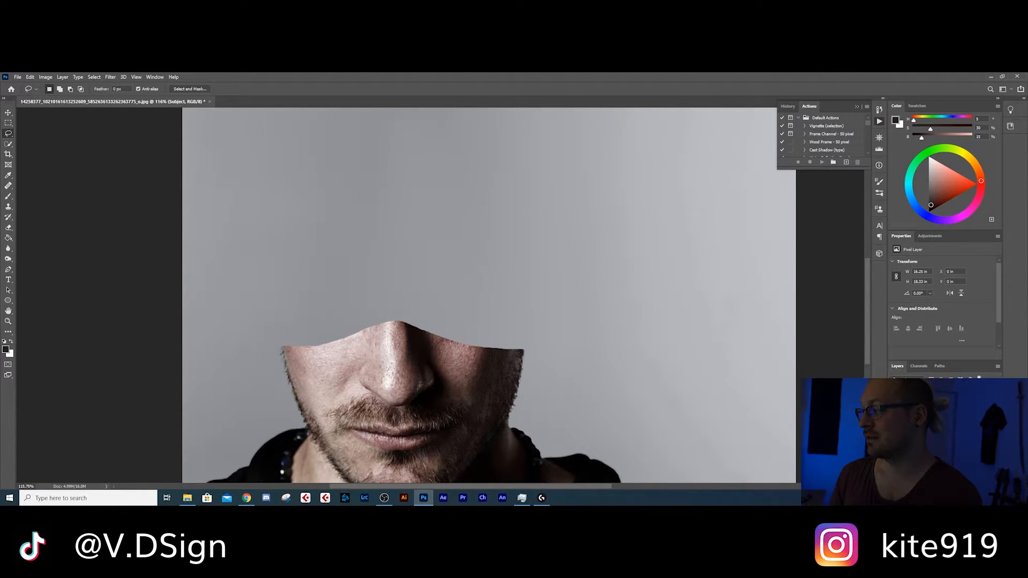
pyautogui.hotkey('ctrl', 'j')
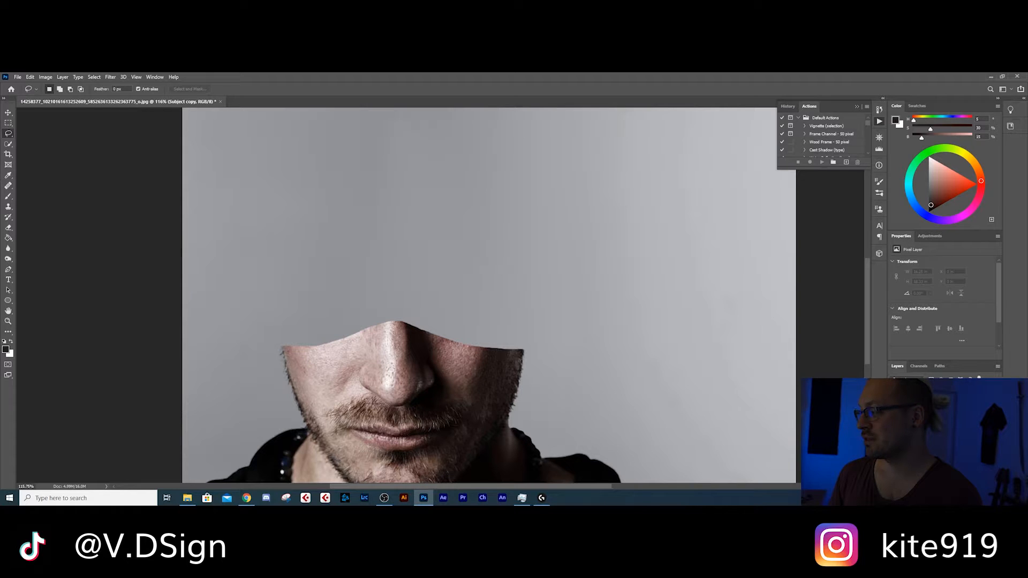
pyautogui.click(931, 428)
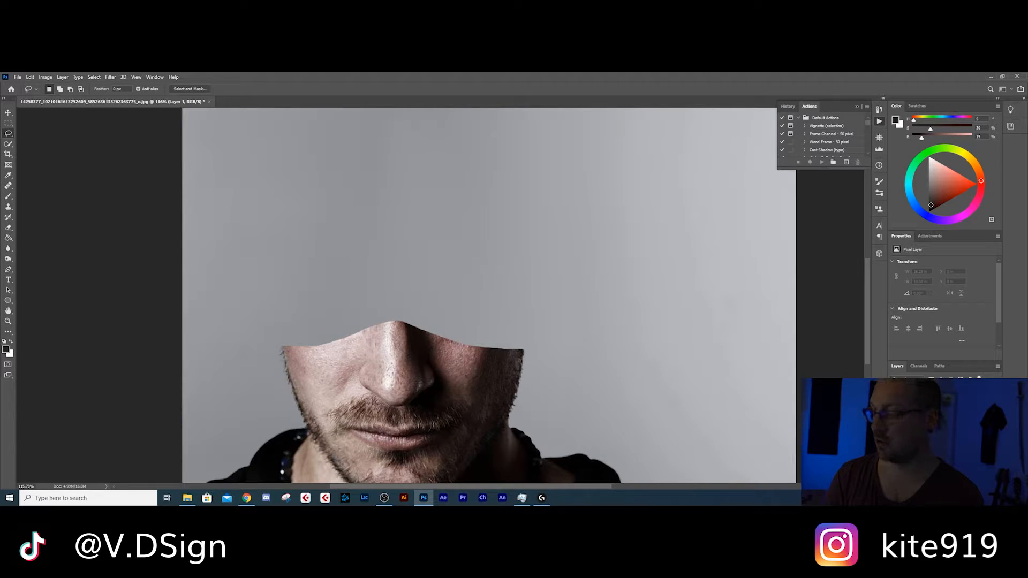
pyautogui.press('Return')
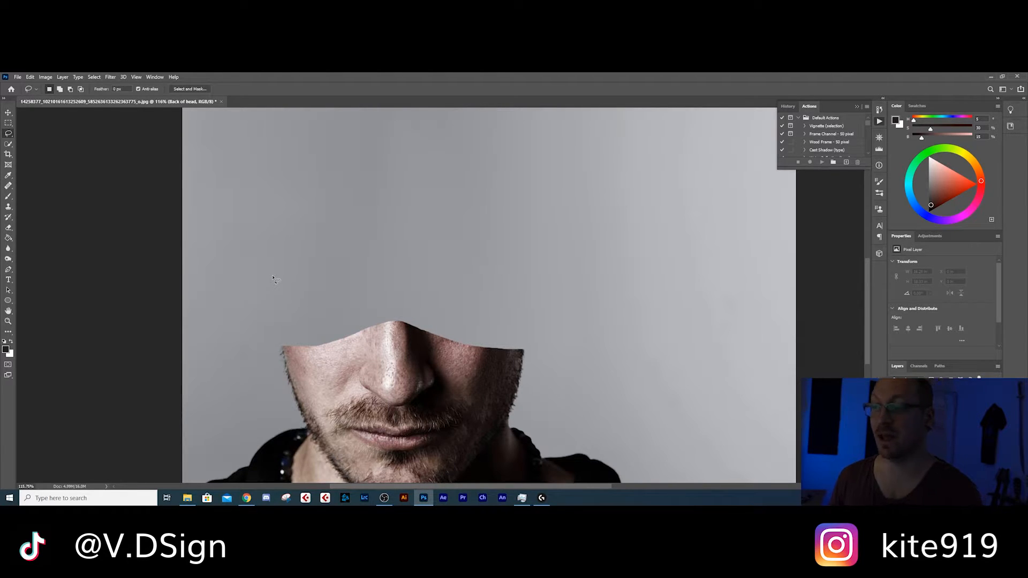
# Draw an oval Lasso selection about 7.2 by 2.6 in around the face's cut edge and refine its ends along both cheek outlines
pyautogui.scroll(-1, 282, 353)
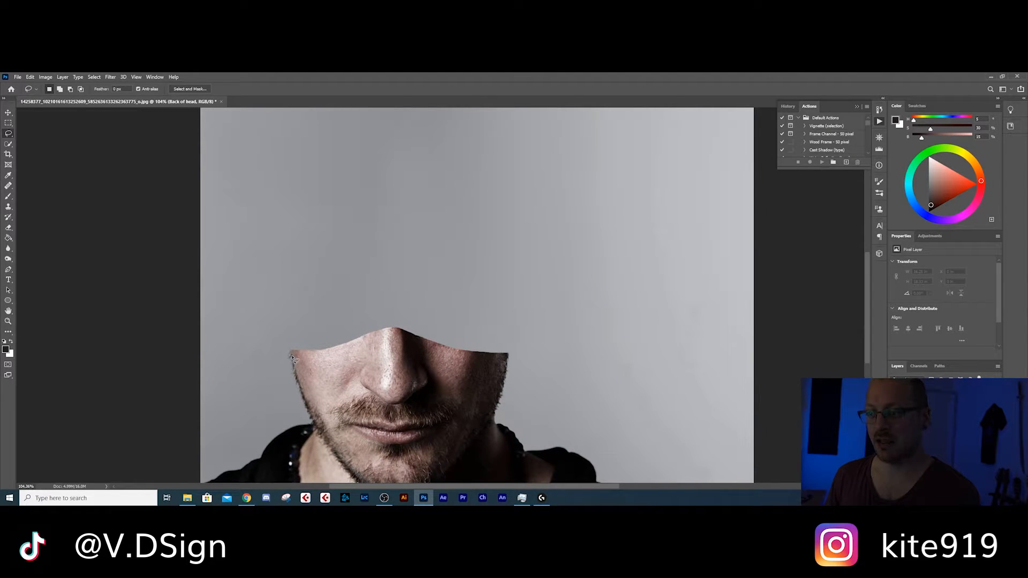
pyautogui.scroll(5, 290, 357)
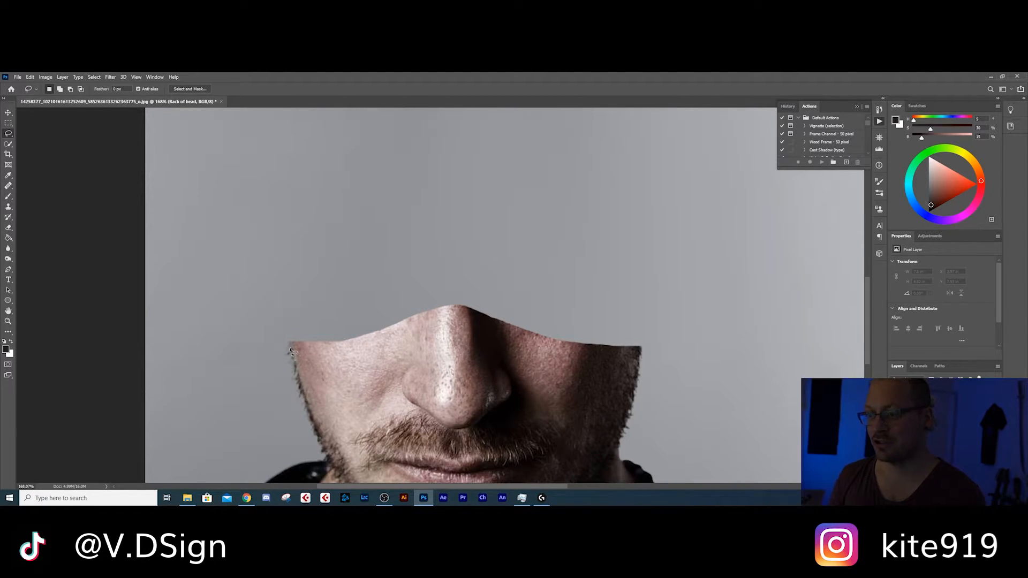
pyautogui.moveTo(290, 324)
pyautogui.mouseDown()
pyautogui.moveTo(377, 293)
pyautogui.moveTo(525, 295)
pyautogui.moveTo(617, 321)
pyautogui.moveTo(641, 340)
pyautogui.moveTo(597, 396)
pyautogui.moveTo(286, 356)
pyautogui.moveTo(285, 343)
pyautogui.moveTo(328, 388)
pyautogui.moveTo(273, 385)
pyautogui.mouseUp()
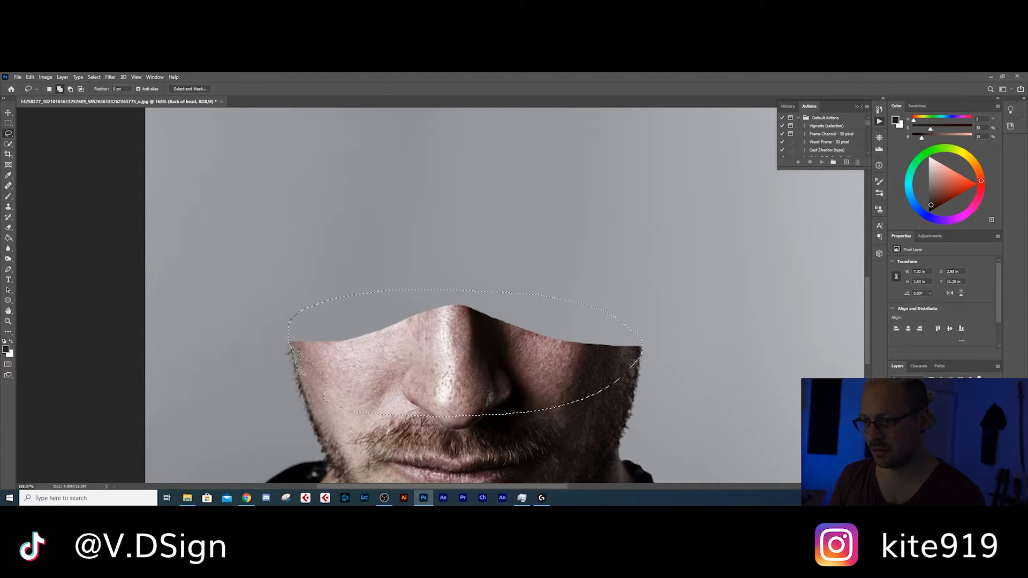
pyautogui.moveTo(335, 402); pyautogui.dragTo(332, 401)
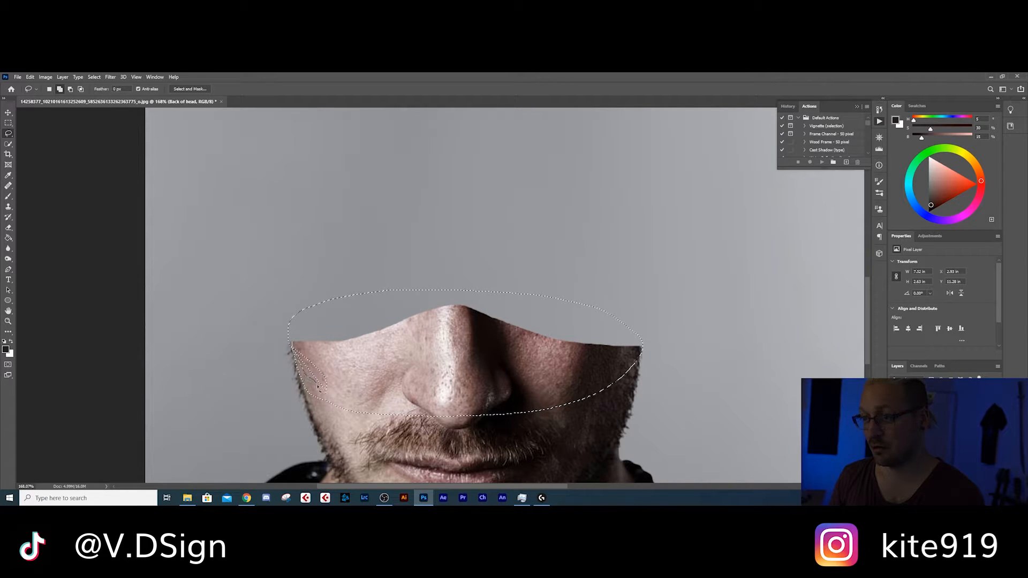
pyautogui.moveTo(324, 357); pyautogui.dragTo(325, 357)
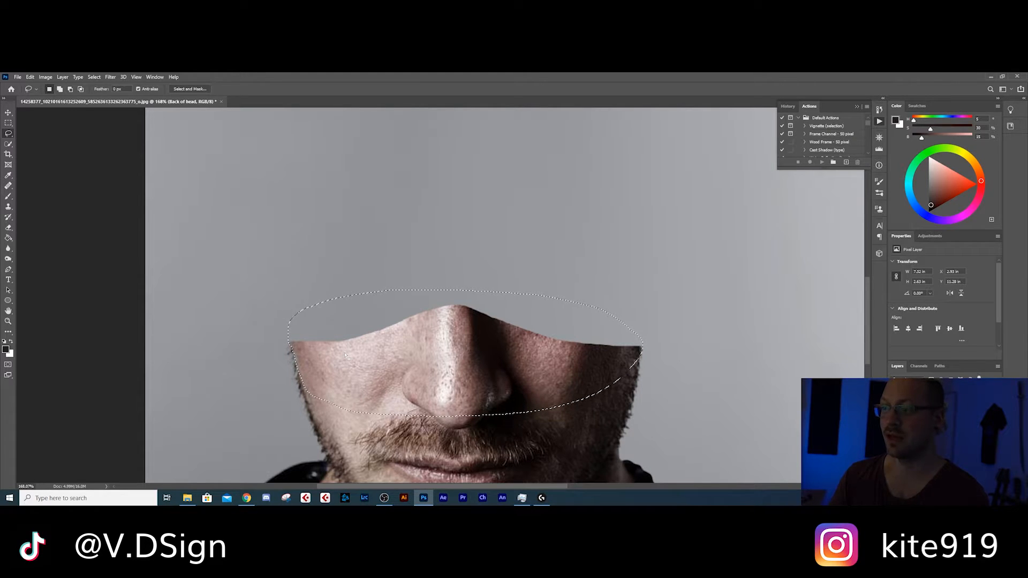
pyautogui.scroll(3, 646, 357)
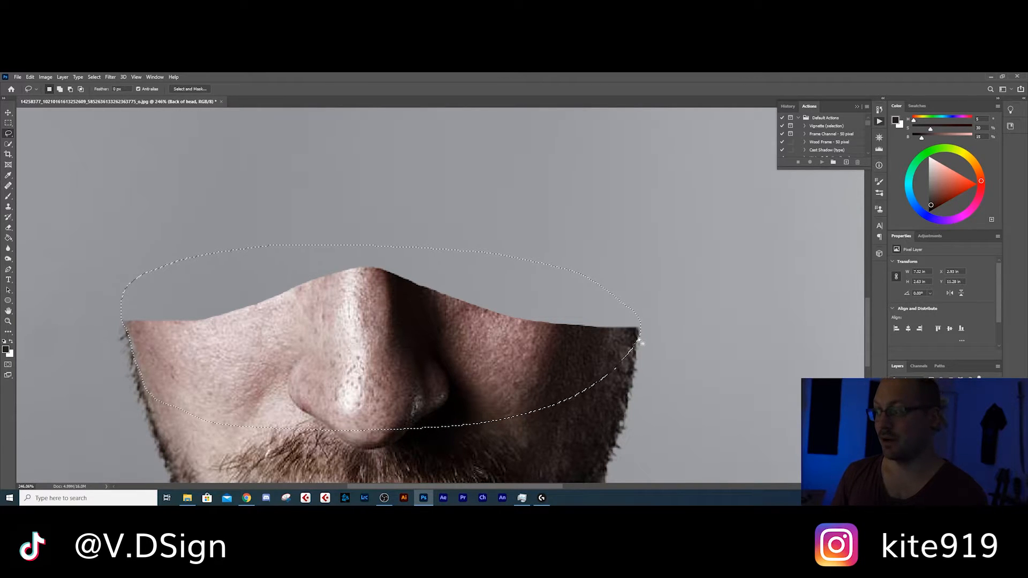
pyautogui.scroll(2, 643, 316)
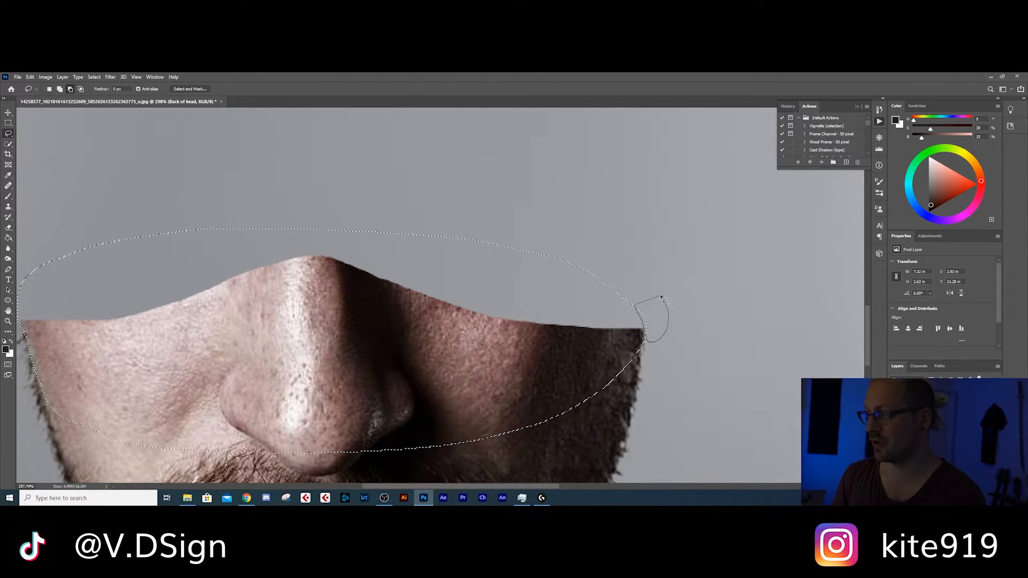
pyautogui.scroll(-3, 546, 318)
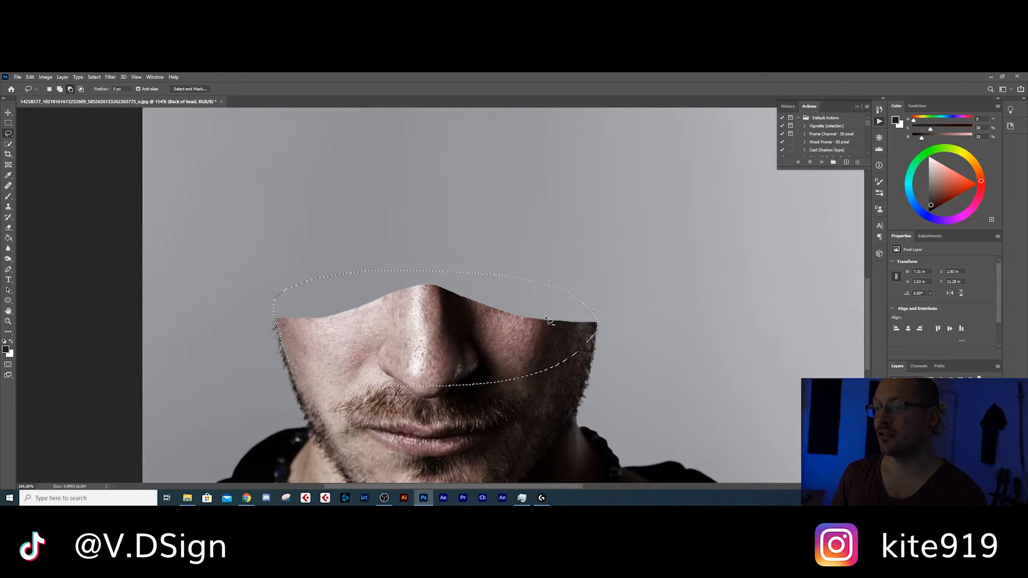
pyautogui.scroll(3, 274, 320)
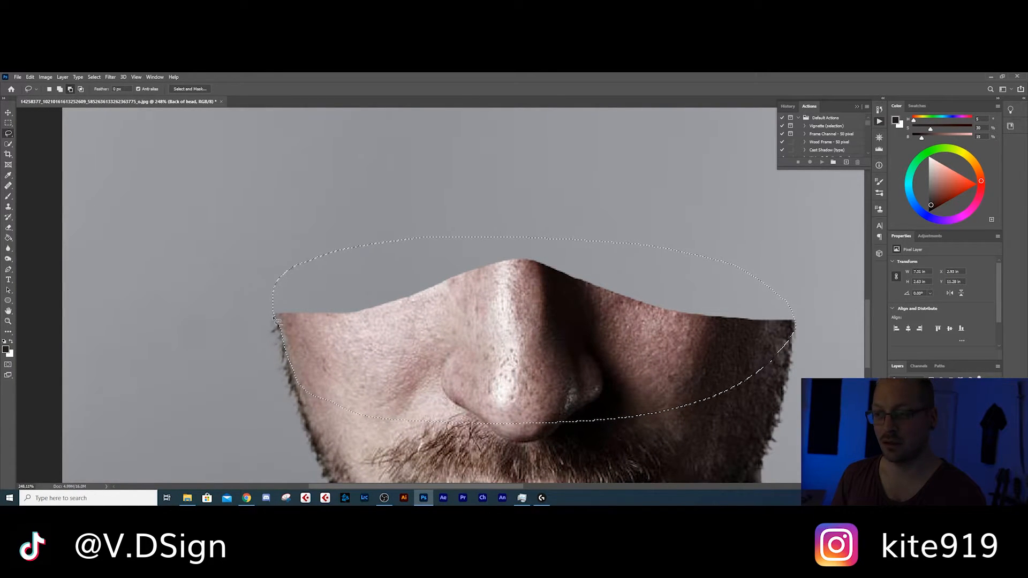
pyautogui.scroll(-3, 495, 292)
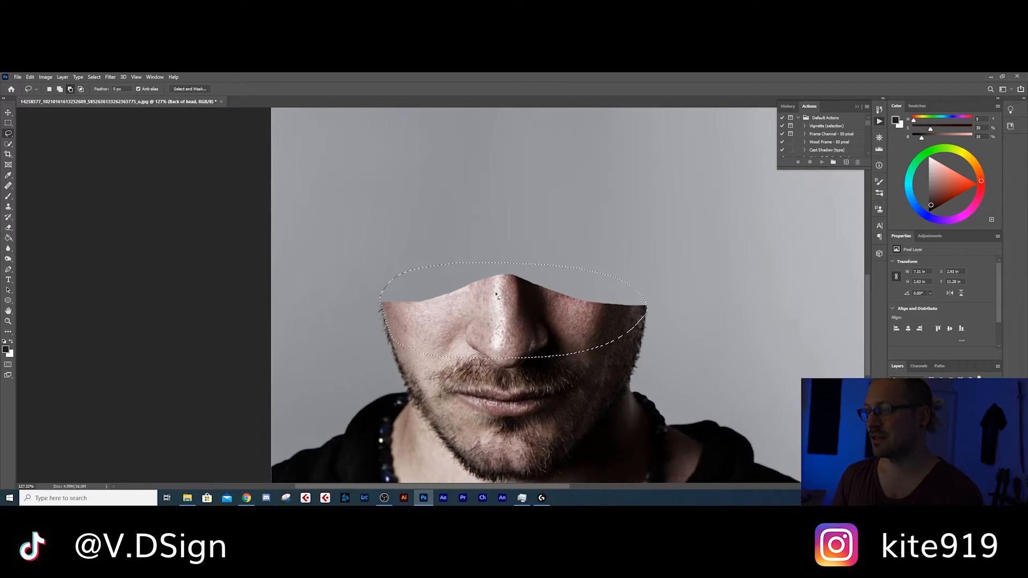
# Try filling the oval selection on the Back of head layer with a light skin tone sampled from the cheek
pyautogui.scroll(-3, 496, 294)
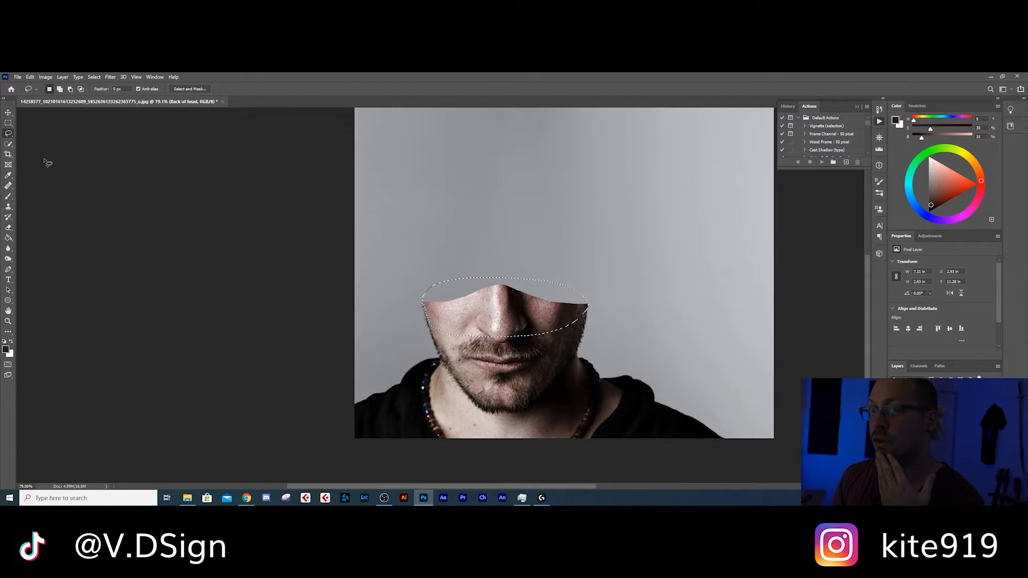
pyautogui.click(9, 197)
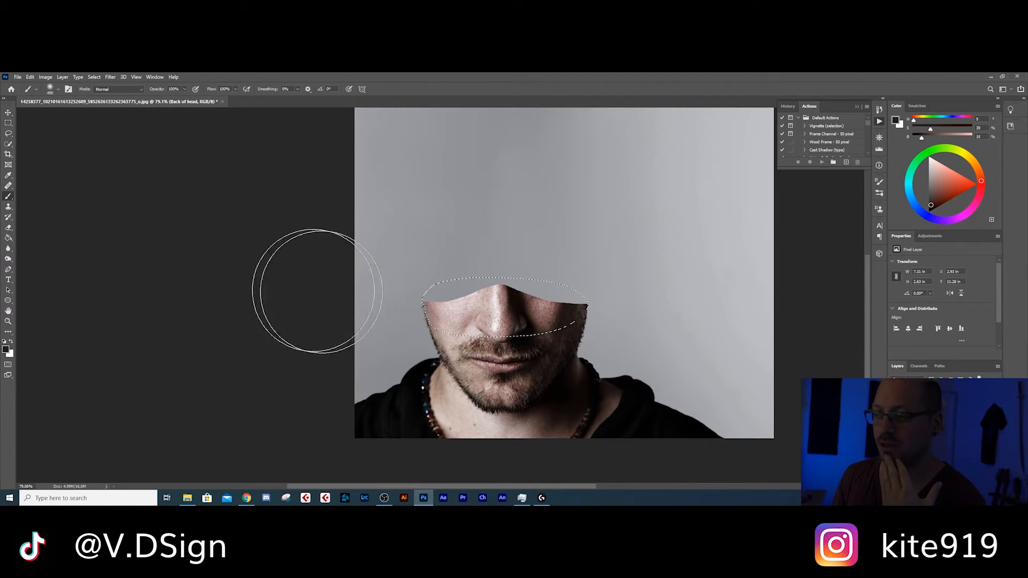
pyautogui.keyDown('alt'); pyautogui.click(471, 305); pyautogui.keyUp('alt')
pyautogui.hotkey('alt', 'BackSpace')
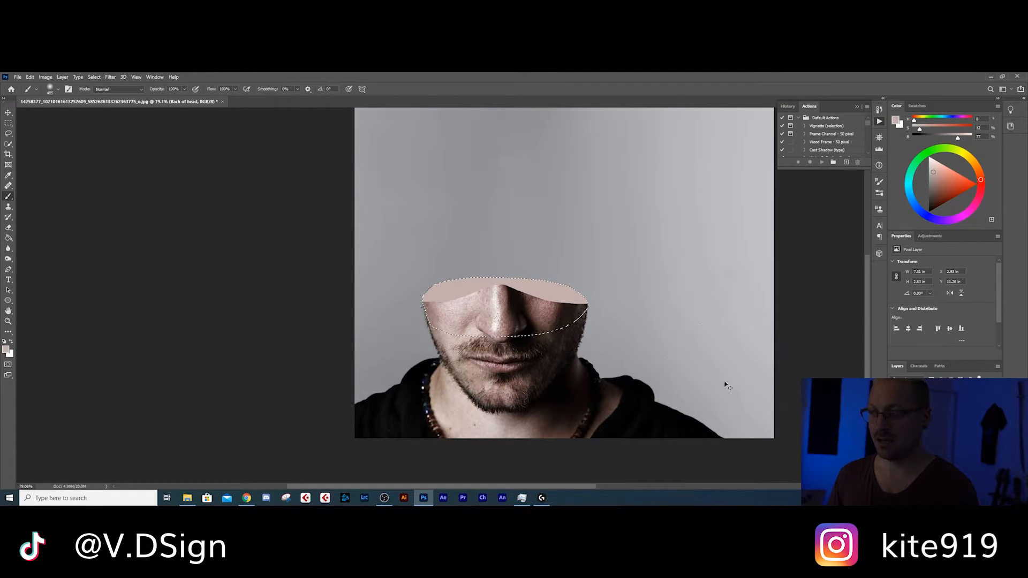
pyautogui.hotkey('ctrl', 'z')
# Try cloning facial skin into the oval selection on the Subject layer, and return to the Back of head layer
pyautogui.click(935, 423)
pyautogui.click(9, 207)
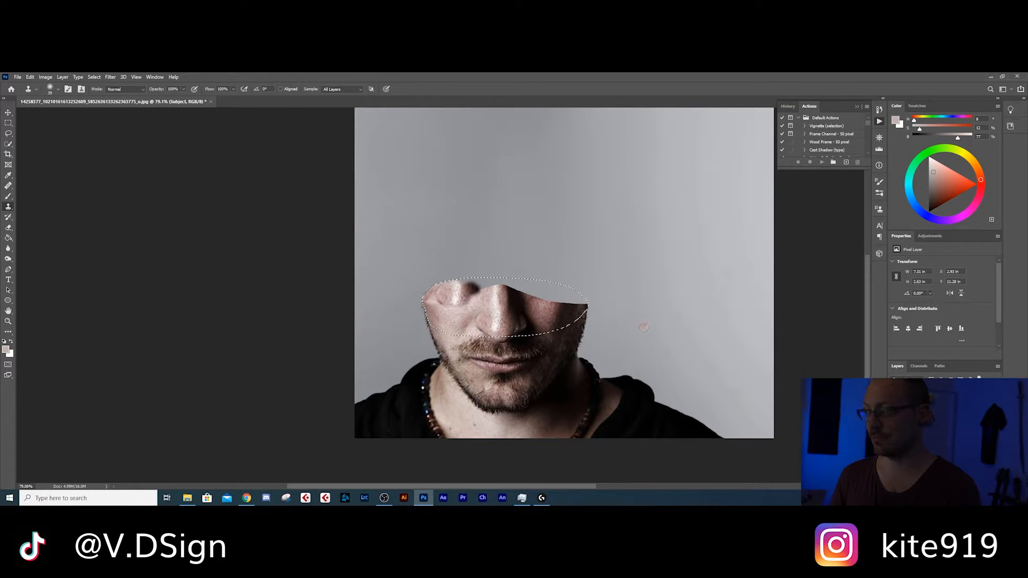
pyautogui.click(934, 431)
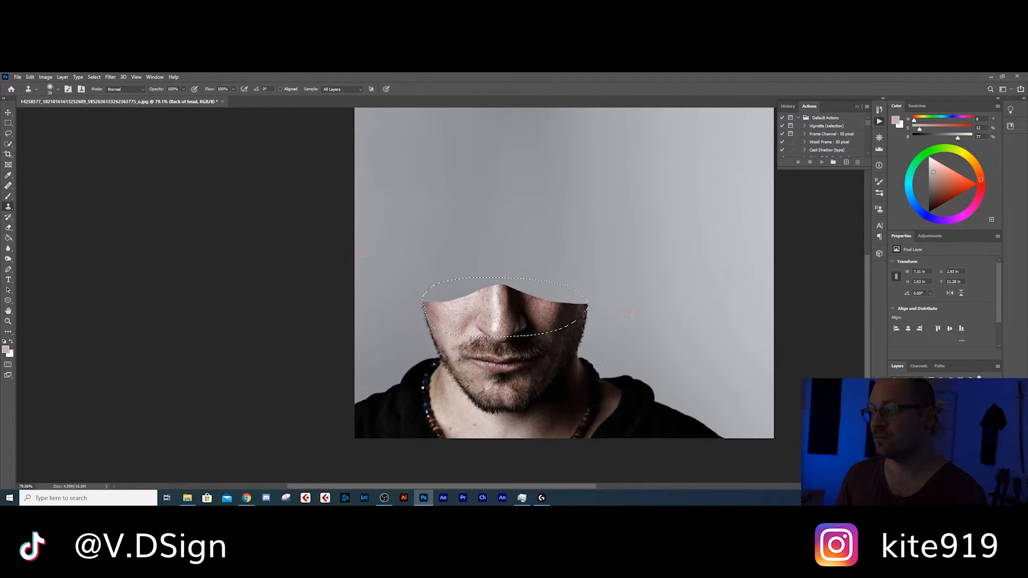
# Try filling the oval selection with the sampled skin tone and shading its ends with a large soft brush in darker skin colors
pyautogui.scroll(-4, 537, 316)
pyautogui.scroll(3, 535, 314)
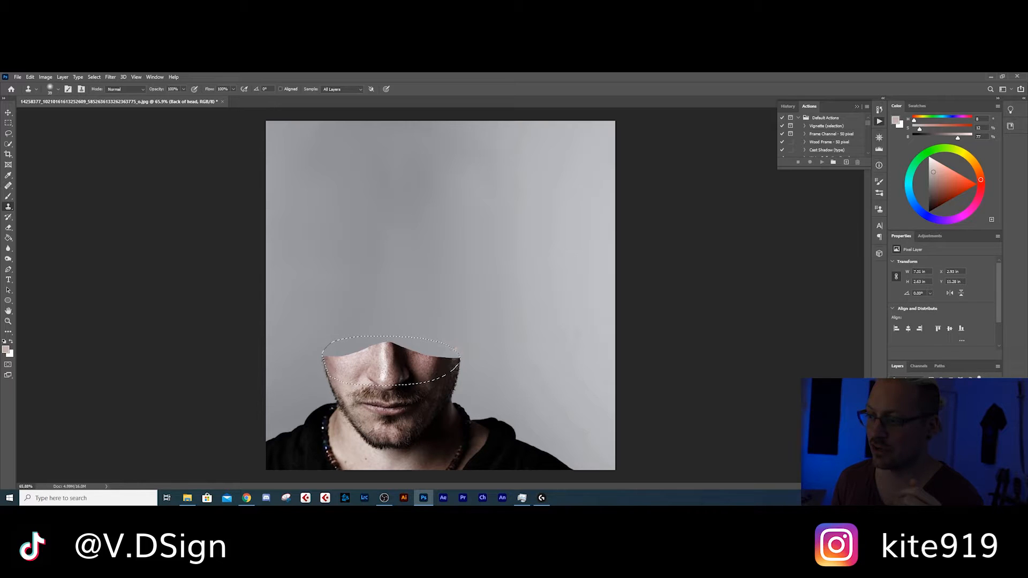
pyautogui.click(405, 362)
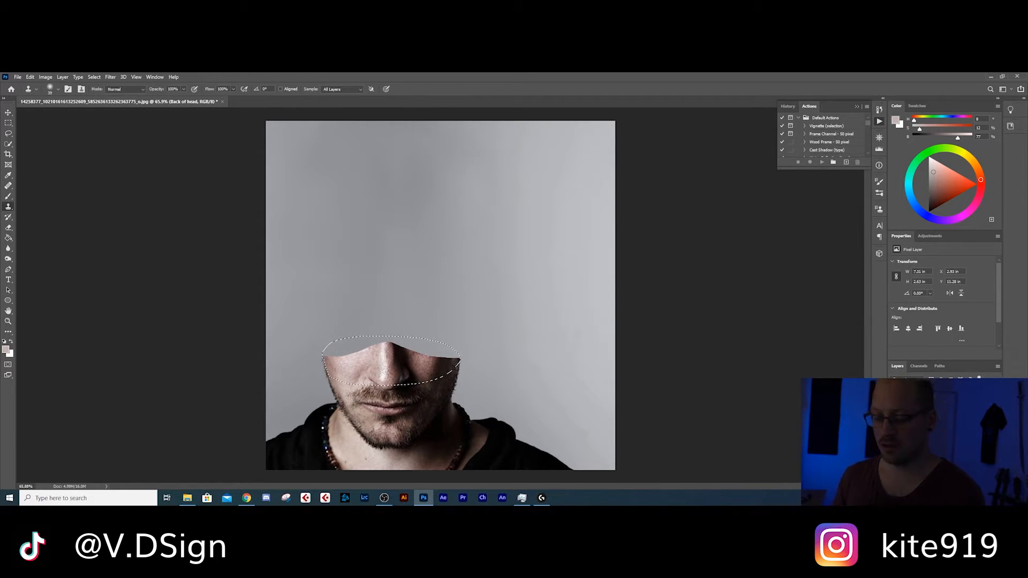
pyautogui.scroll(3, 349, 353)
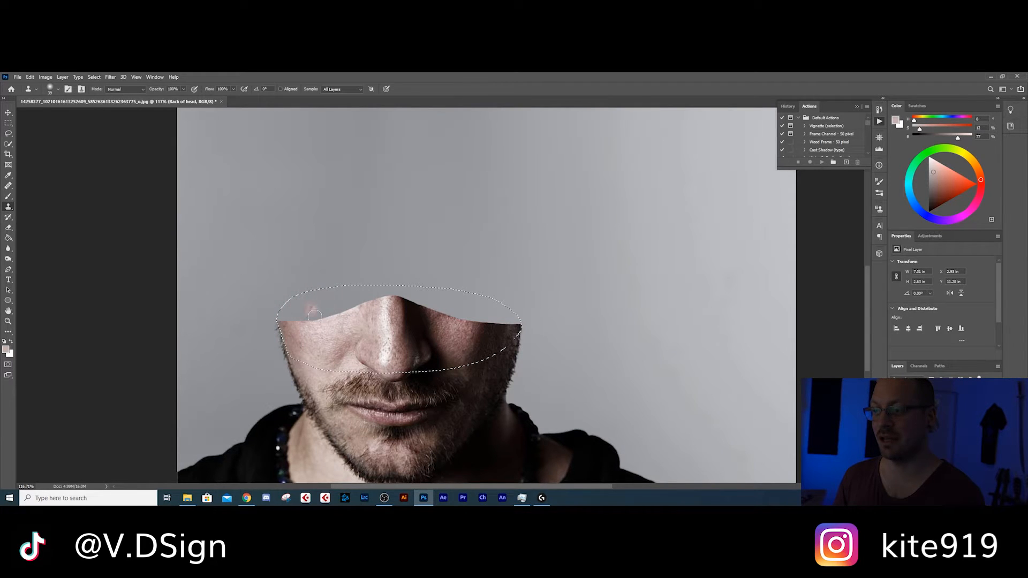
pyautogui.click(8, 197)
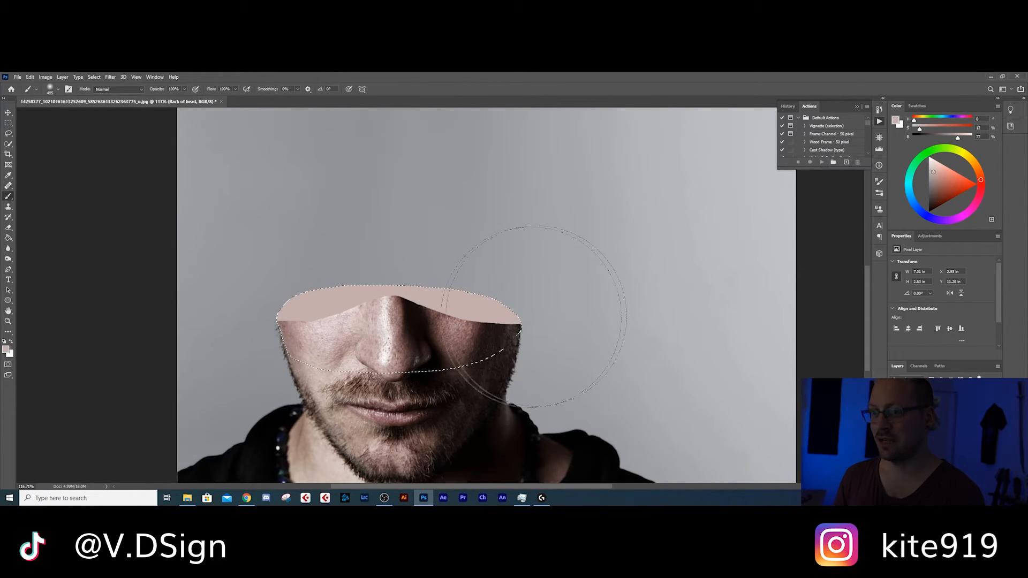
pyautogui.keyDown('alt'); pyautogui.click(294, 402); pyautogui.keyUp('alt')
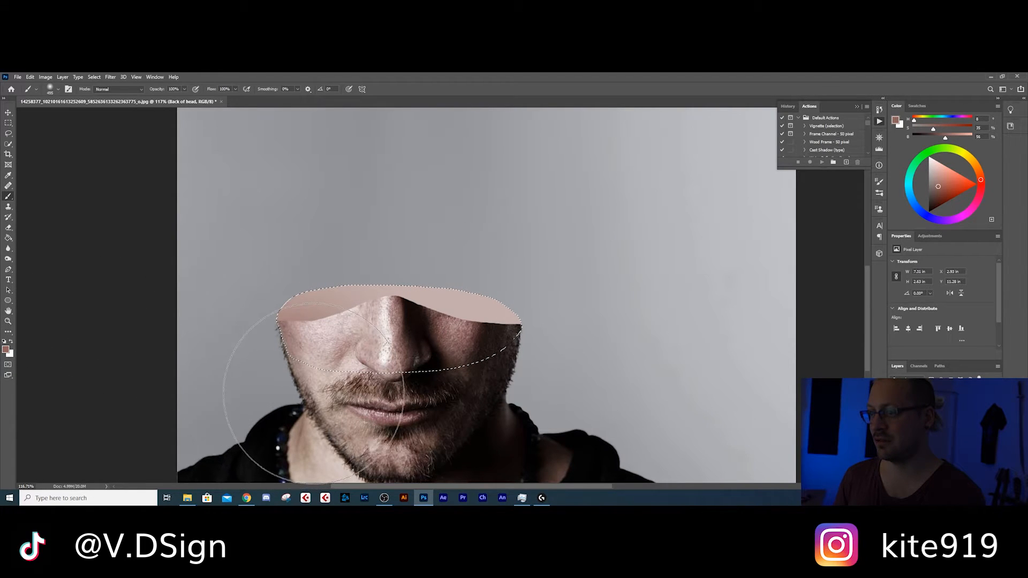
pyautogui.rightClick(559, 319)
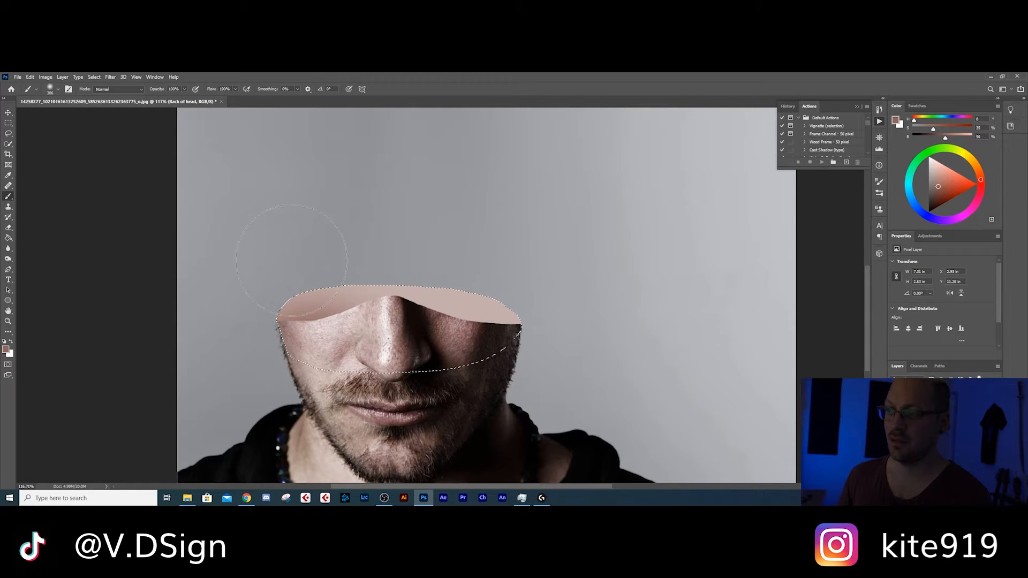
pyautogui.moveTo(467, 401); pyautogui.dragTo(374, 354)
pyautogui.keyDown('alt'); pyautogui.click(316, 313); pyautogui.keyUp('alt')
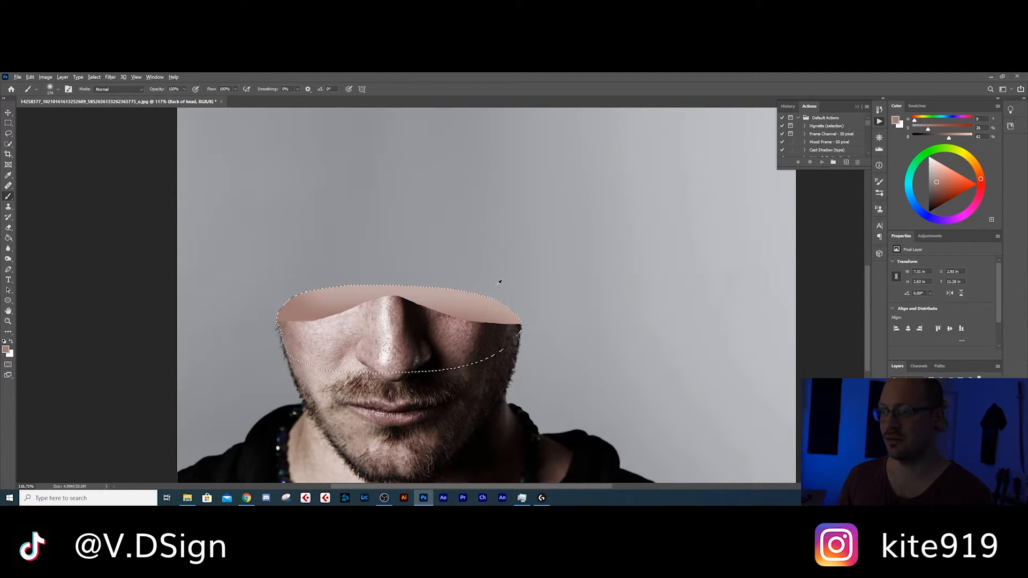
pyautogui.scroll(-4, 500, 283)
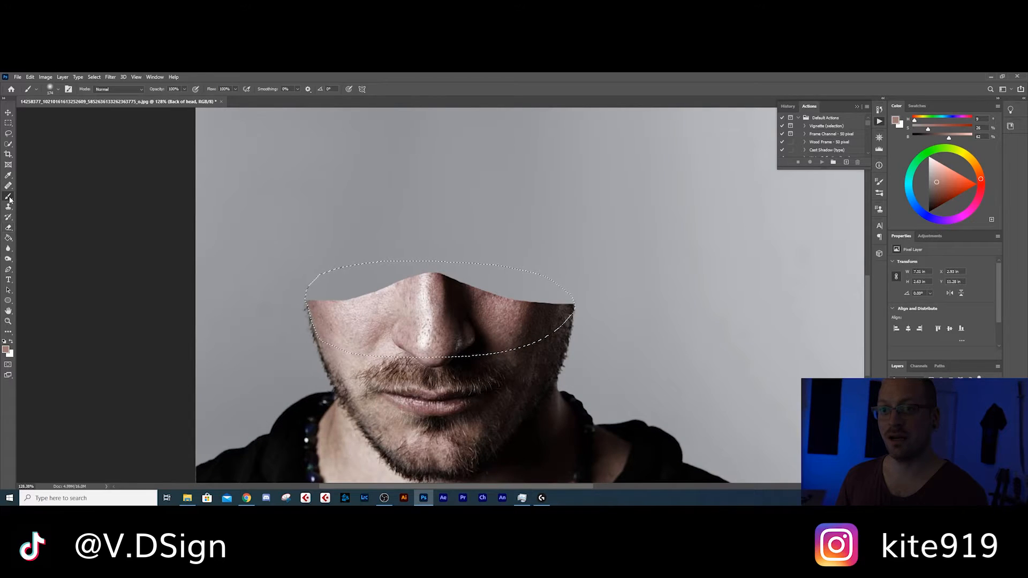
# Try cloning cheek skin into the selection above the cut edge using the Clone Stamp with Aligned enabled
pyautogui.click(10, 208)
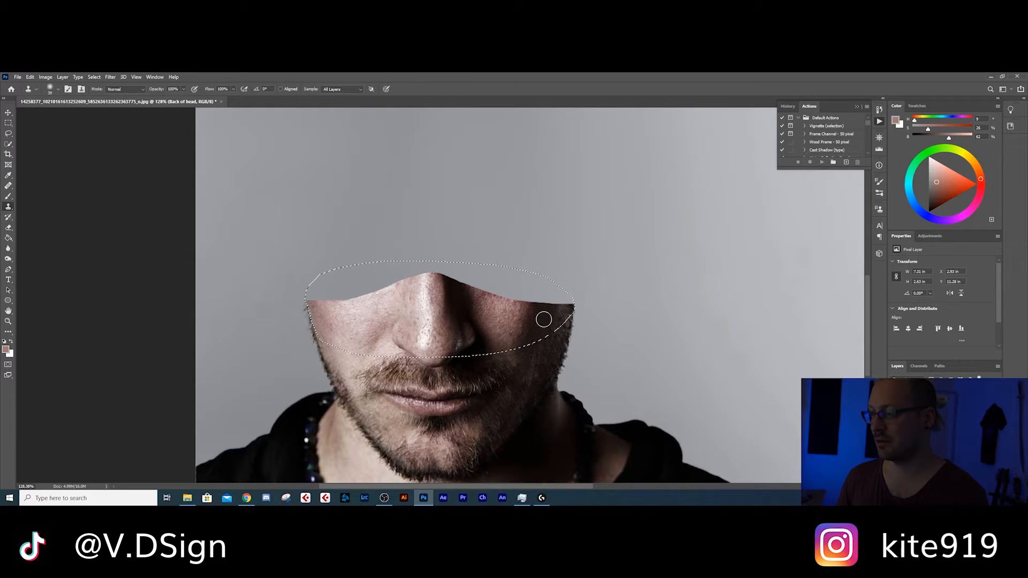
pyautogui.keyDown('alt'); pyautogui.click(524, 323); pyautogui.keyUp('alt')
pyautogui.click(317, 294)
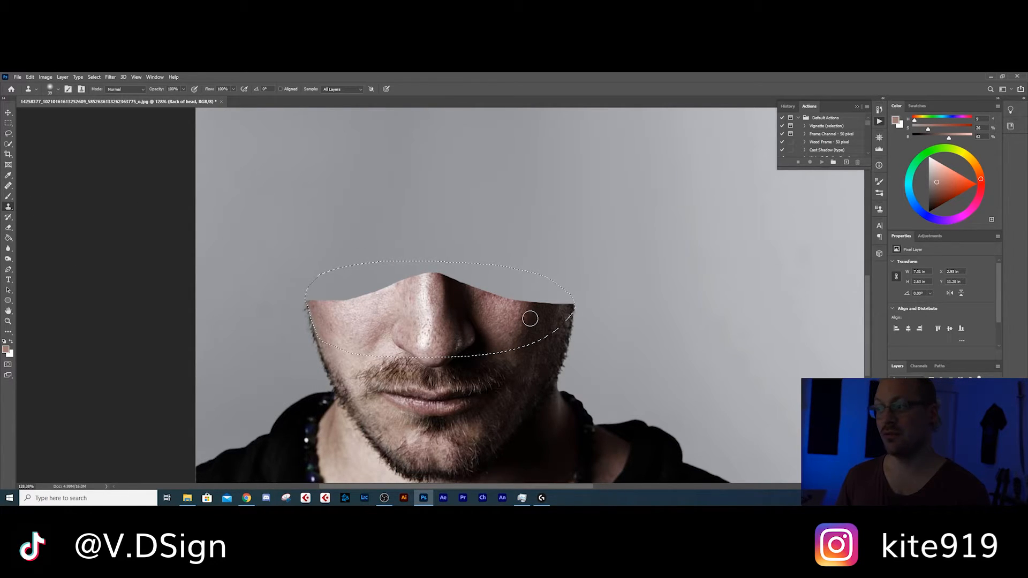
pyautogui.click(280, 89)
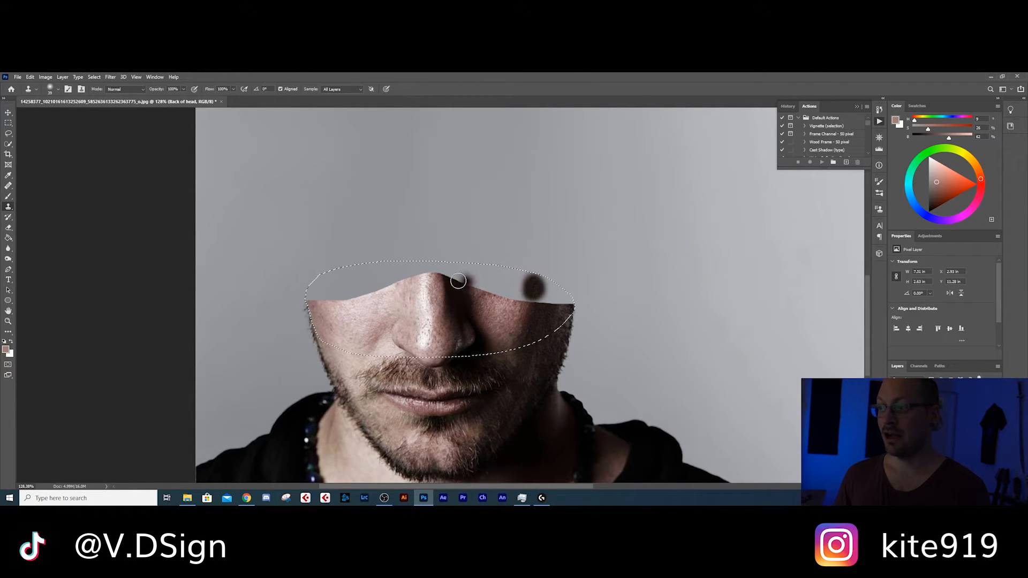
pyautogui.click(373, 277)
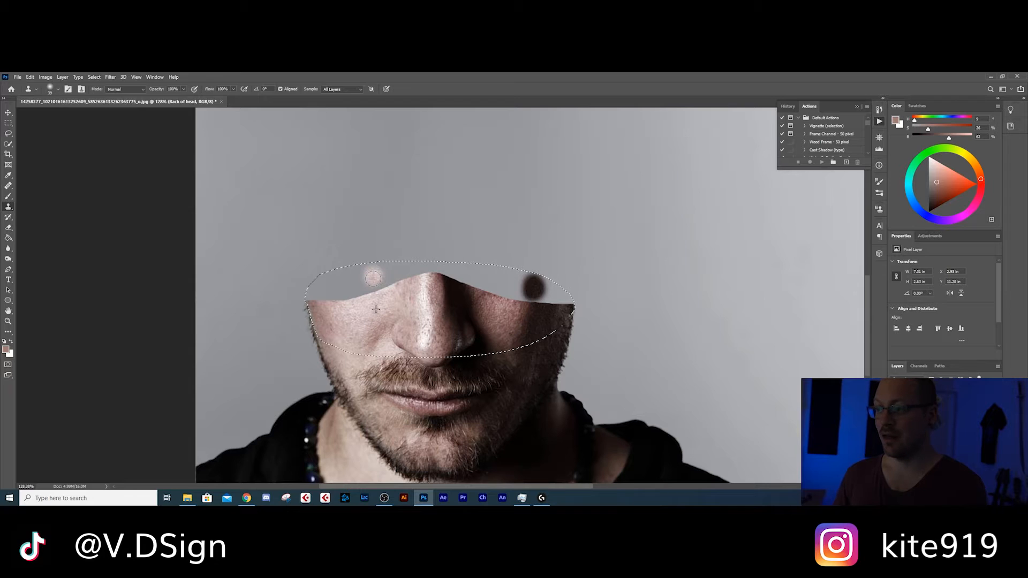
pyautogui.moveTo(373, 278); pyautogui.dragTo(373, 284)
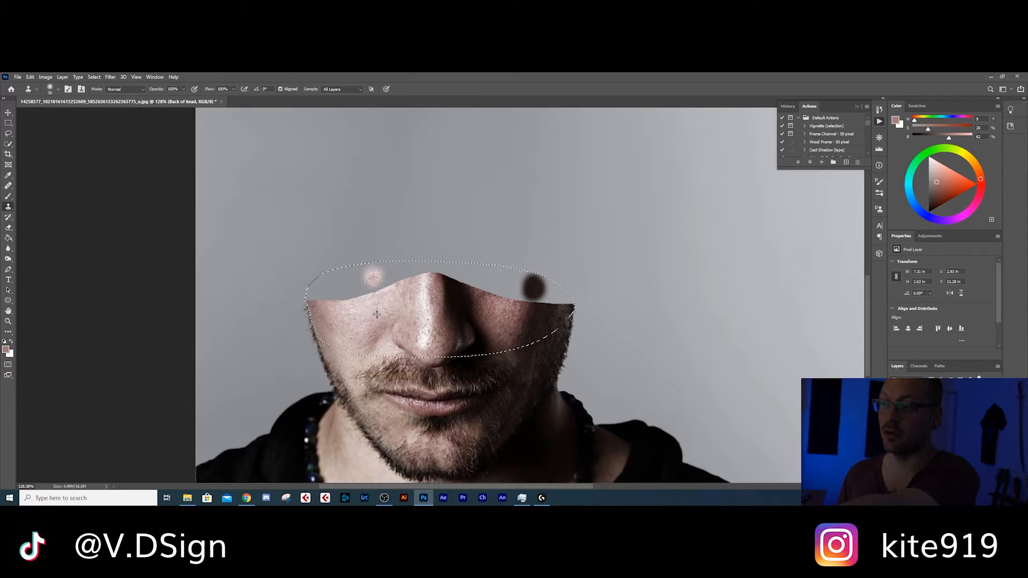
pyautogui.hotkey('ctrl', 'z')
# Turn off Aligned for the Clone Stamp and try cloning dabs of cheek skin at both ends of the selection
pyautogui.click(280, 89)
pyautogui.moveTo(534, 290); pyautogui.dragTo(530, 289)
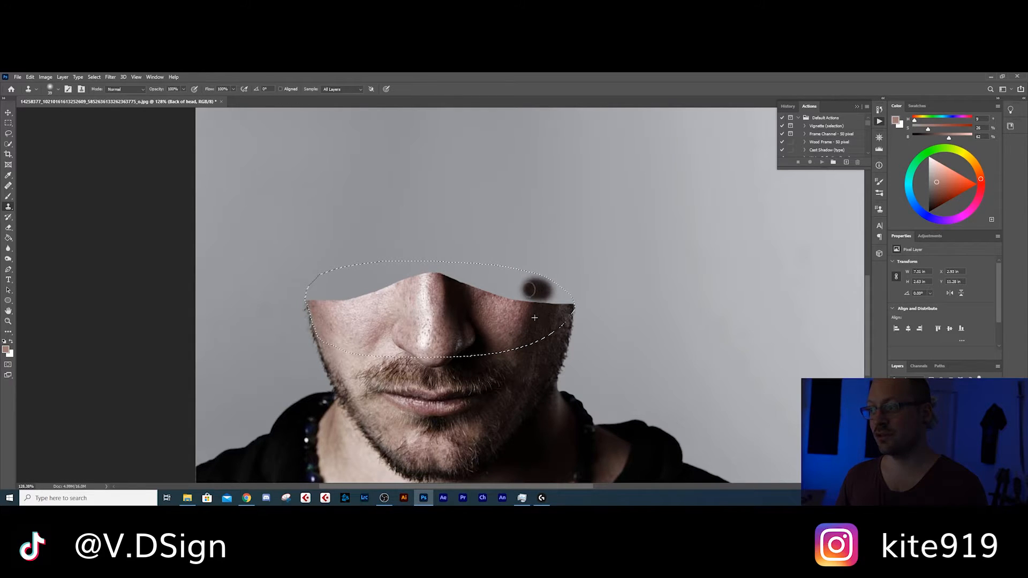
pyautogui.click(363, 281)
pyautogui.moveTo(363, 281); pyautogui.dragTo(356, 282)
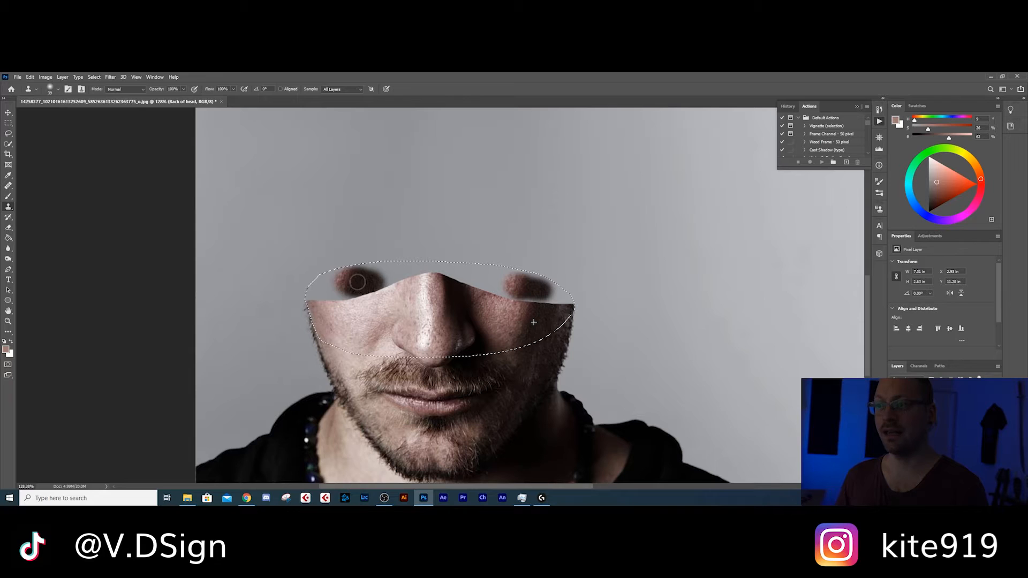
pyautogui.moveTo(430, 271); pyautogui.dragTo(405, 271)
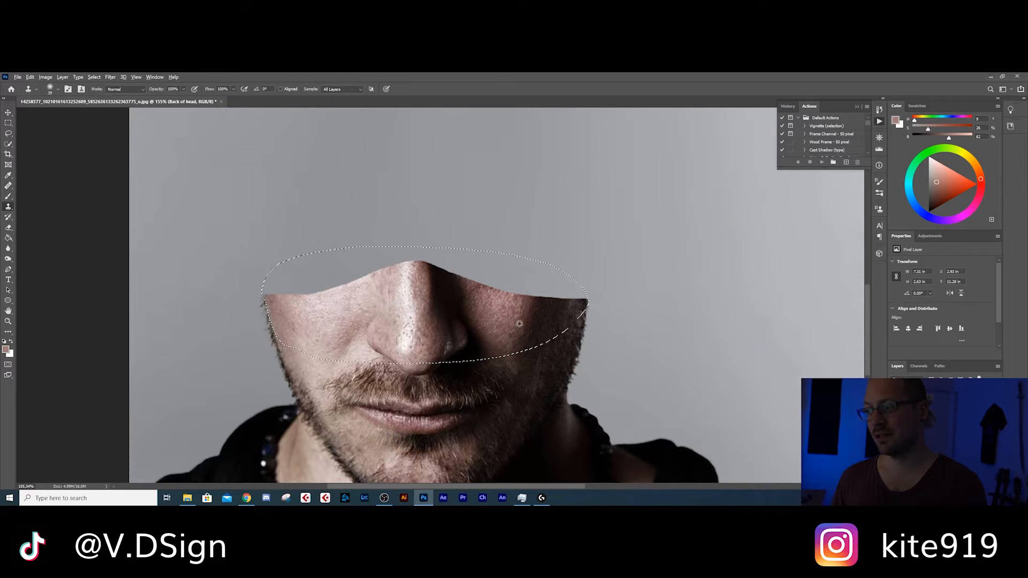
# Clone facial skin across the empty area between the face's cut edge and the oval selection's upper outline on the Back of head layer
pyautogui.moveTo(264, 294); pyautogui.dragTo(399, 270)
pyautogui.scroll(-3, 513, 289)
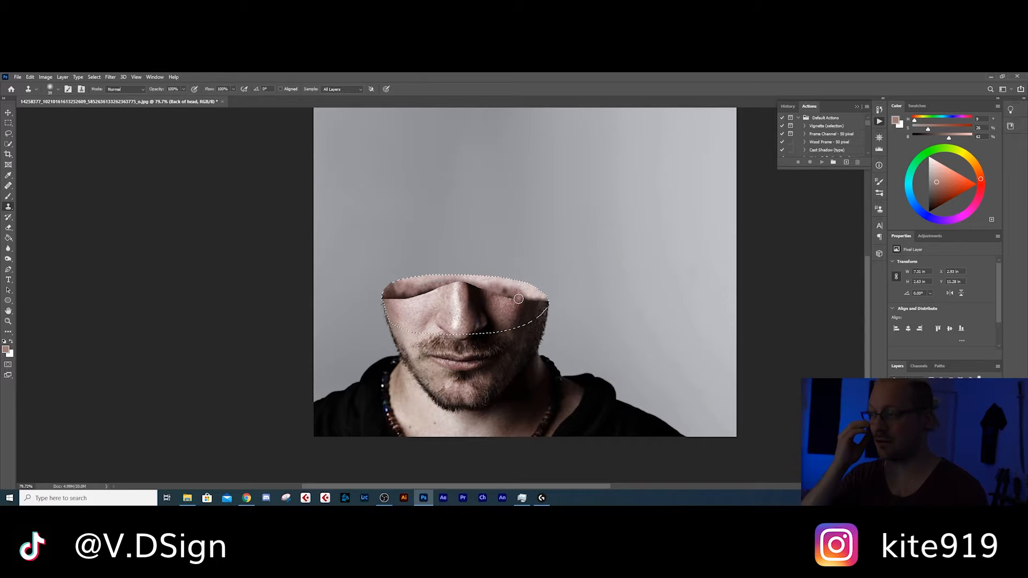
pyautogui.scroll(3, 514, 302)
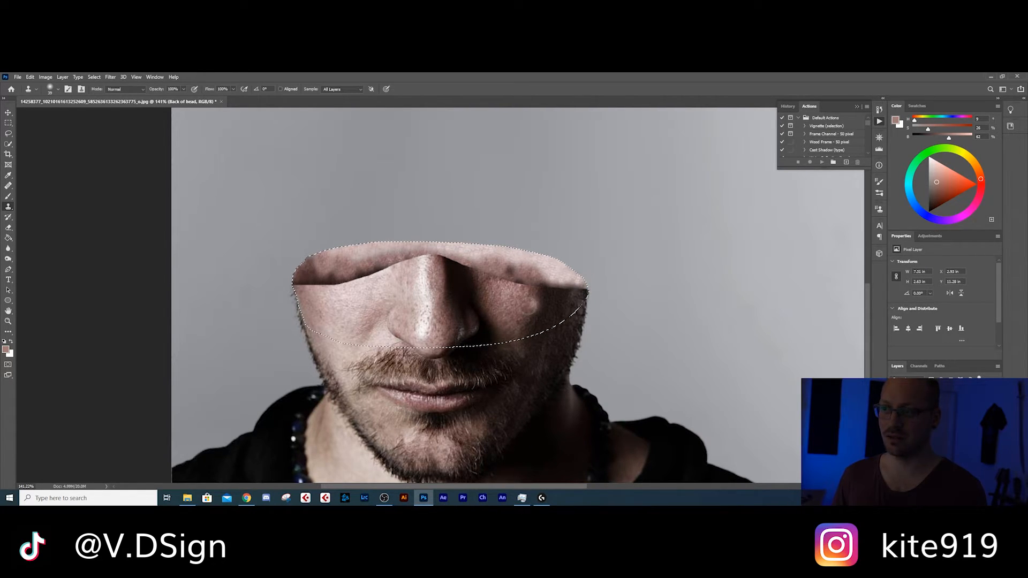
pyautogui.scroll(3, 527, 305)
pyautogui.scroll(-3, 528, 305)
pyautogui.scroll(2, 270, 241)
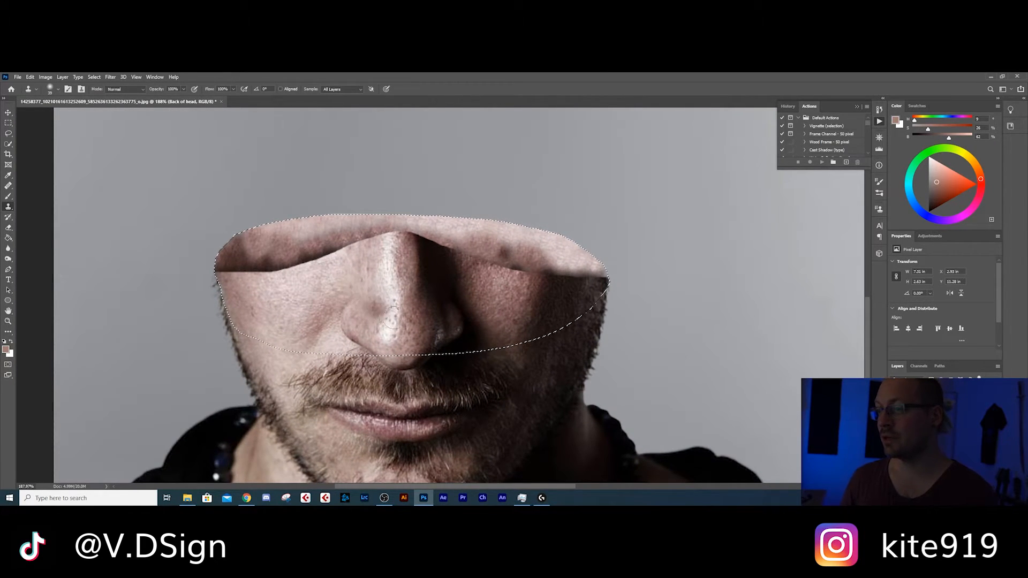
pyautogui.scroll(-3, 389, 317)
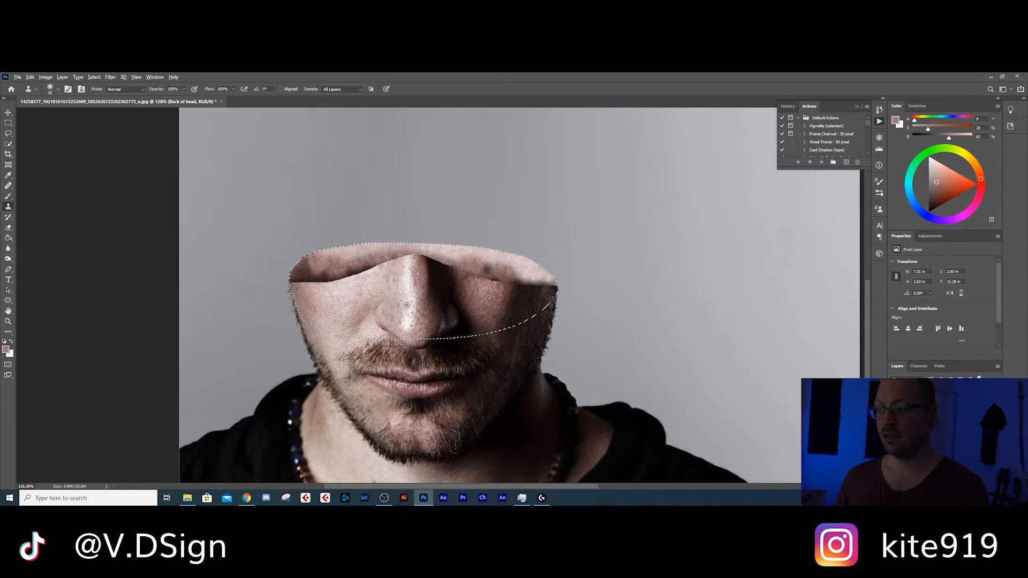
pyautogui.scroll(2, 406, 305)
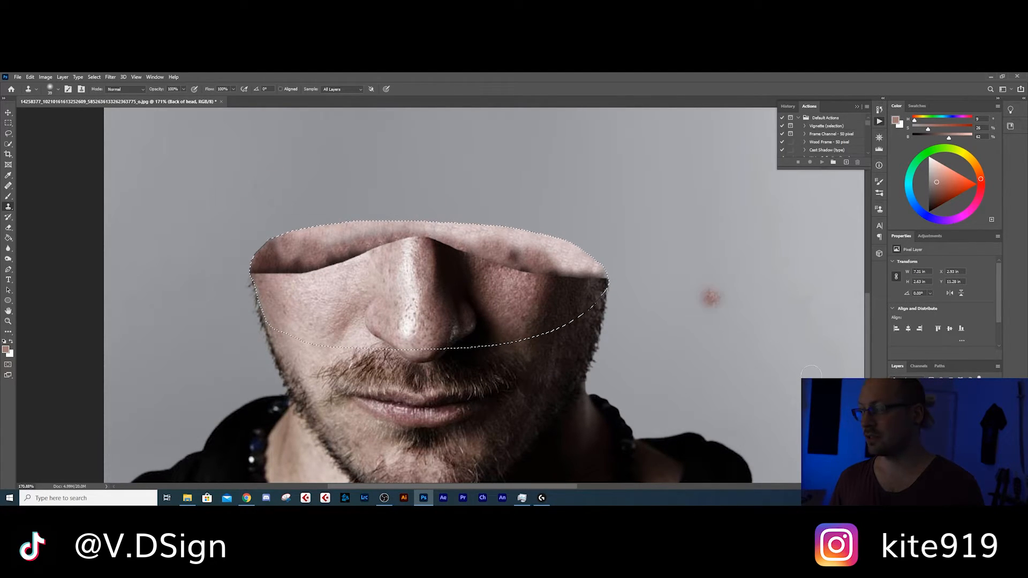
# Apply a Surface Blur with a radius of 5 pixels and a threshold of 43 levels to the cloned skin
pyautogui.click(150, 78)
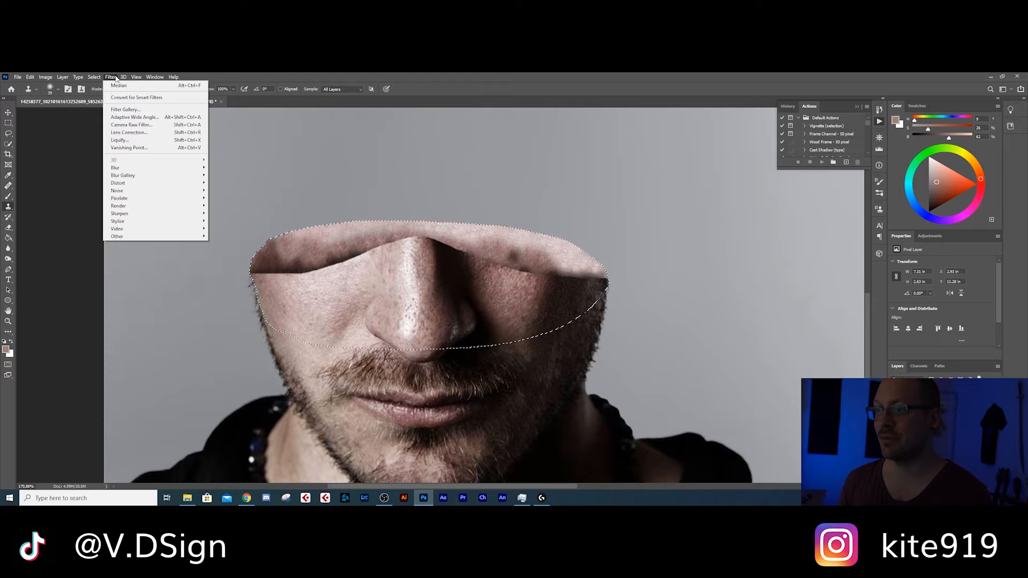
pyautogui.click(115, 79)
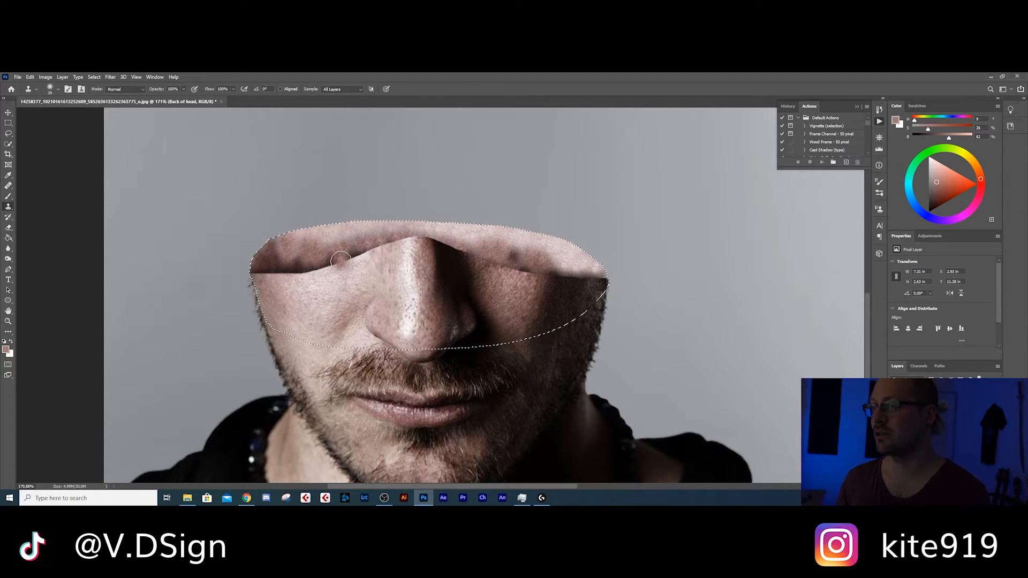
pyautogui.click(109, 77)
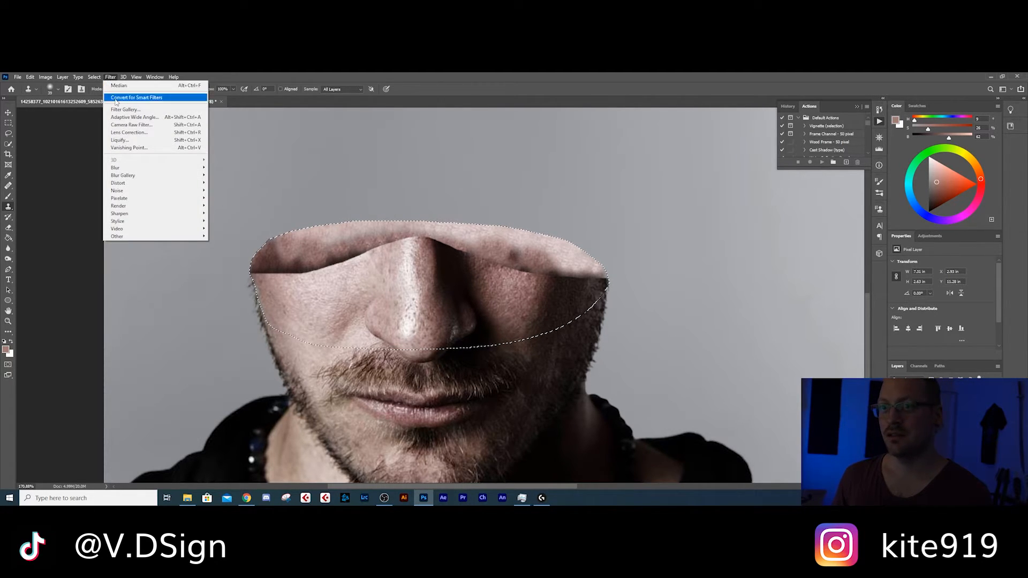
pyautogui.moveTo(183, 169)
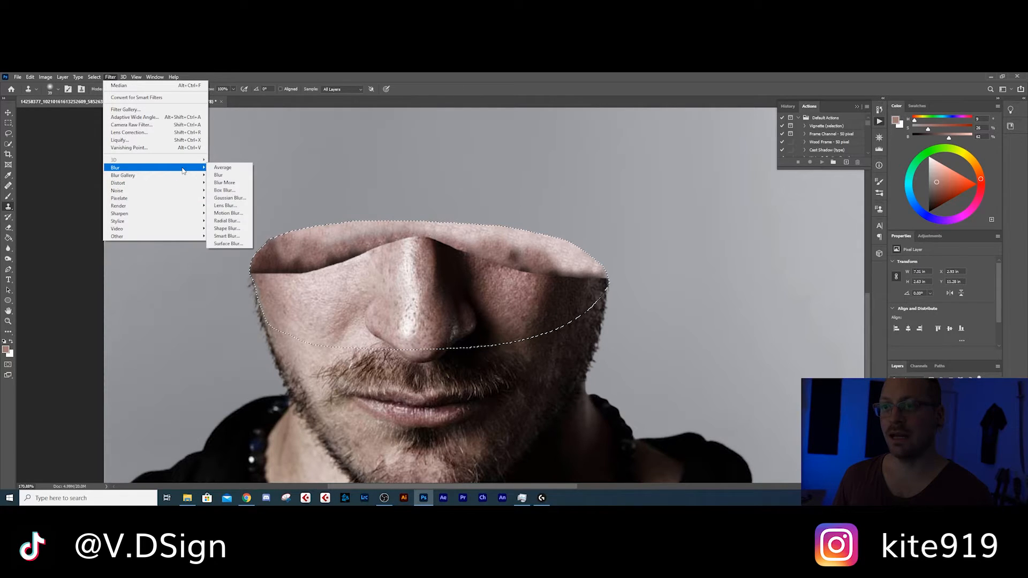
pyautogui.click(228, 244)
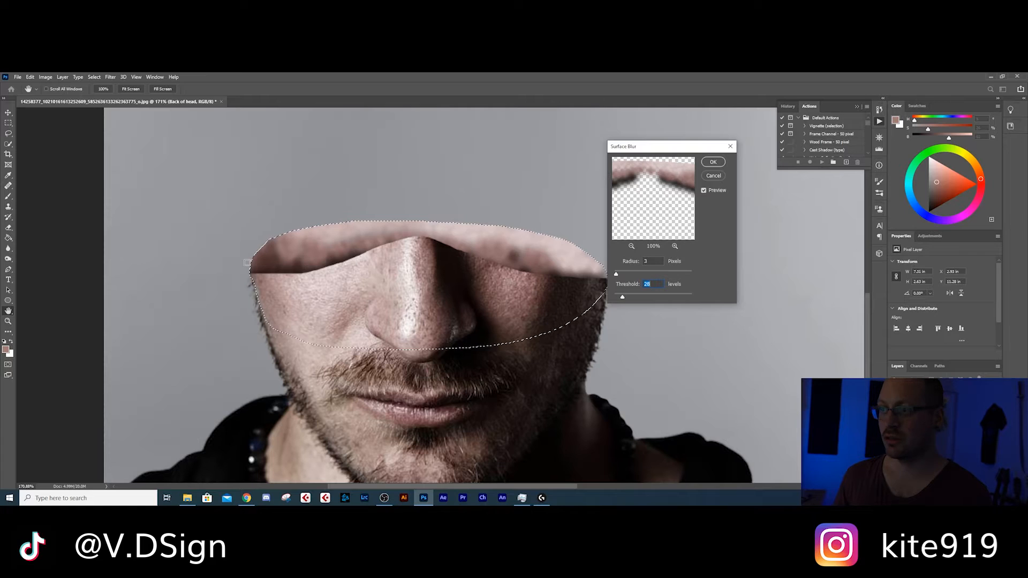
pyautogui.moveTo(676, 150); pyautogui.dragTo(703, 158)
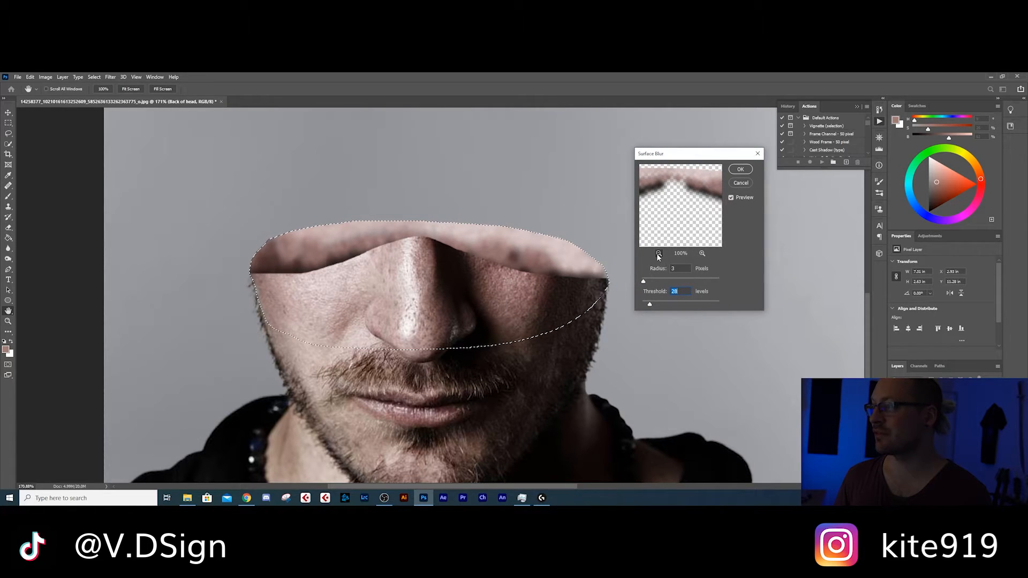
pyautogui.click(659, 254)
pyautogui.click(658, 254)
pyautogui.click(658, 254)
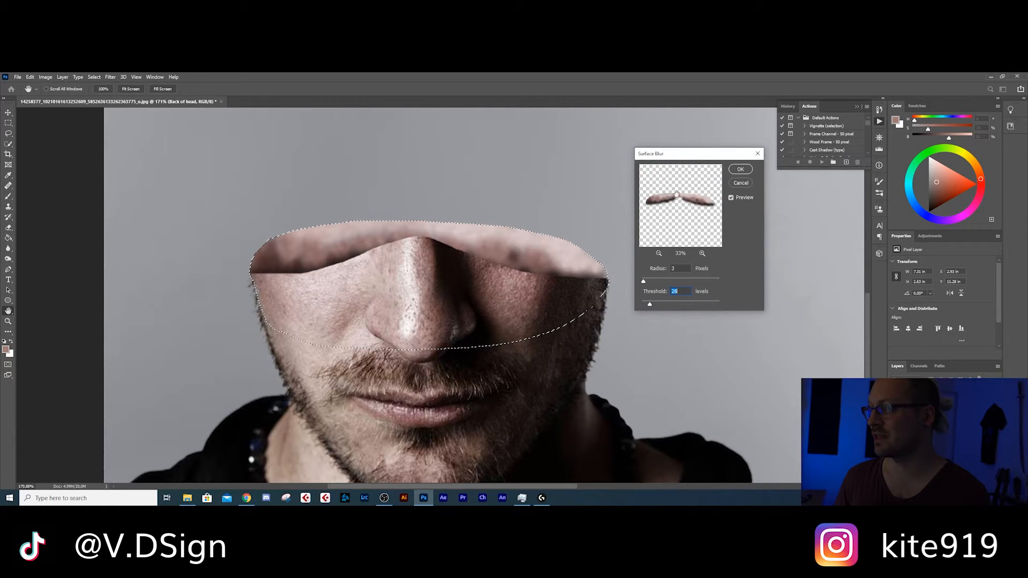
pyautogui.click(702, 253)
pyautogui.click(702, 254)
pyautogui.click(702, 253)
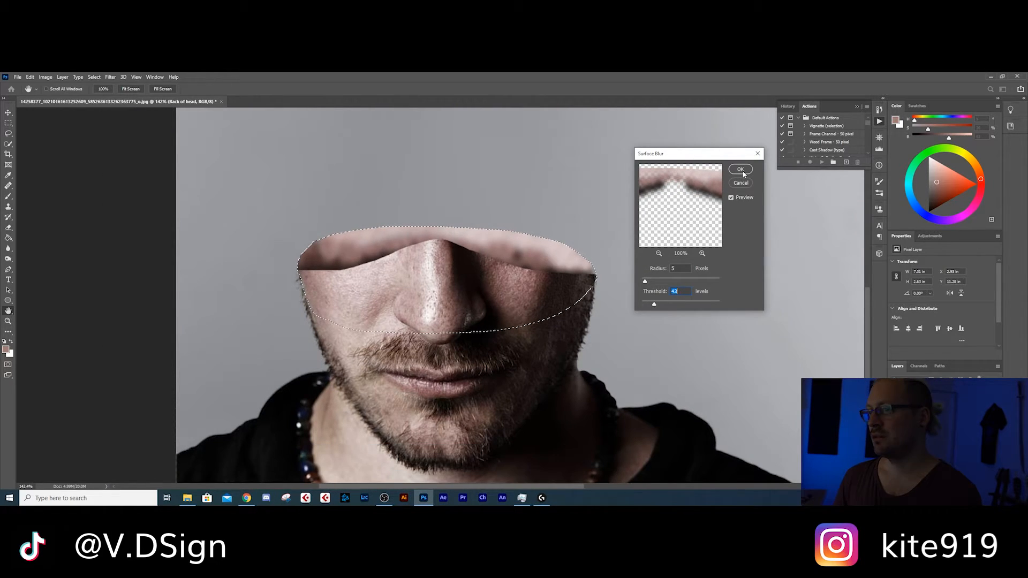
pyautogui.click(740, 170)
pyautogui.press('s')
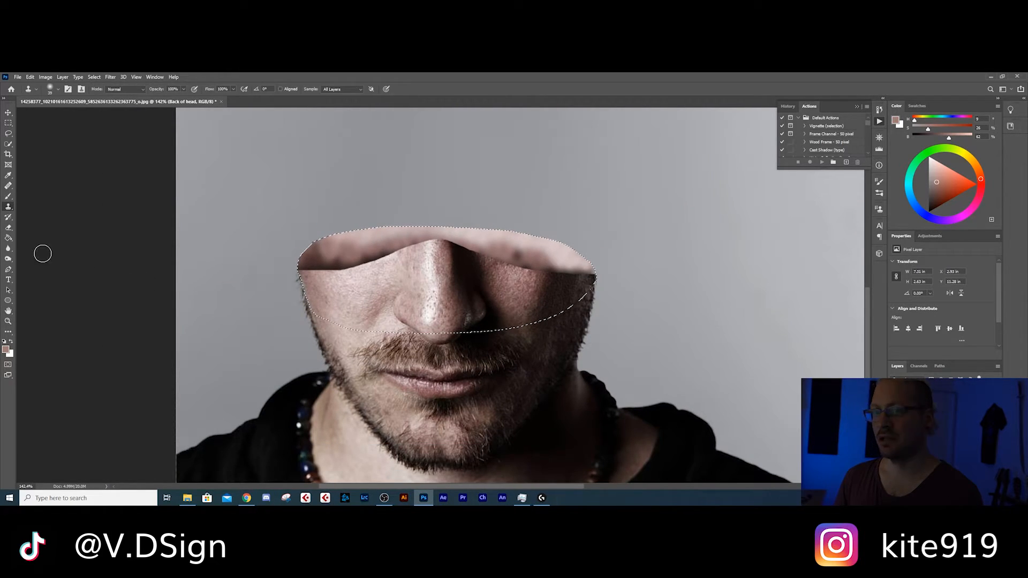
# Smooth the blotches in the cloned skin on the Back of head layer with the Mixer Brush
pyautogui.rightClick(8, 196)
pyautogui.click(46, 219)
pyautogui.rightClick(488, 265)
pyautogui.press('Return')
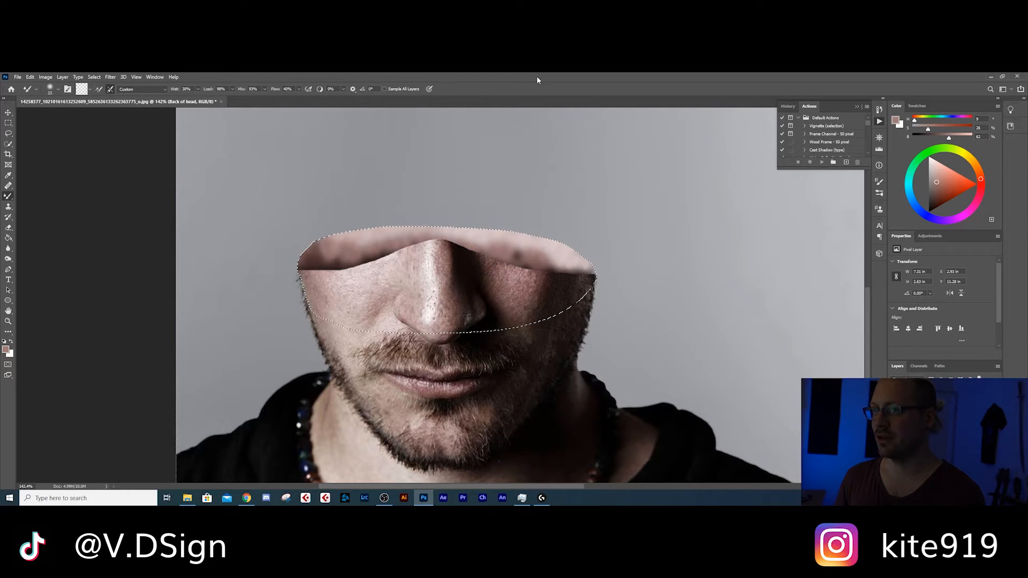
pyautogui.rightClick(8, 197)
pyautogui.click(489, 78)
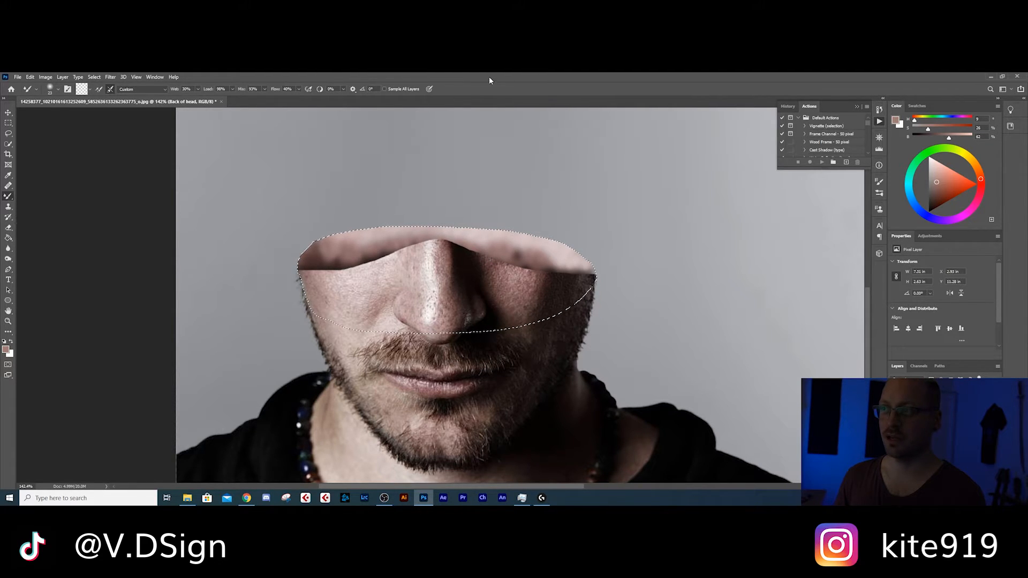
pyautogui.scroll(5, 346, 302)
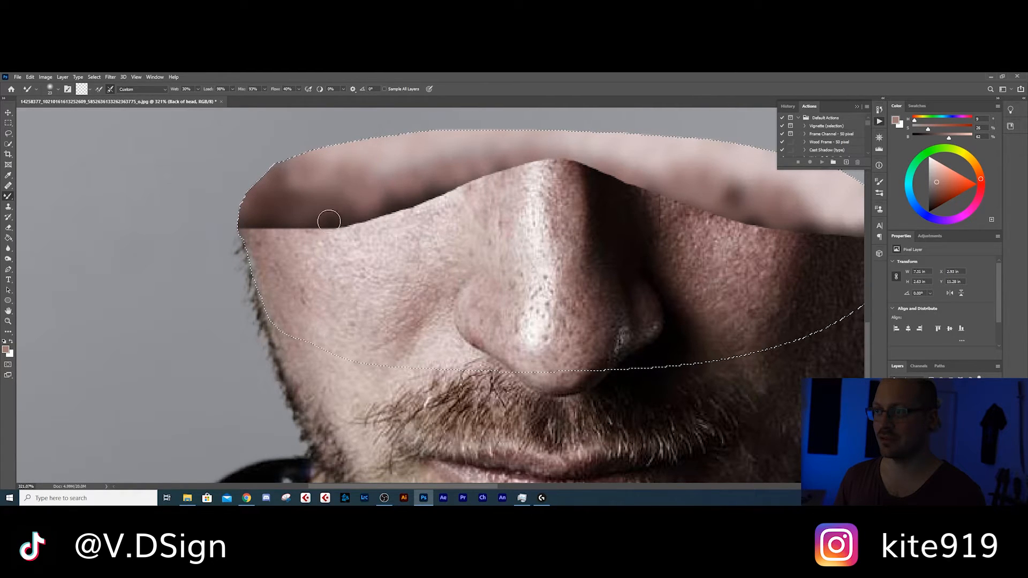
pyautogui.scroll(-5, 418, 227)
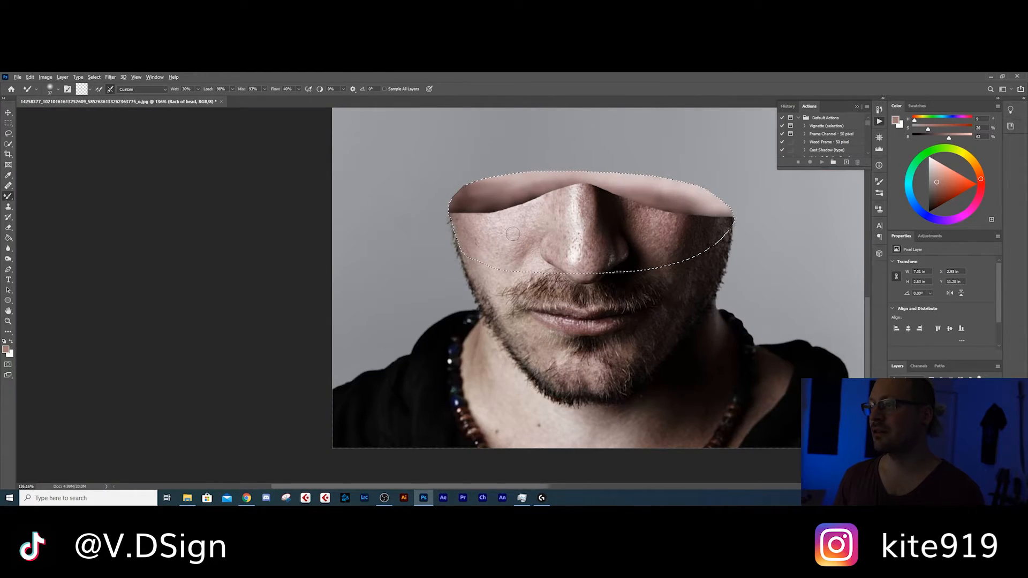
pyautogui.scroll(-2, 522, 231)
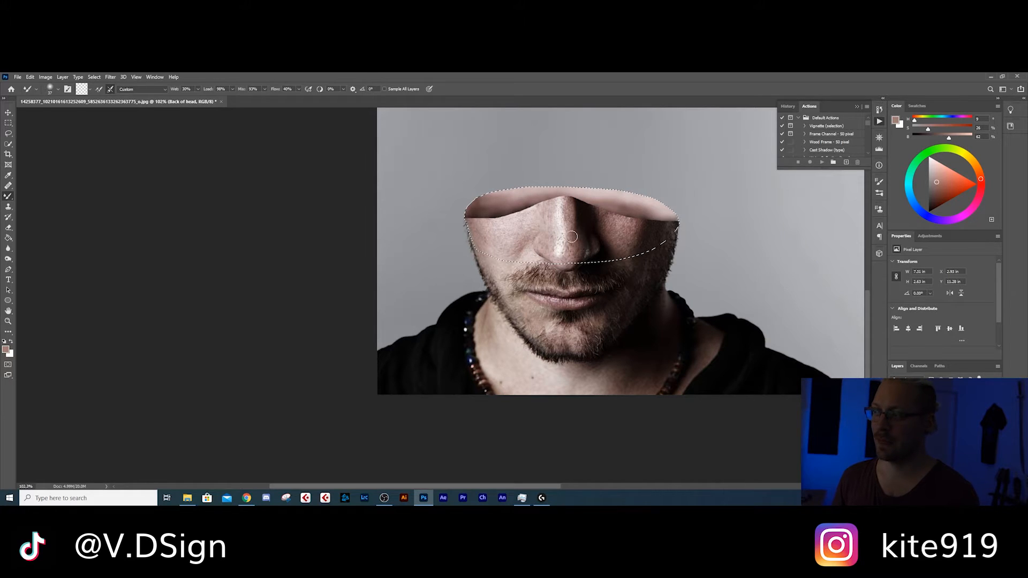
pyautogui.scroll(-1, 527, 245)
pyautogui.scroll(6, 613, 238)
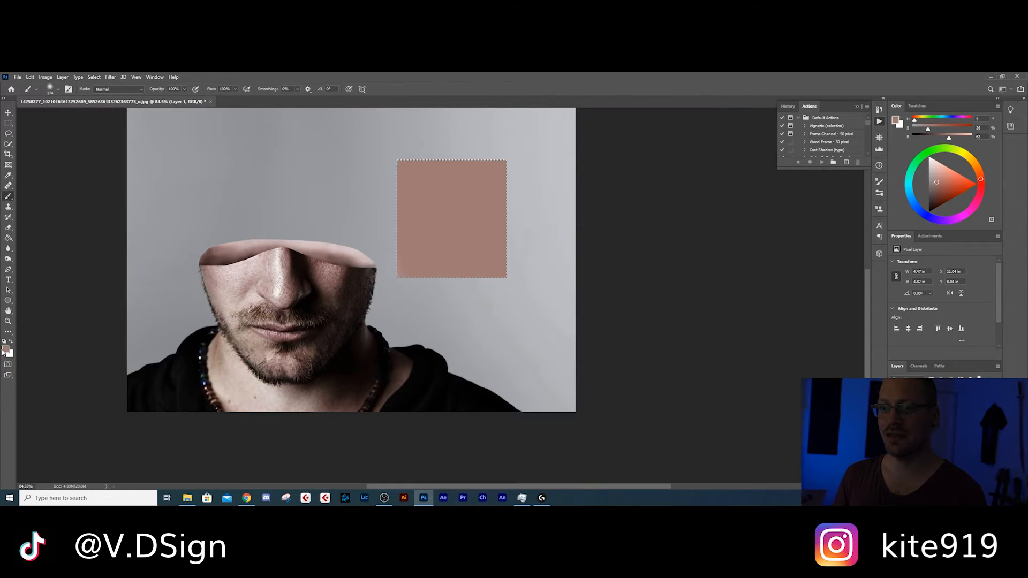
# Paint a hard-edged white area over the upper-left corner of the skin-coloured test square
pyautogui.click(10, 342)
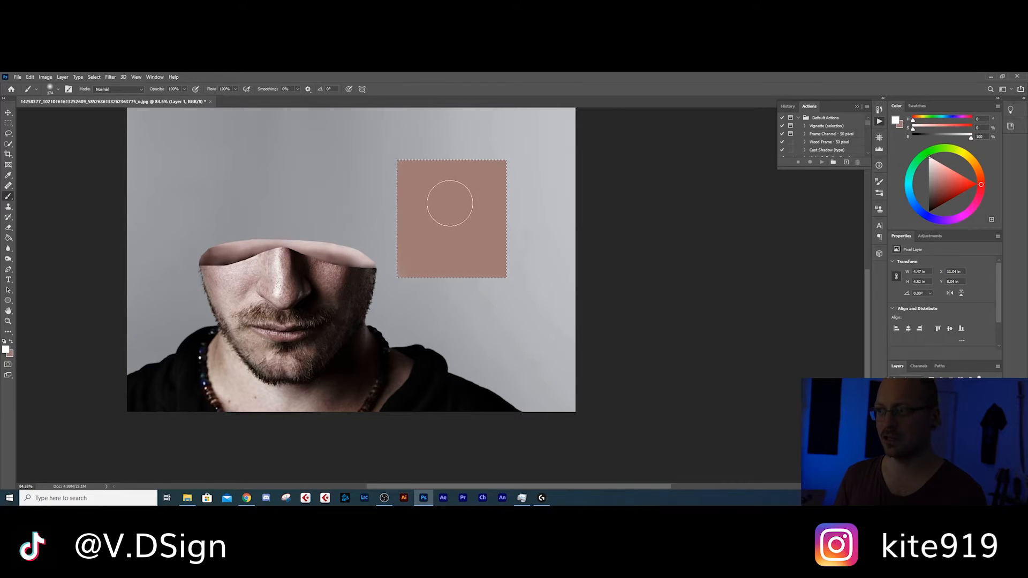
pyautogui.rightClick(460, 202)
pyautogui.click(513, 282)
pyautogui.click(534, 97)
pyautogui.moveTo(417, 147)
pyautogui.mouseDown()
pyautogui.moveTo(375, 207)
pyautogui.moveTo(447, 138)
pyautogui.moveTo(373, 227)
pyautogui.moveTo(458, 141)
pyautogui.moveTo(384, 225)
pyautogui.mouseUp()
pyautogui.press('v')
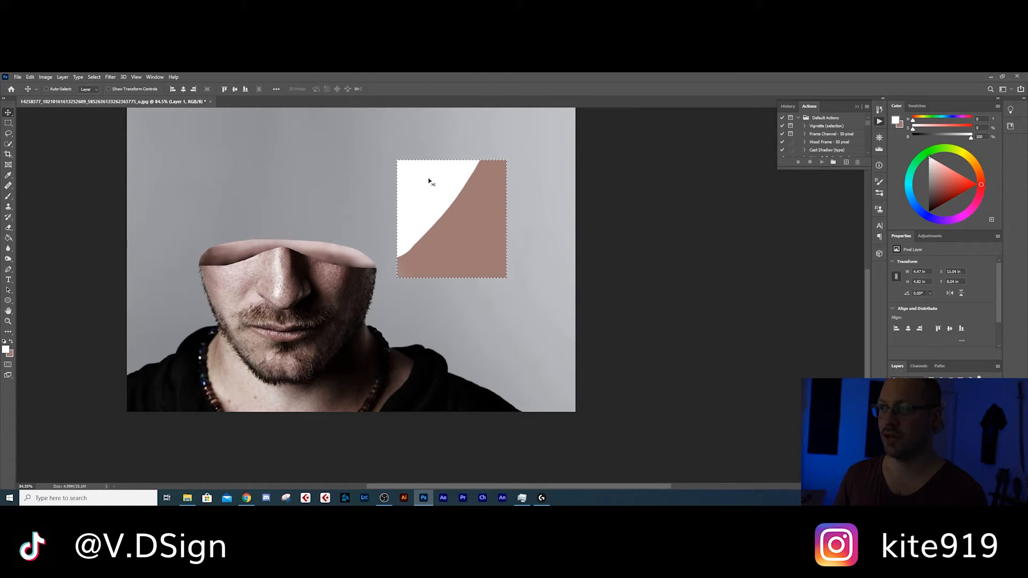
# Blend the border between the white and brown areas of the test square with the Mixer Brush
pyautogui.scroll(3, 444, 214)
pyautogui.scroll(2, 445, 214)
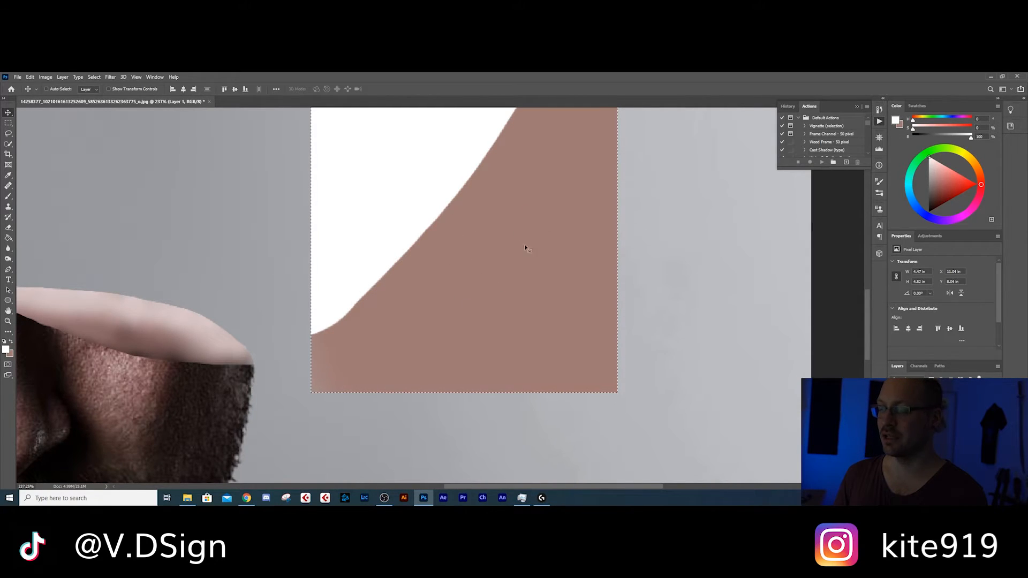
pyautogui.click(8, 196)
pyautogui.rightClick(8, 196)
pyautogui.click(40, 220)
pyautogui.moveTo(318, 326)
pyautogui.mouseDown()
pyautogui.moveTo(481, 157)
pyautogui.moveTo(502, 157)
pyautogui.moveTo(508, 226)
pyautogui.moveTo(458, 217)
pyautogui.moveTo(475, 226)
pyautogui.moveTo(468, 231)
pyautogui.moveTo(465, 201)
pyautogui.moveTo(495, 204)
pyautogui.moveTo(492, 162)
pyautogui.moveTo(510, 175)
pyautogui.moveTo(513, 150)
pyautogui.mouseUp()
pyautogui.scroll(-6, 498, 264)
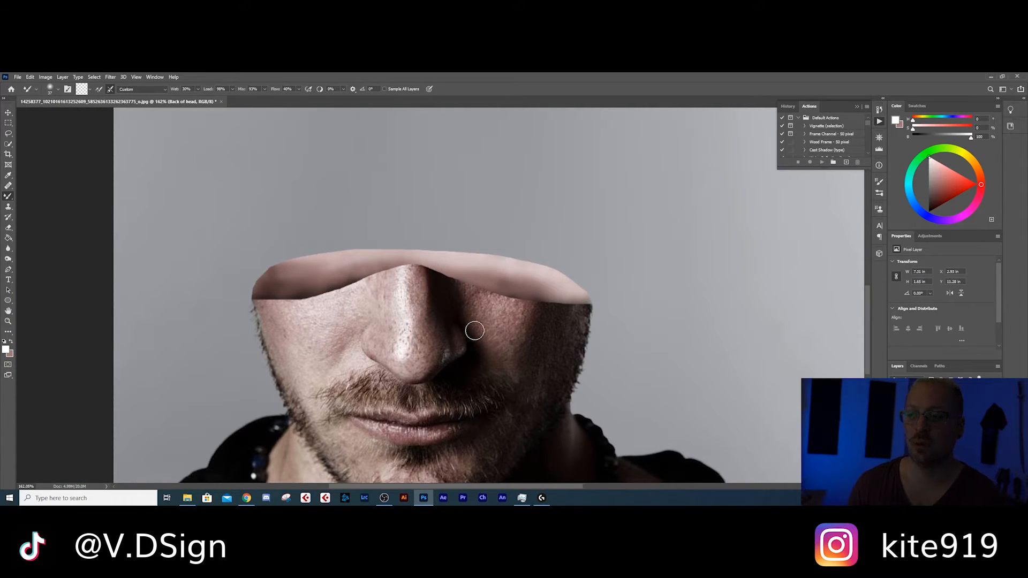
# Blend the skin at the left end of the hollow's inner wall on the Back of head layer with the Mixer Brush
pyautogui.scroll(3, 304, 285)
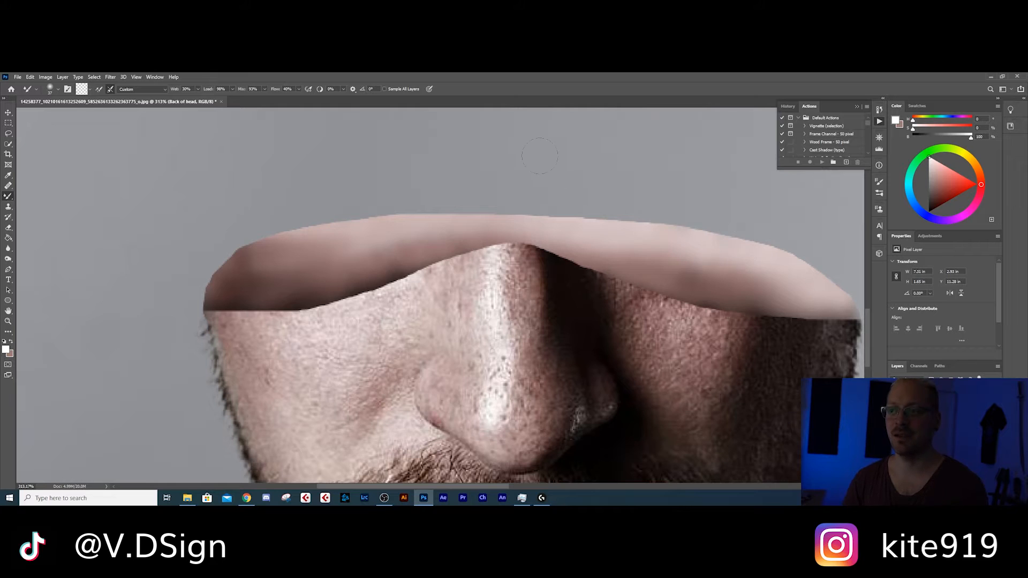
pyautogui.moveTo(206, 301)
pyautogui.mouseDown()
pyautogui.moveTo(217, 279)
pyautogui.moveTo(253, 266)
pyautogui.mouseUp()
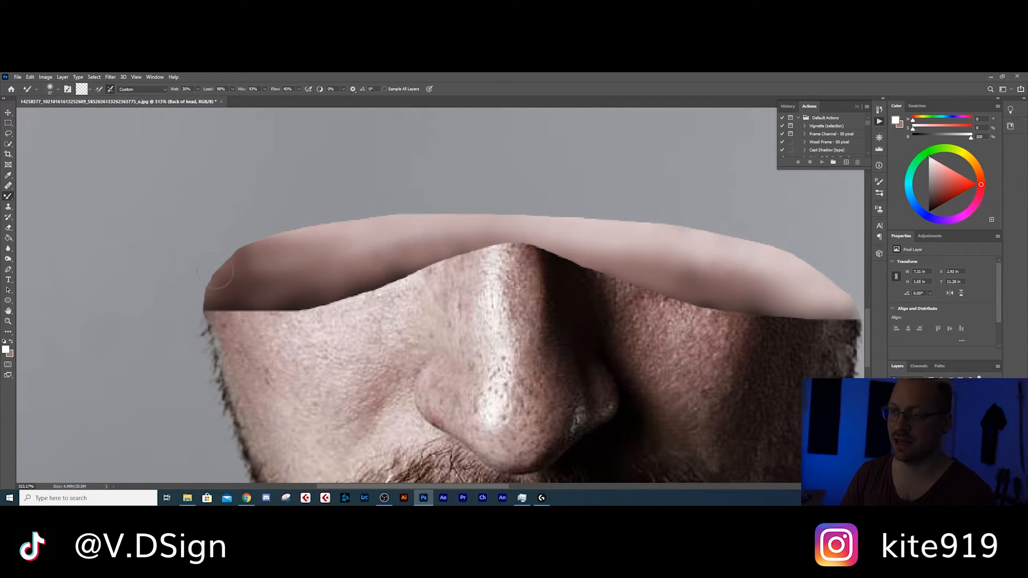
pyautogui.scroll(-3, 386, 317)
# Load the outline of the Back of head layer as a selection and contract it by 5 pixels
pyautogui.press('v')
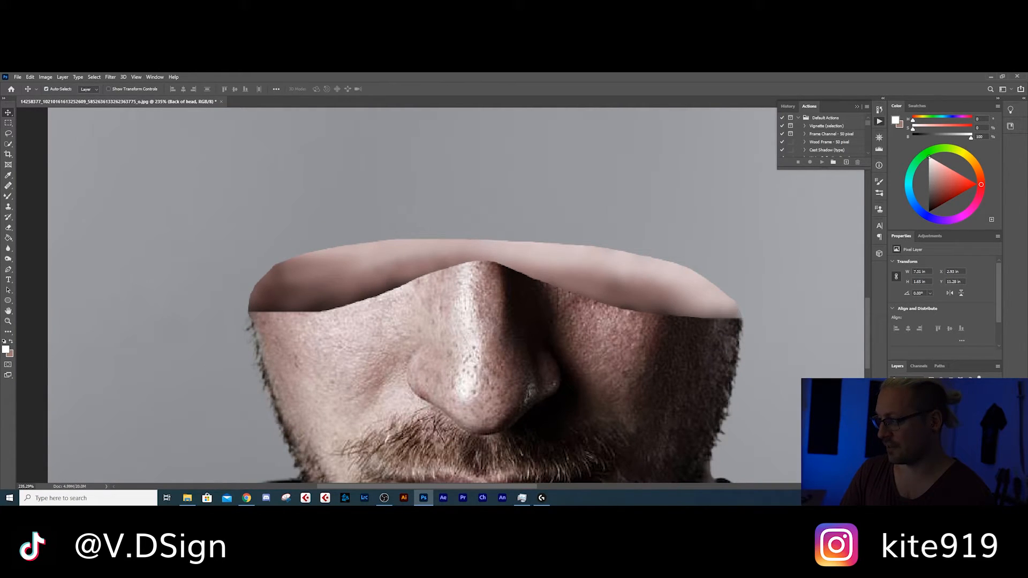
pyautogui.keyDown('ctrl'); pyautogui.click(911, 428); pyautogui.keyUp('ctrl')
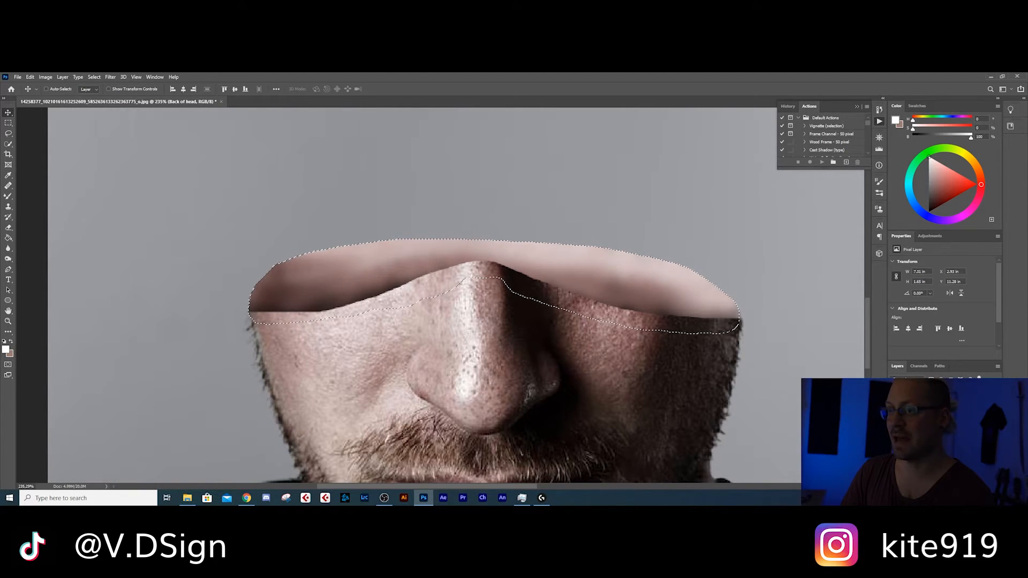
pyautogui.click(110, 76)
pyautogui.moveTo(99, 76)
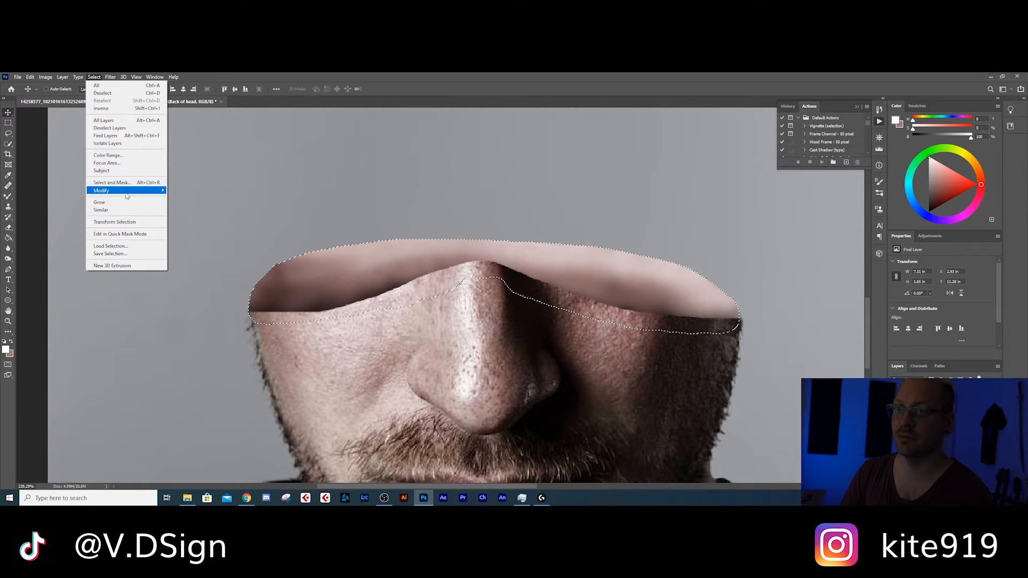
pyautogui.moveTo(138, 193)
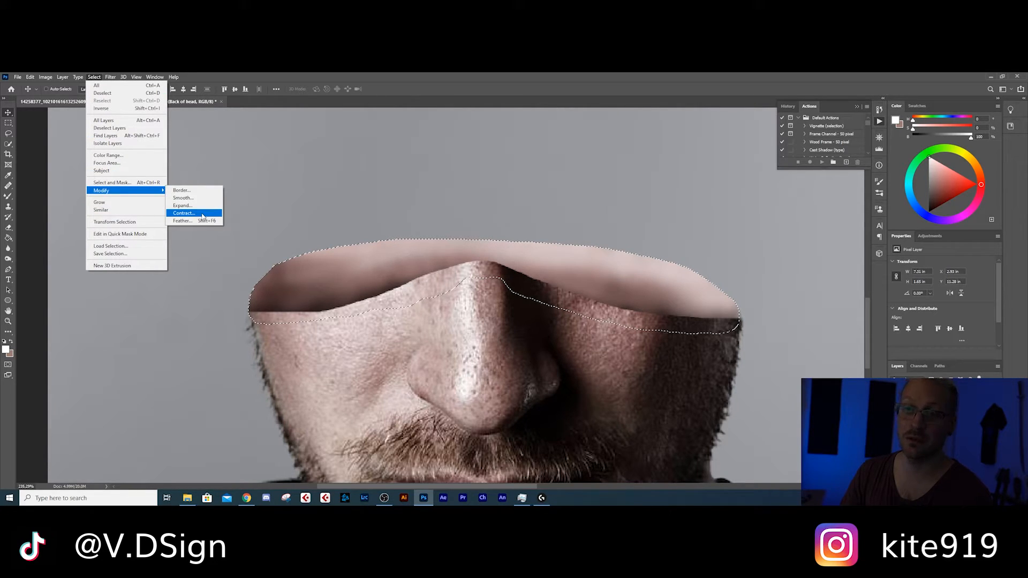
pyautogui.click(184, 213)
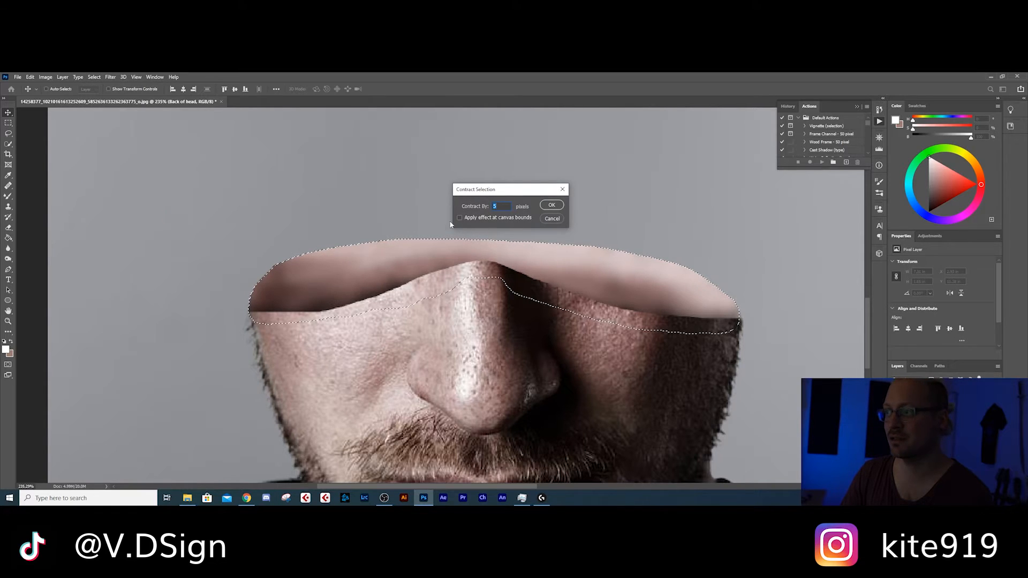
pyautogui.click(562, 206)
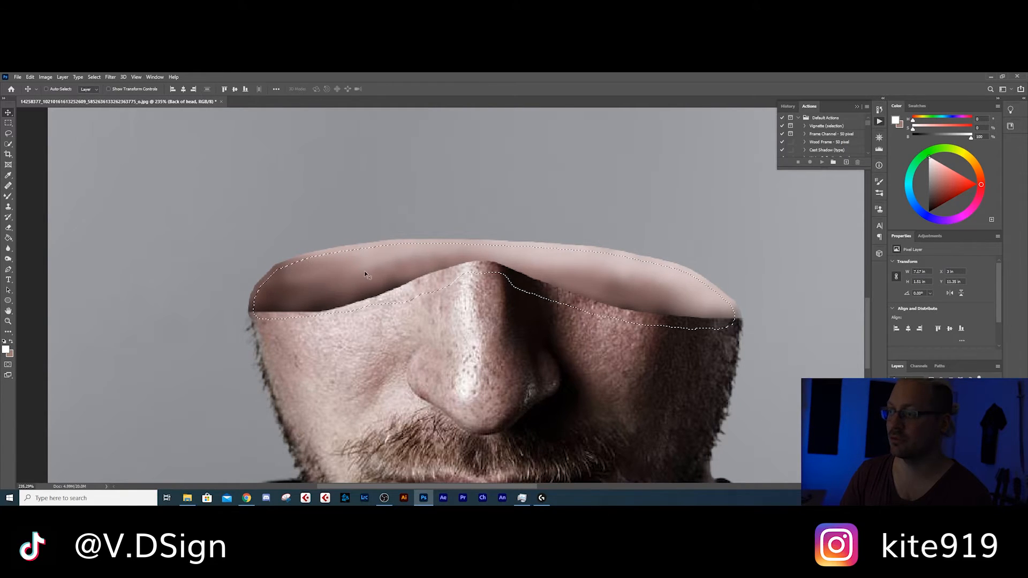
# Add a new layer named Edge and invert the contracted selection
pyautogui.hotkey('ctrl', 'j')
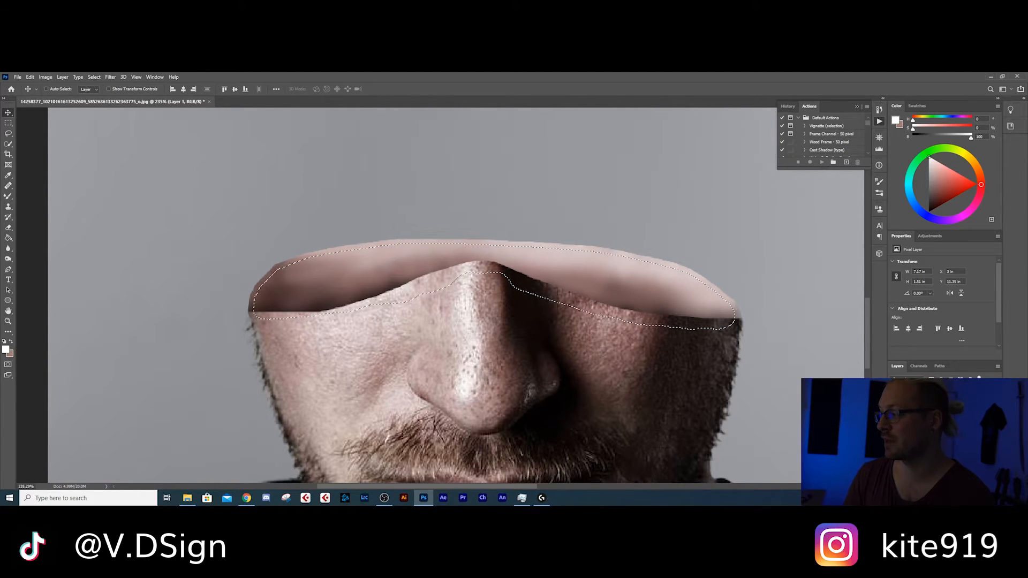
pyautogui.write('Edge')
pyautogui.press('Return')
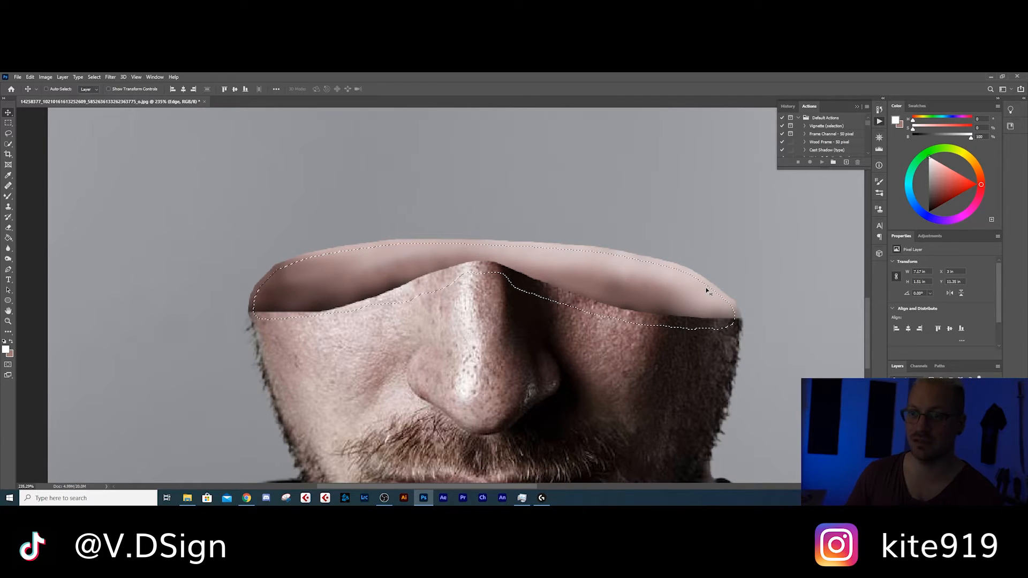
pyautogui.hotkey('ctrl', 'shift', 'i')
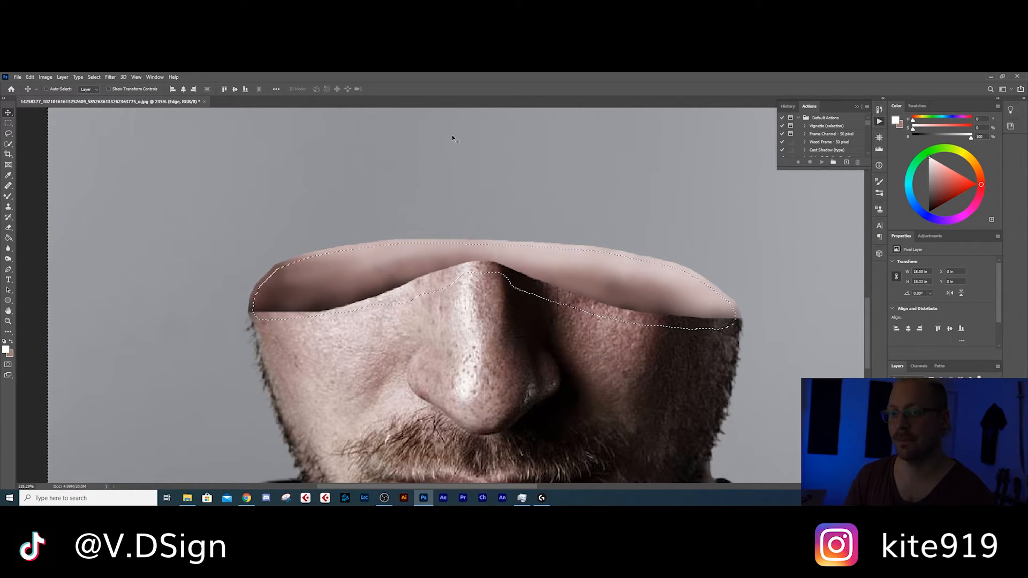
# Clone facial skin in a band along the outside of the hollow's upper outline on the Edge layer, lowering the Clone Stamp's opacity
pyautogui.click(7, 197)
pyautogui.rightClick(7, 197)
pyautogui.click(40, 199)
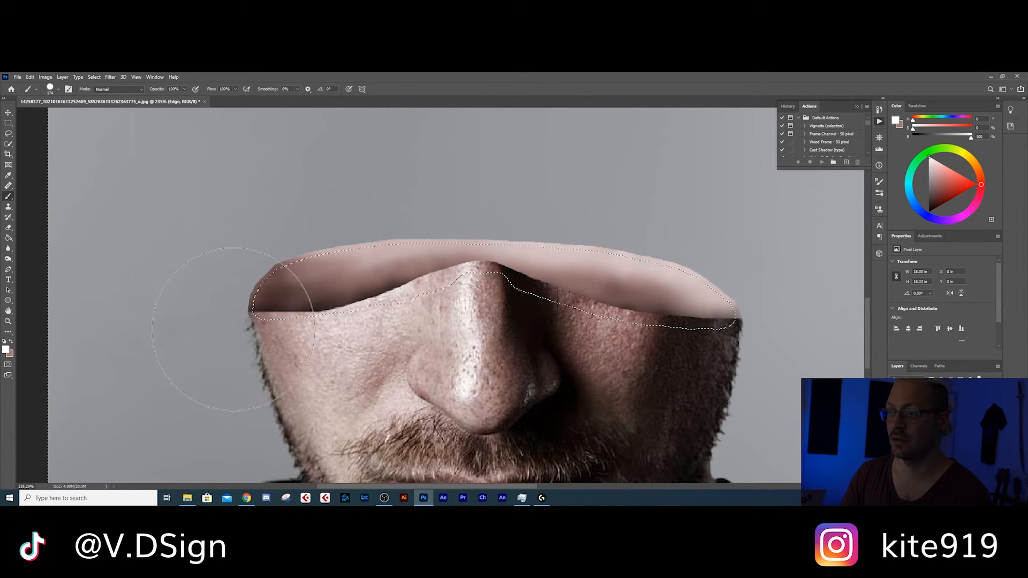
pyautogui.moveTo(249, 304)
pyautogui.mouseDown()
pyautogui.moveTo(296, 254)
pyautogui.moveTo(407, 235)
pyautogui.mouseUp()
pyautogui.moveTo(185, 98); pyautogui.dragTo(162, 99)
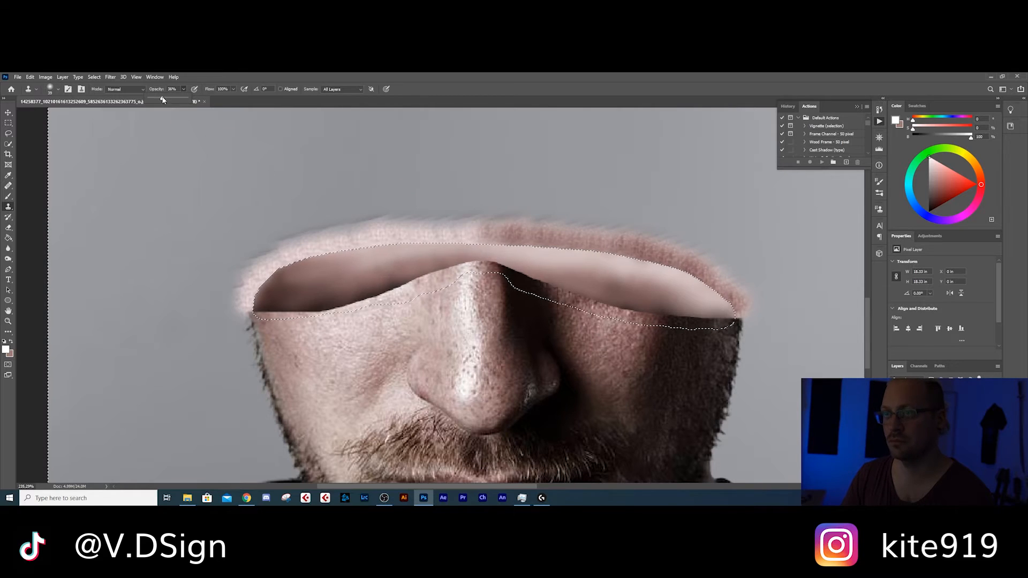
# Apply a Surface Blur to the cloned skin band, smooth it with the Mixer Brush and deselect
pyautogui.click(110, 77)
pyautogui.moveTo(134, 168)
pyautogui.click(236, 245)
pyautogui.click(740, 169)
pyautogui.press('b')
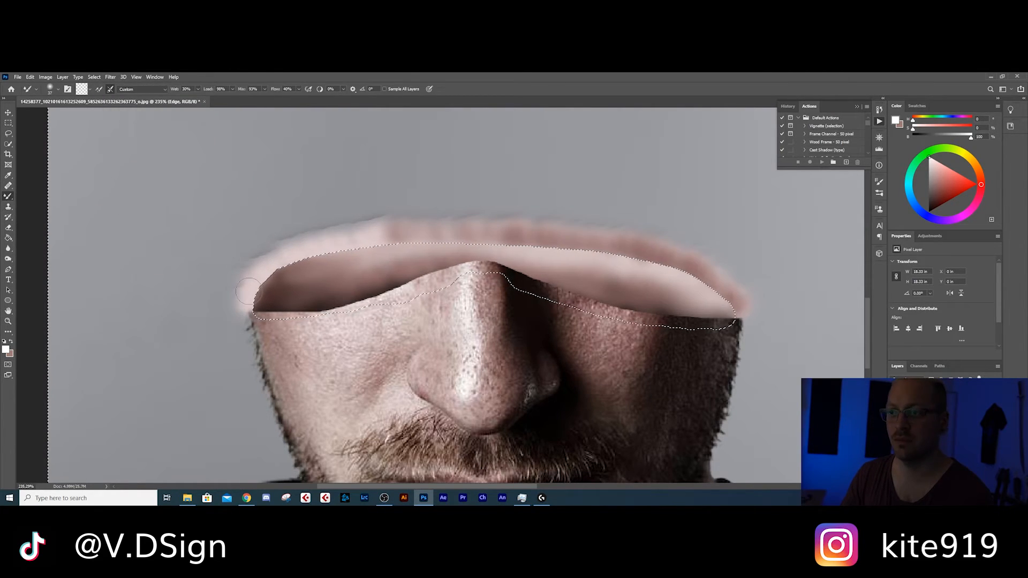
pyautogui.hotkey('ctrl', 'd')
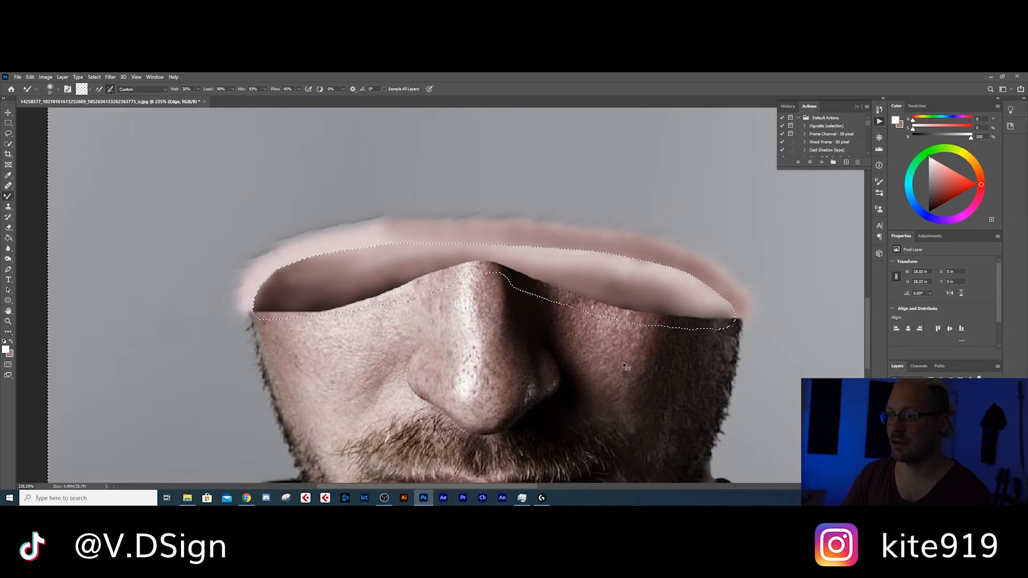
# Clip the Edge layer to the Back of head layer so the skin band forms a thin rim
pyautogui.click(9, 113)
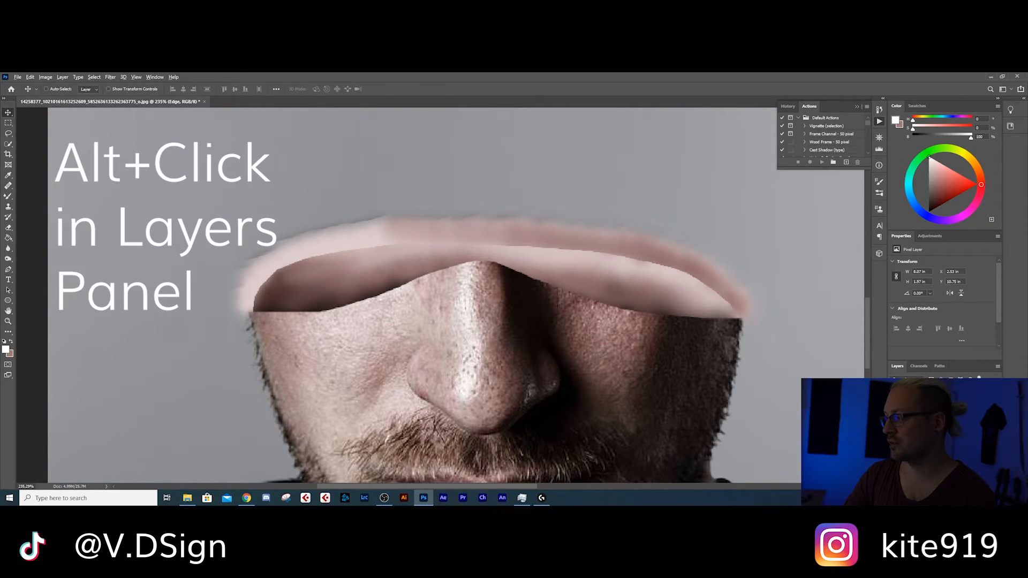
pyautogui.keyDown('alt'); pyautogui.click(931, 429); pyautogui.keyUp('alt')
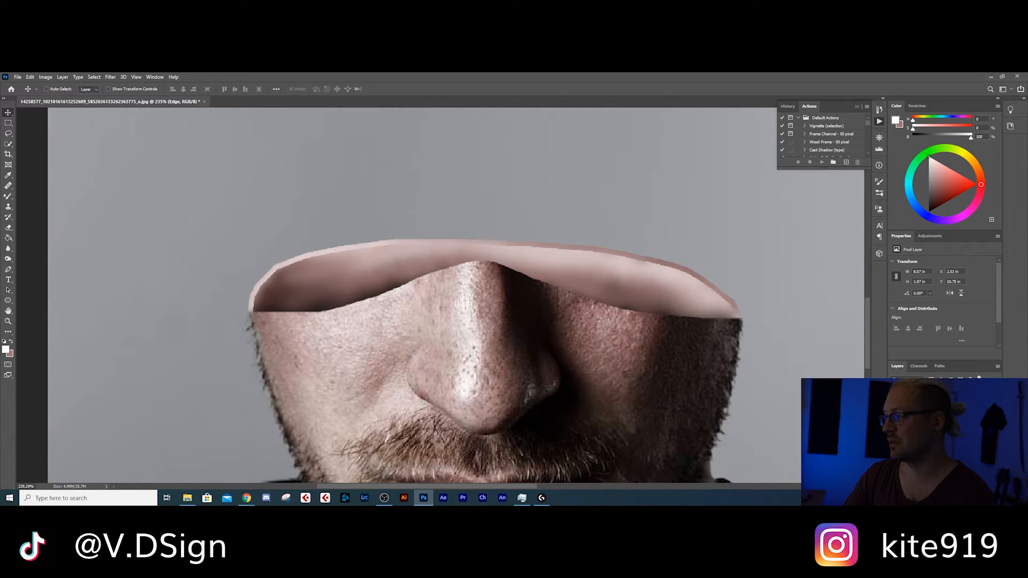
pyautogui.scroll(-9, 526, 231)
pyautogui.scroll(9, 497, 273)
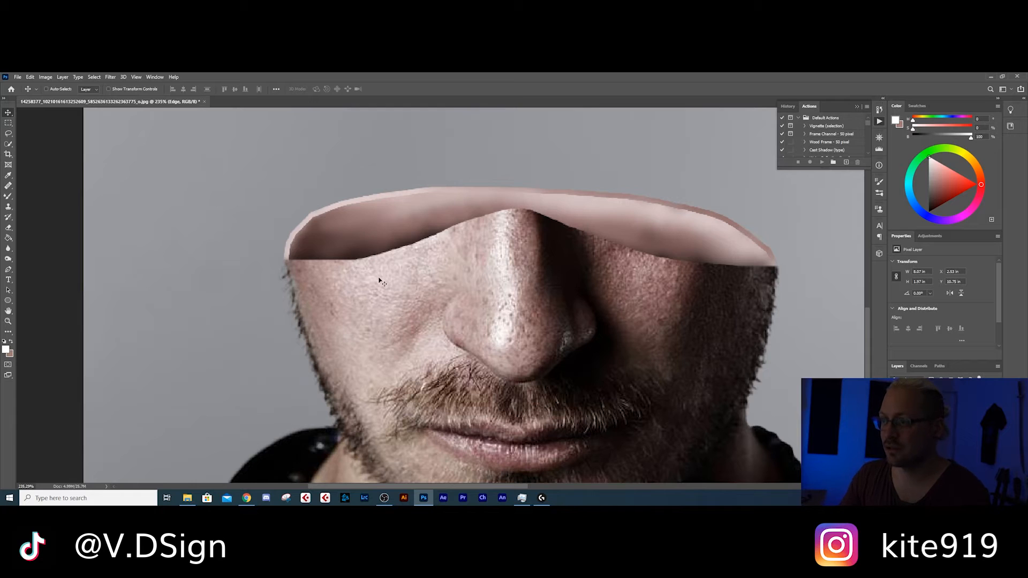
# Paint a thin skin-toned rim along the front cut edge of the face on a new layer with the Brush tool
pyautogui.scroll(4, 368, 271)
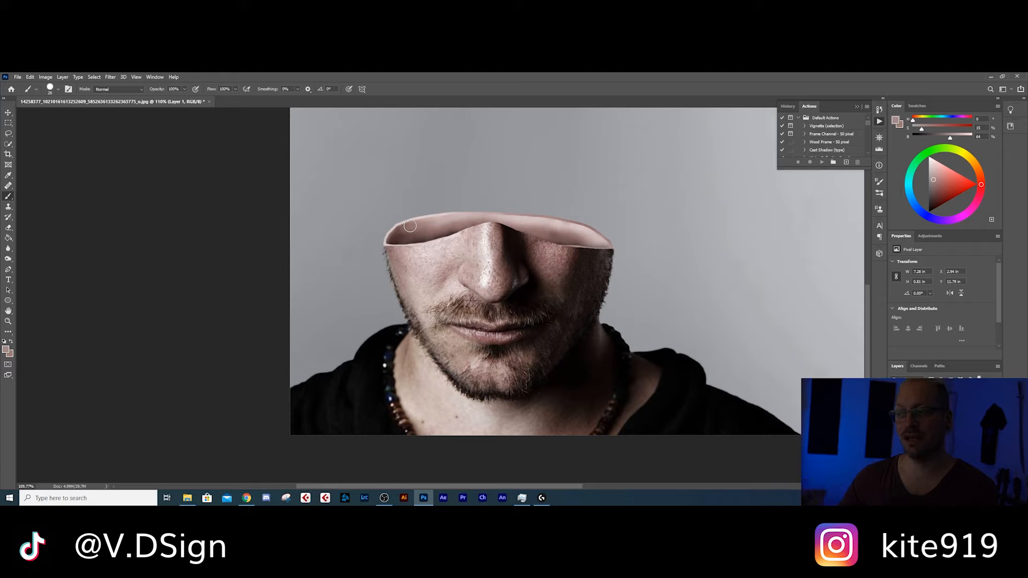
pyautogui.scroll(5, 428, 257)
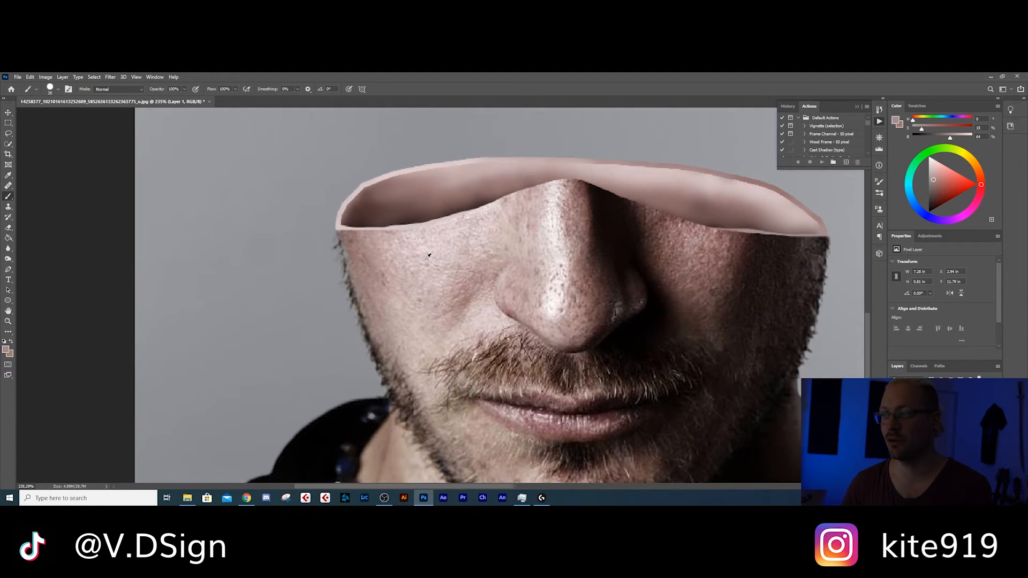
pyautogui.scroll(-4, 428, 256)
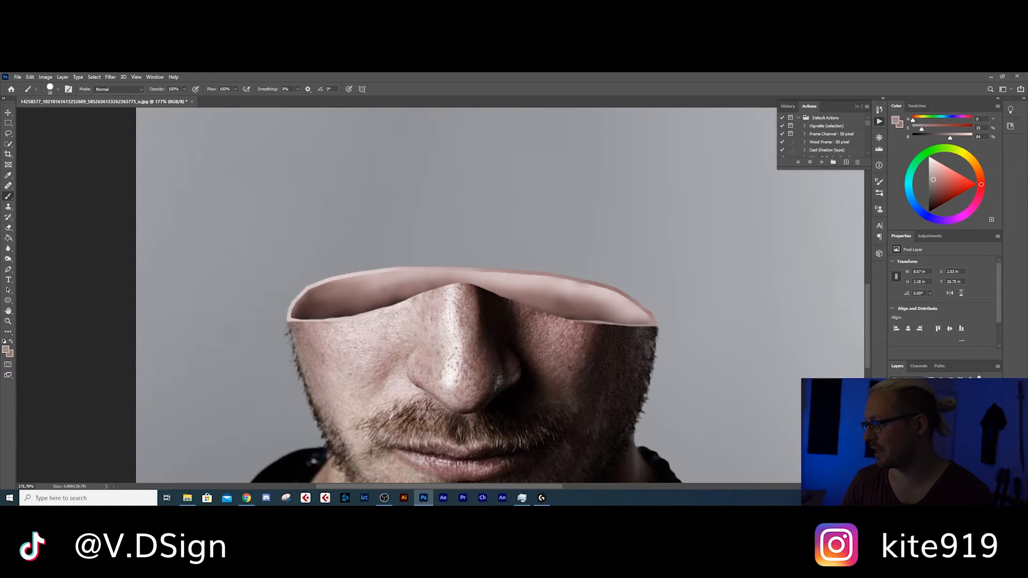
# Group the layers that form the hollow head and its rim, and add a Curves adjustment layer above the group
pyautogui.hotkey('ctrl', 'g')
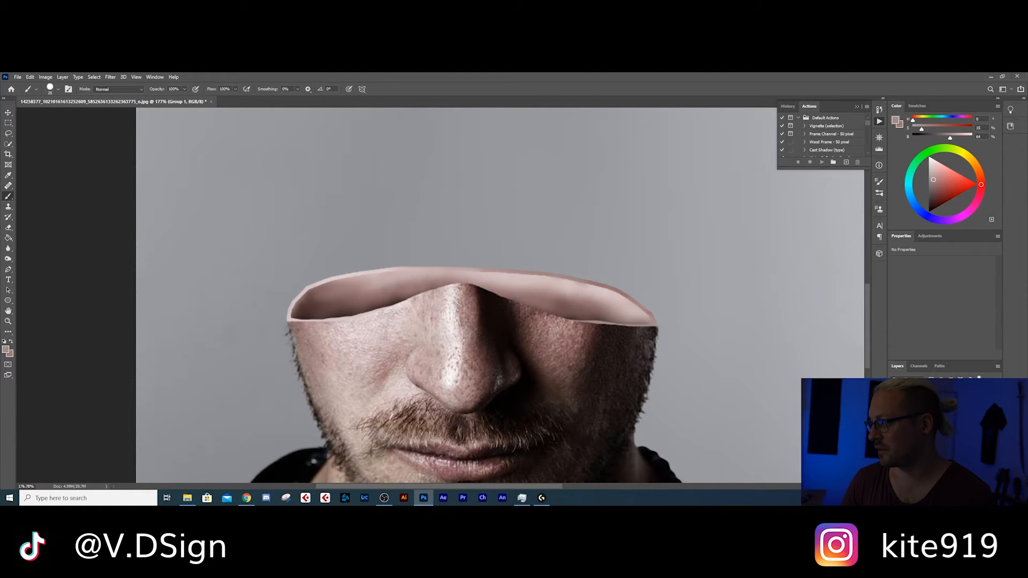
pyautogui.click(894, 411)
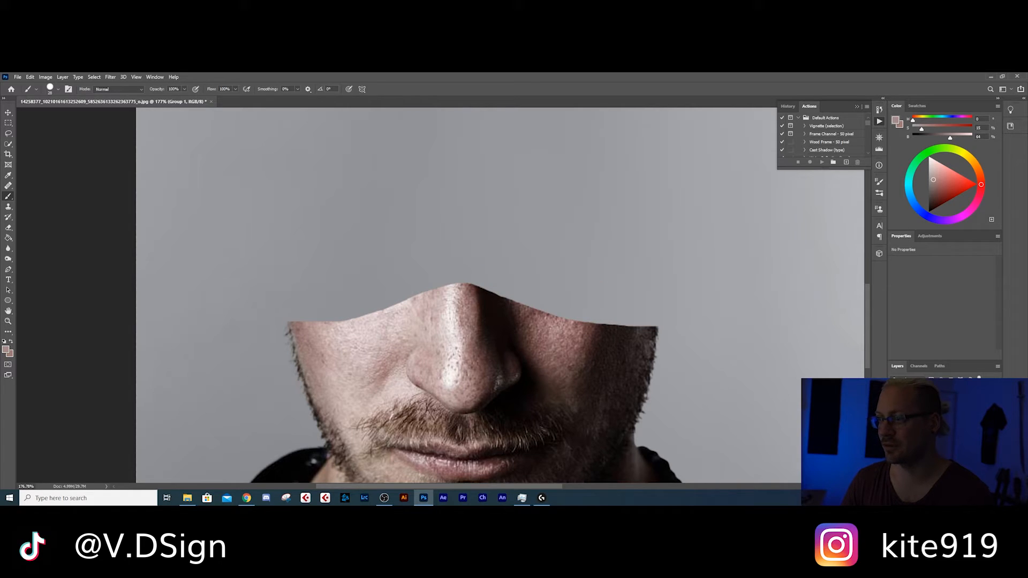
pyautogui.click(894, 410)
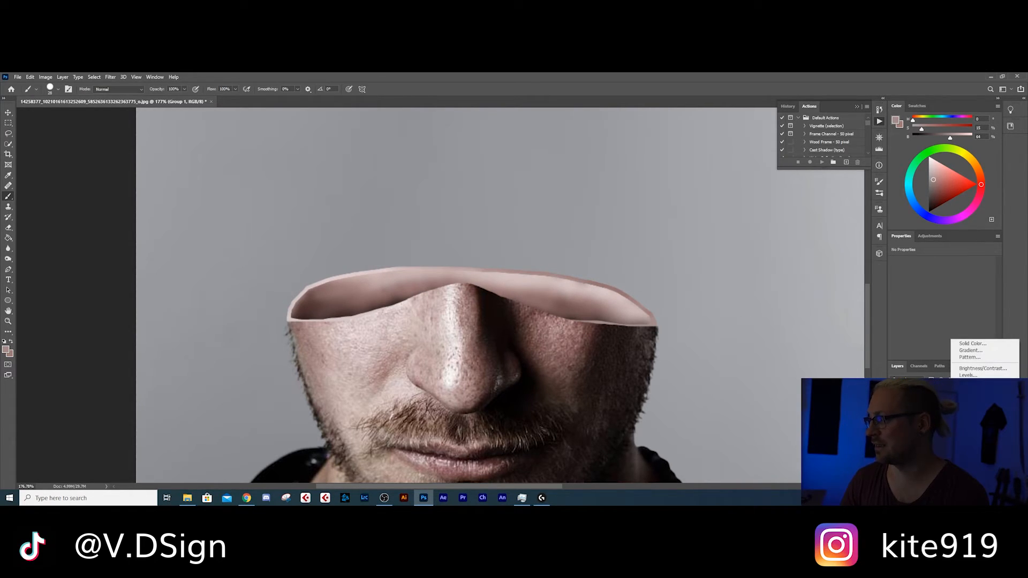
pyautogui.click(974, 382)
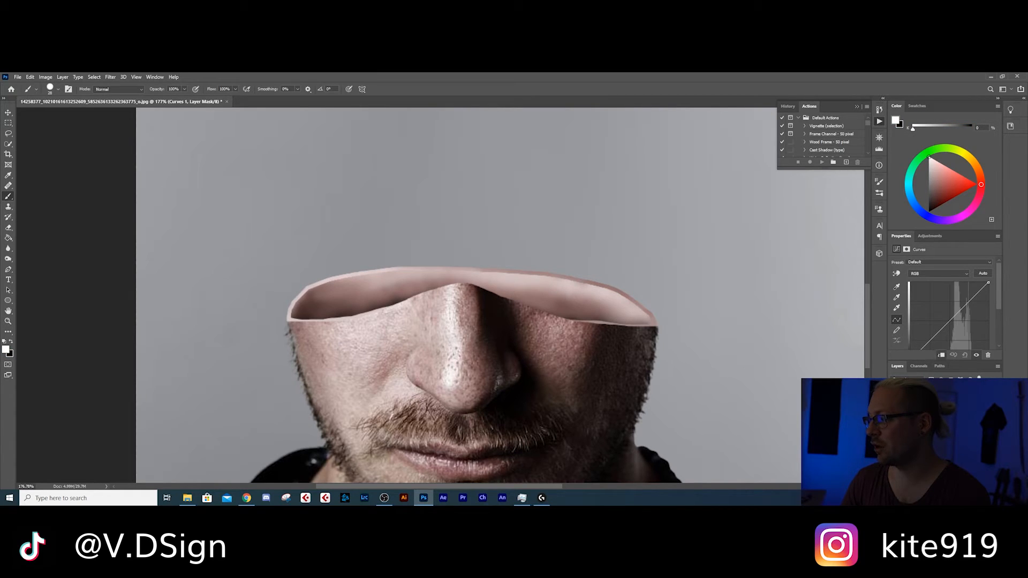
# Darken the midtones with the Curves adjustment and invert its layer mask to hide the effect
pyautogui.moveTo(949, 322); pyautogui.dragTo(950, 329)
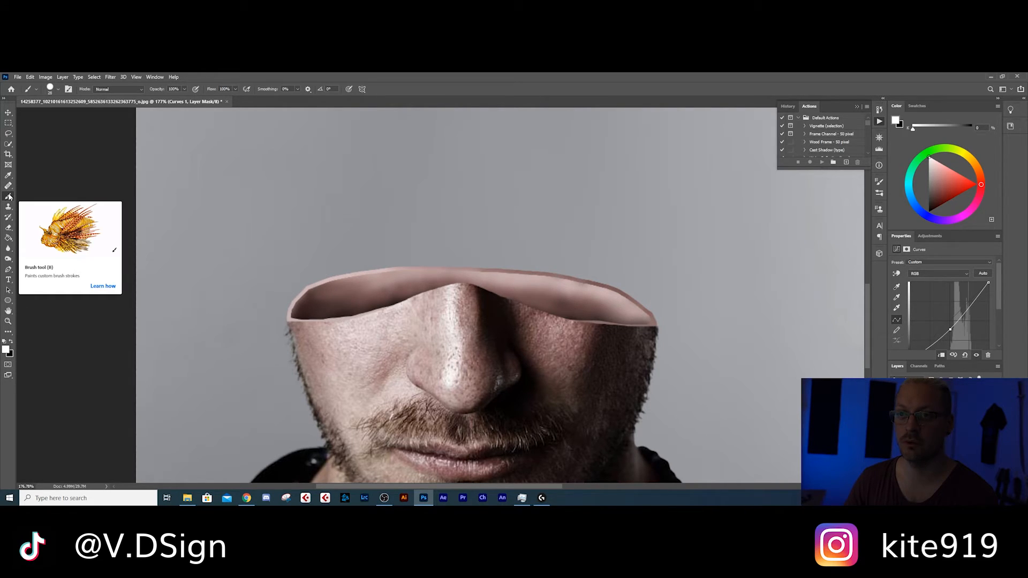
pyautogui.hotkey('ctrl', 'i')
pyautogui.click(5, 341)
# Paint on the Curves mask with a Soft Round brush to start shading the inside of the hollow head
pyautogui.rightClick(366, 330)
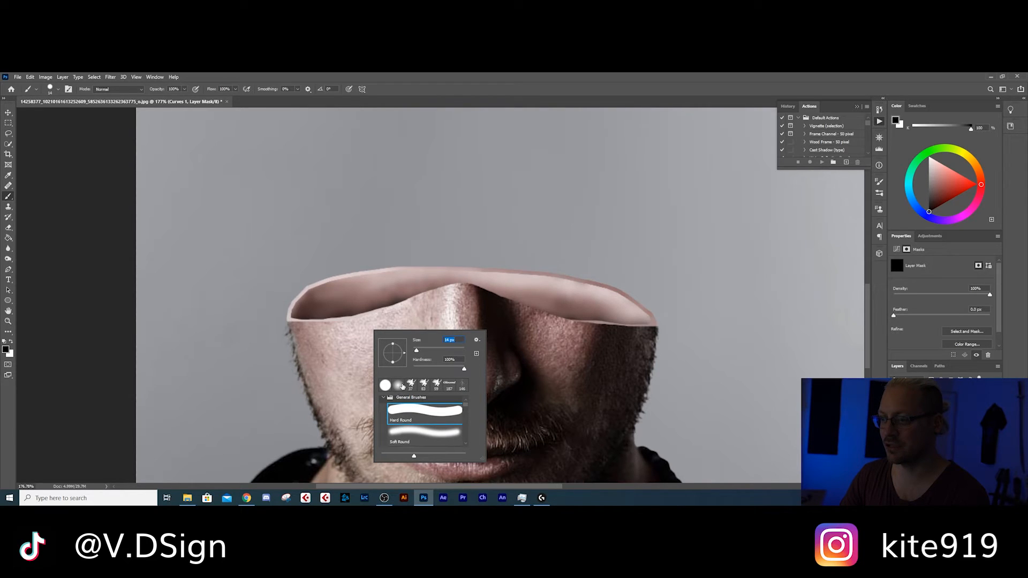
pyautogui.click(406, 440)
pyautogui.scroll(7, 313, 332)
pyautogui.moveTo(536, 322); pyautogui.dragTo(306, 325)
pyautogui.press('x')
pyautogui.moveTo(593, 315); pyautogui.dragTo(663, 319)
pyautogui.click(897, 249)
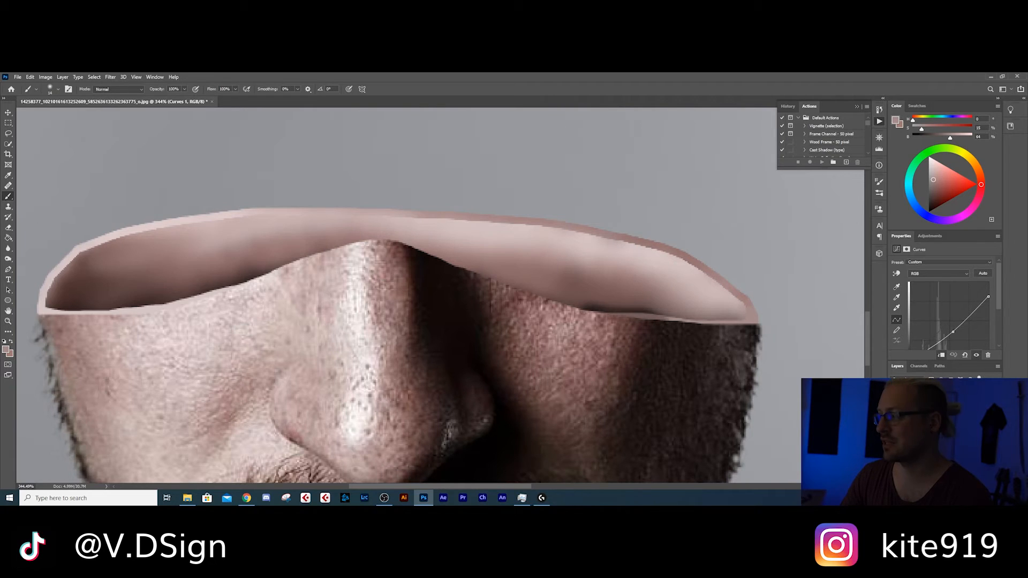
pyautogui.click(906, 249)
# Paint darker shading along the hollow's inner edges and back rim on the Curves mask, using 70% brush opacity
pyautogui.moveTo(161, 89); pyautogui.dragTo(153, 89)
pyautogui.moveTo(650, 306)
pyautogui.mouseDown()
pyautogui.moveTo(707, 312)
pyautogui.moveTo(546, 295)
pyautogui.mouseUp()
pyautogui.moveTo(80, 300); pyautogui.dragTo(59, 284)
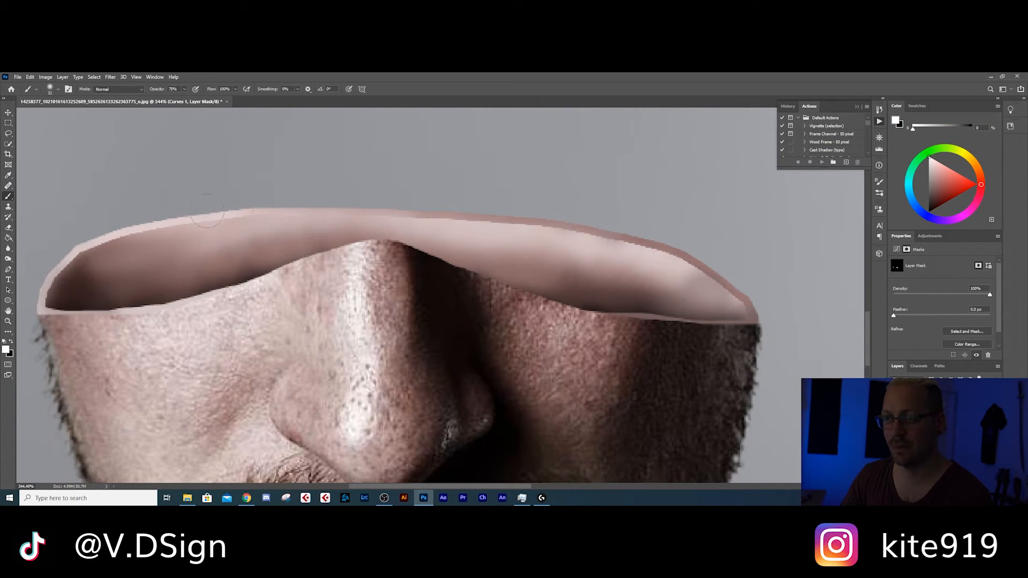
pyautogui.moveTo(246, 208); pyautogui.dragTo(463, 210)
pyautogui.scroll(-1, 530, 179)
pyautogui.moveTo(463, 257); pyautogui.dragTo(546, 281)
pyautogui.rightClick(711, 225)
pyautogui.scroll(-17, 407, 343)
pyautogui.press('v')
pyautogui.scroll(9, 394, 396)
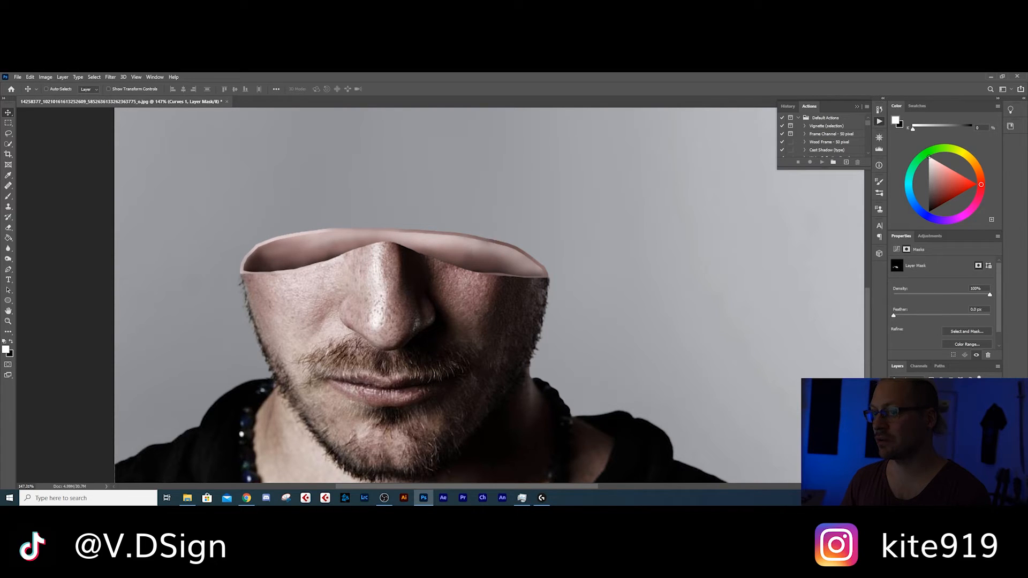
# Hide the background and stamp all visible subject layers into one new merged layer
pyautogui.click(932, 445)
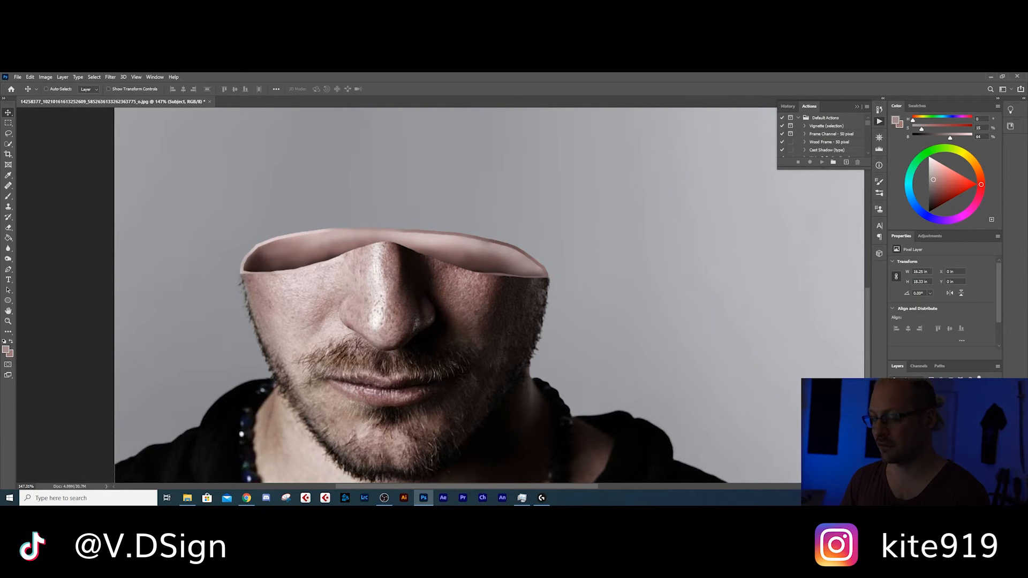
pyautogui.click(894, 471)
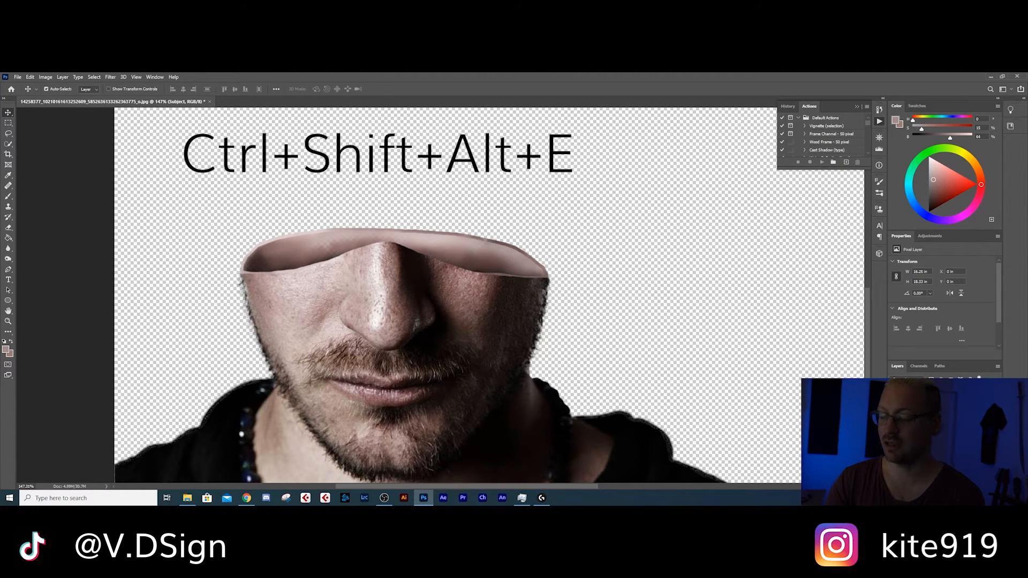
pyautogui.hotkey('ctrl', 'shift', 'alt', 'e')
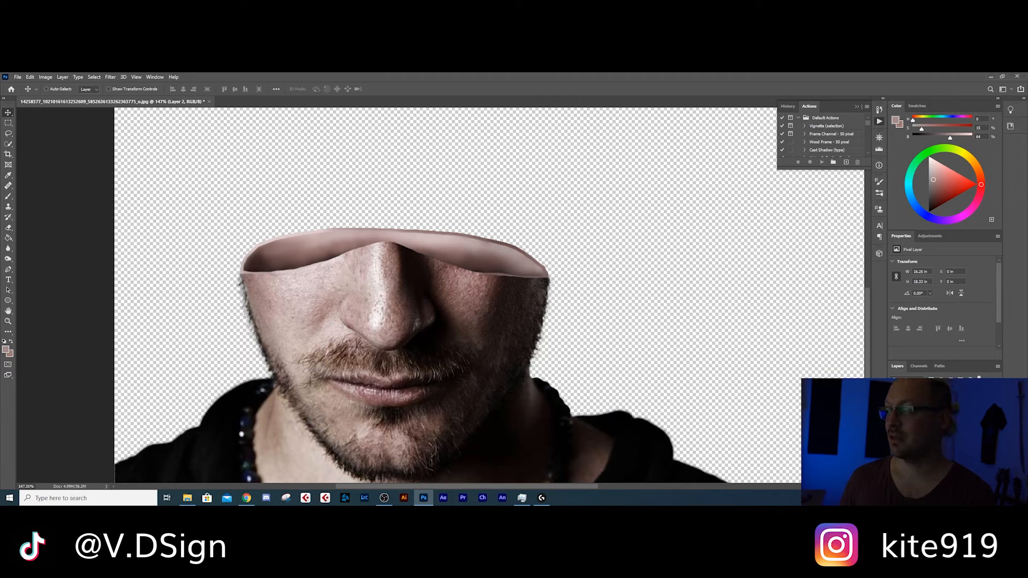
# Group the original subject layers beneath the merged copy, hide that group and show the background again
pyautogui.click(934, 434)
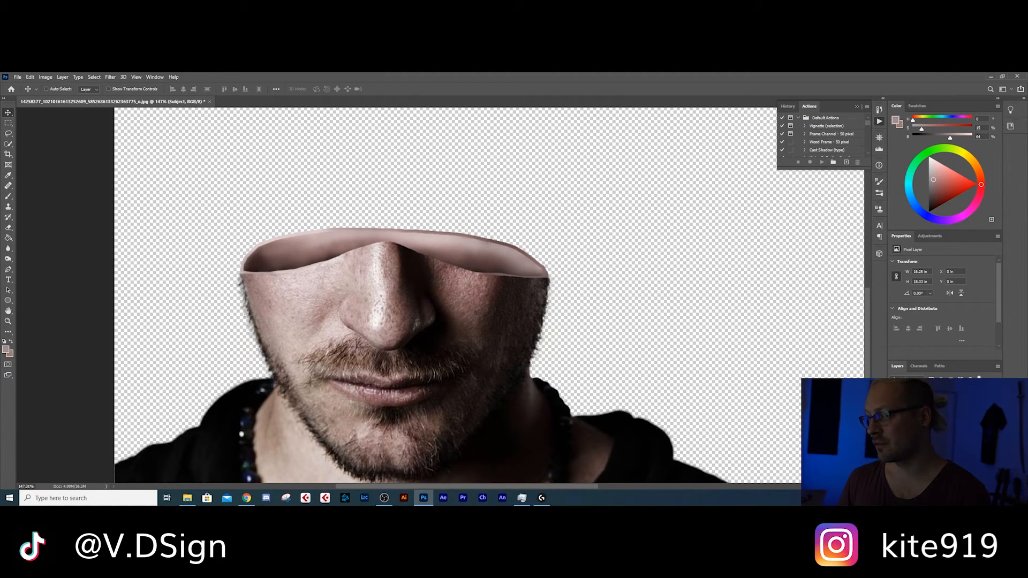
pyautogui.keyDown('shift'); pyautogui.click(934, 418); pyautogui.keyUp('shift')
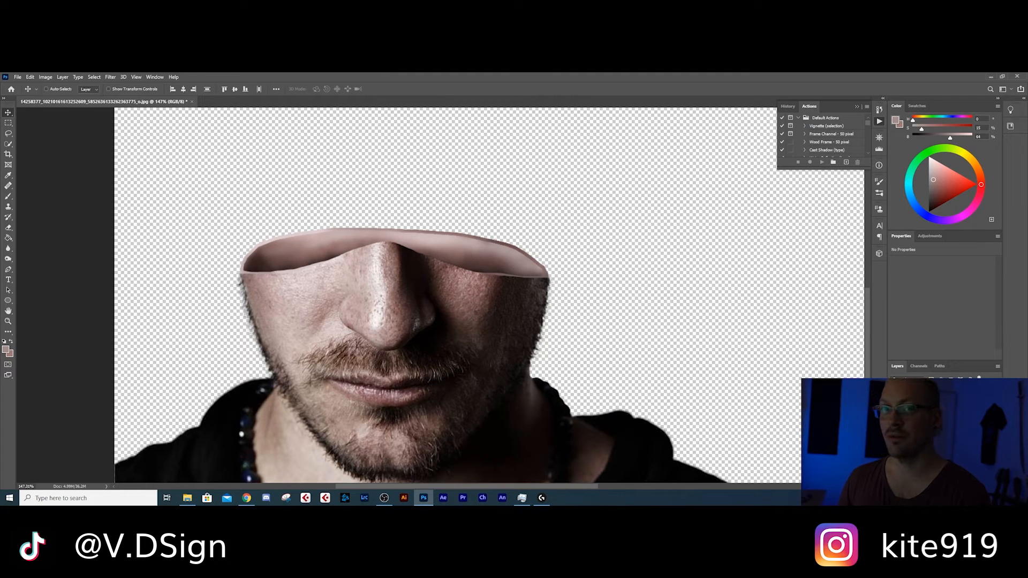
pyautogui.hotkey('ctrl', 'g')
pyautogui.click(894, 429)
pyautogui.click(893, 411)
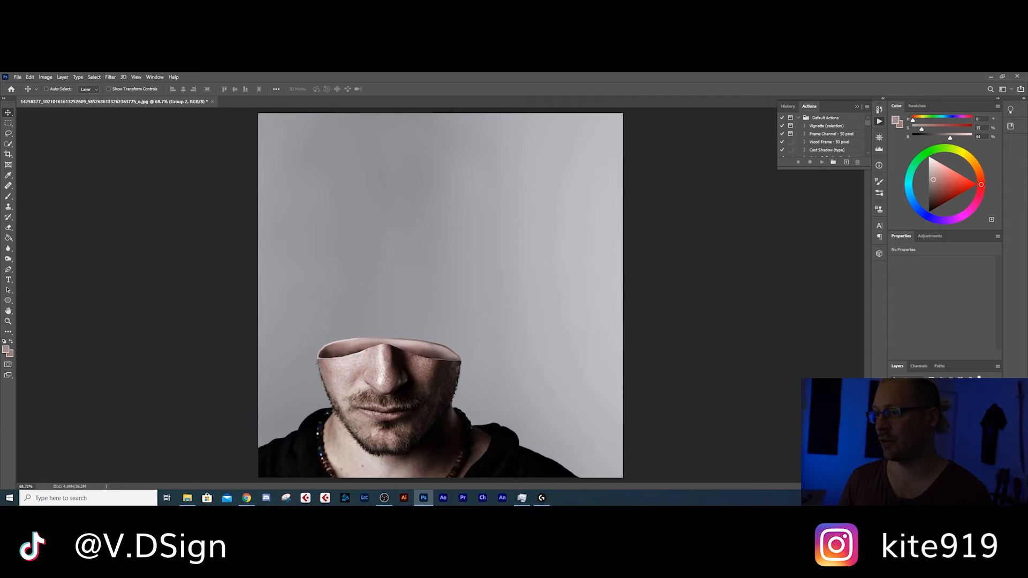
pyautogui.click(893, 411)
pyautogui.click(894, 411)
pyautogui.click(893, 411)
pyautogui.click(893, 411)
# Move the Merged Subject layer sideways by about 2.08 in to center the man on the canvas
pyautogui.click(934, 428)
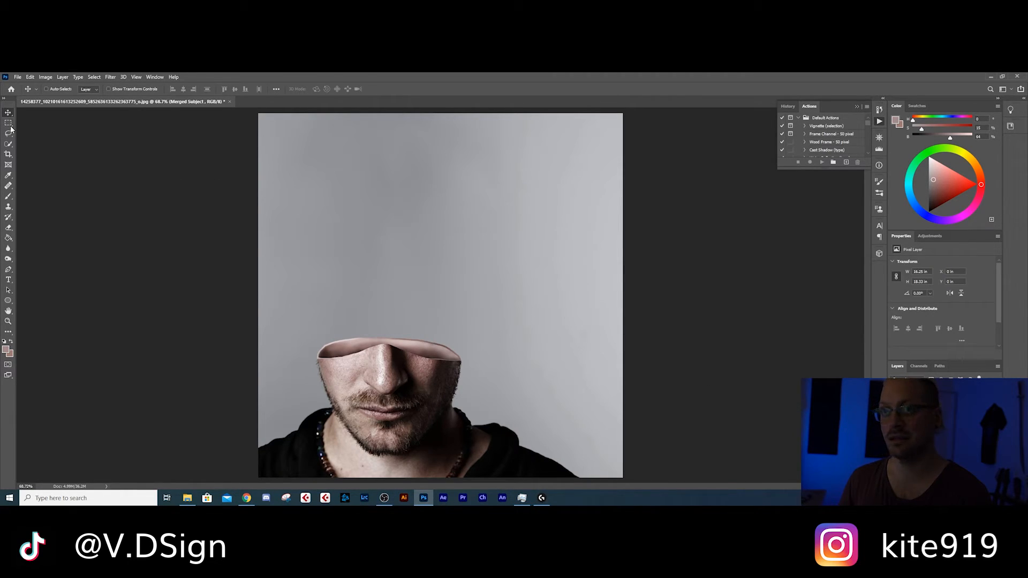
pyautogui.moveTo(441, 435); pyautogui.dragTo(476, 281)
pyautogui.scroll(3, 471, 420)
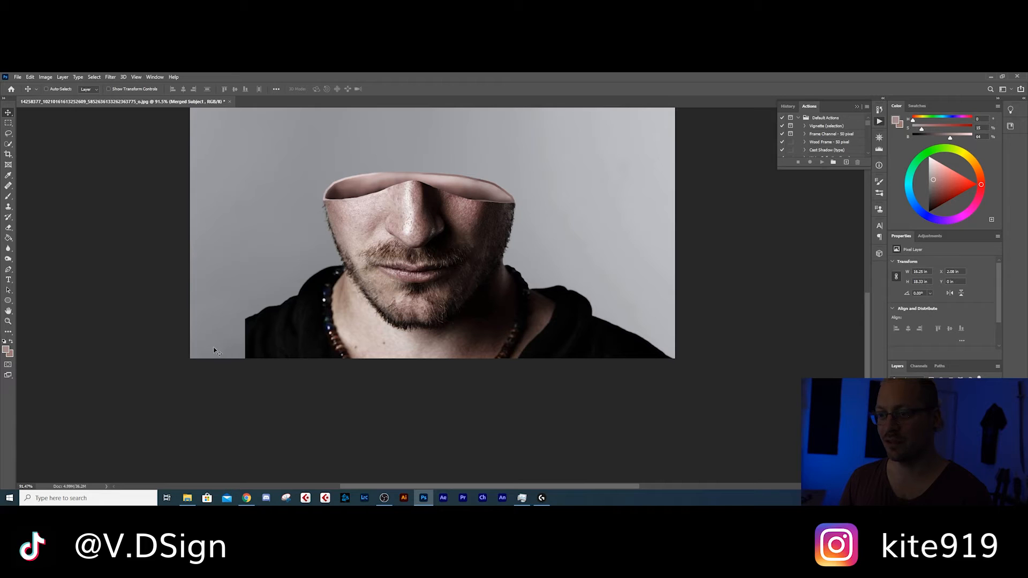
# Add a new layer and configure the Clone Stamp with a 120 px soft brush, 100% opacity and Current Layer sampling
pyautogui.hotkey('ctrl', 'shift', 'alt', 'n')
pyautogui.press('s')
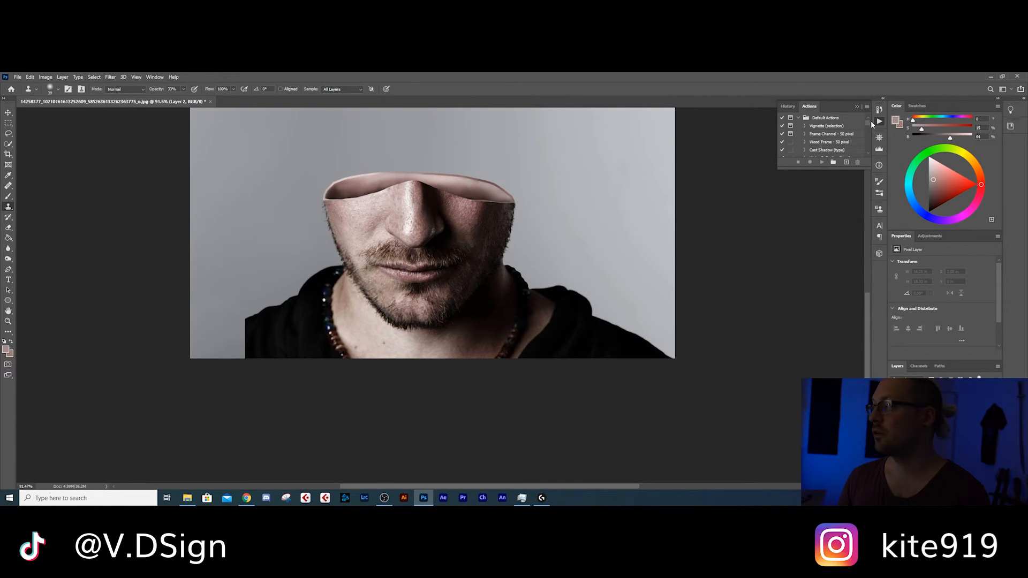
pyautogui.click(879, 210)
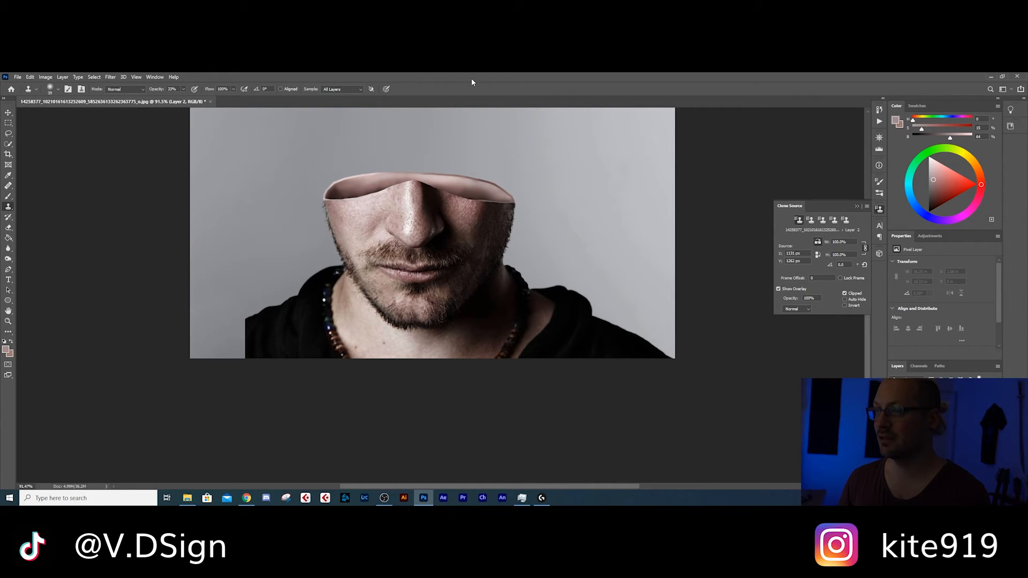
pyautogui.rightClick(267, 320)
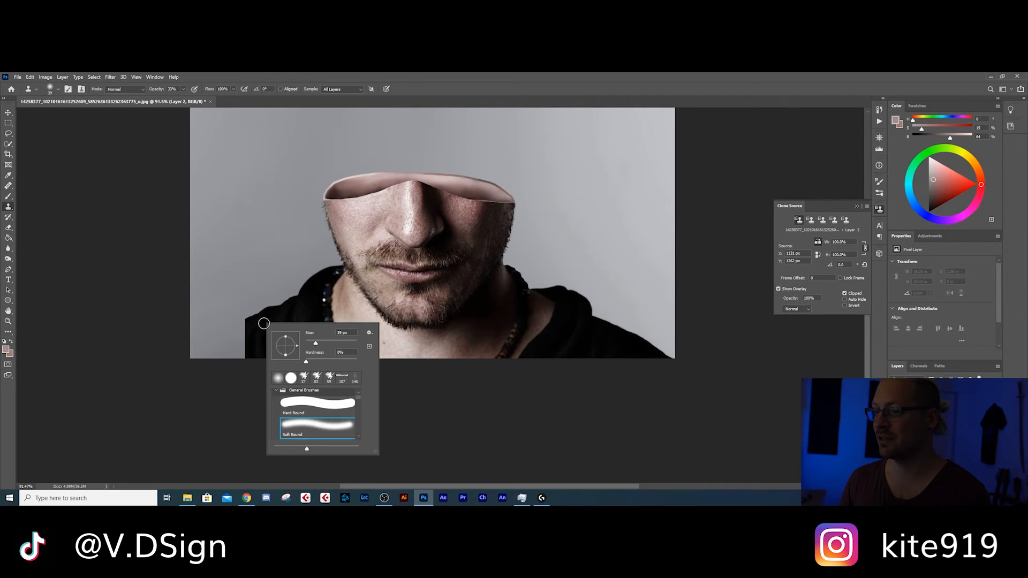
pyautogui.click(332, 342)
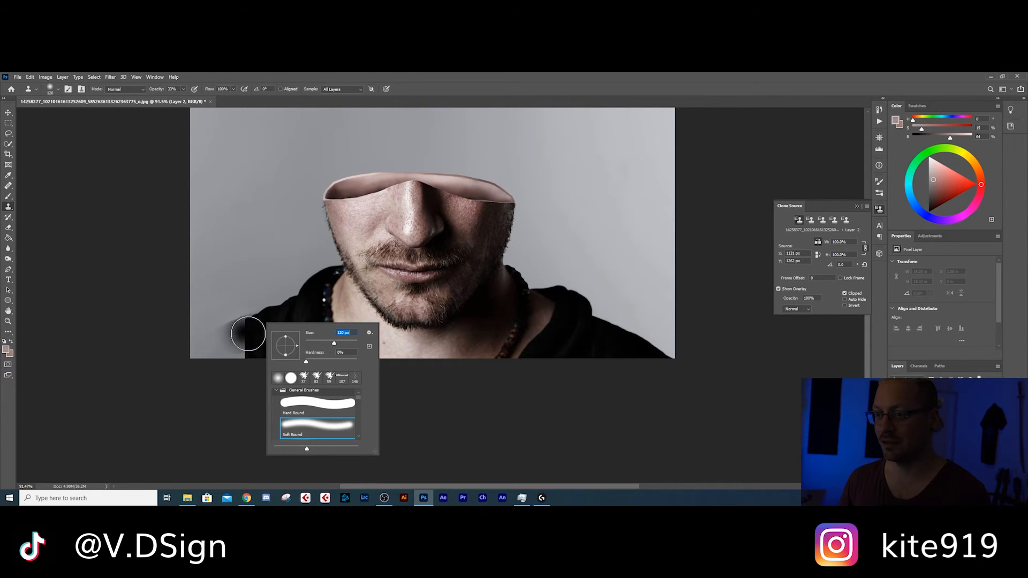
pyautogui.click(247, 335)
pyautogui.press('0')
pyautogui.click(341, 89)
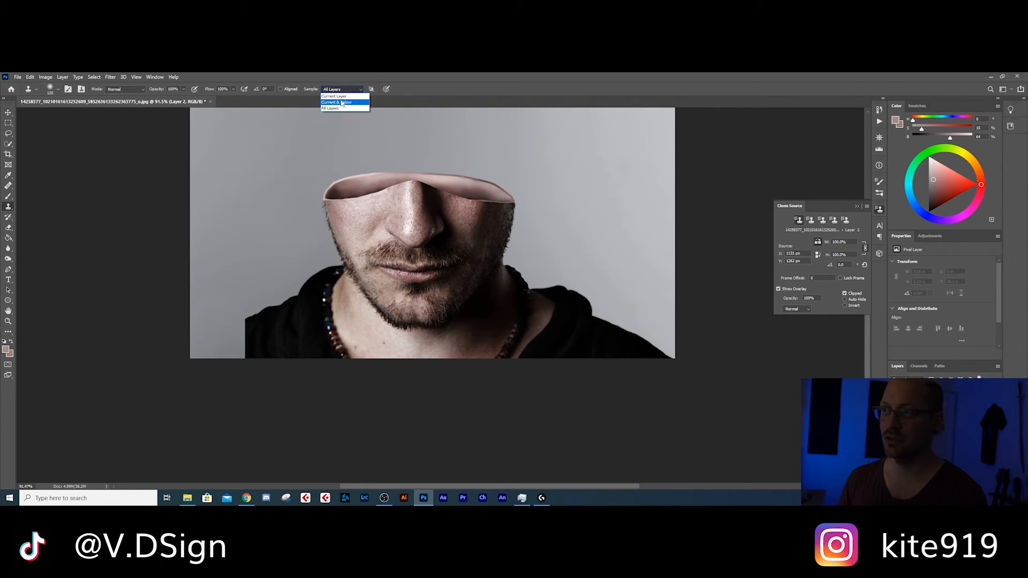
pyautogui.click(340, 96)
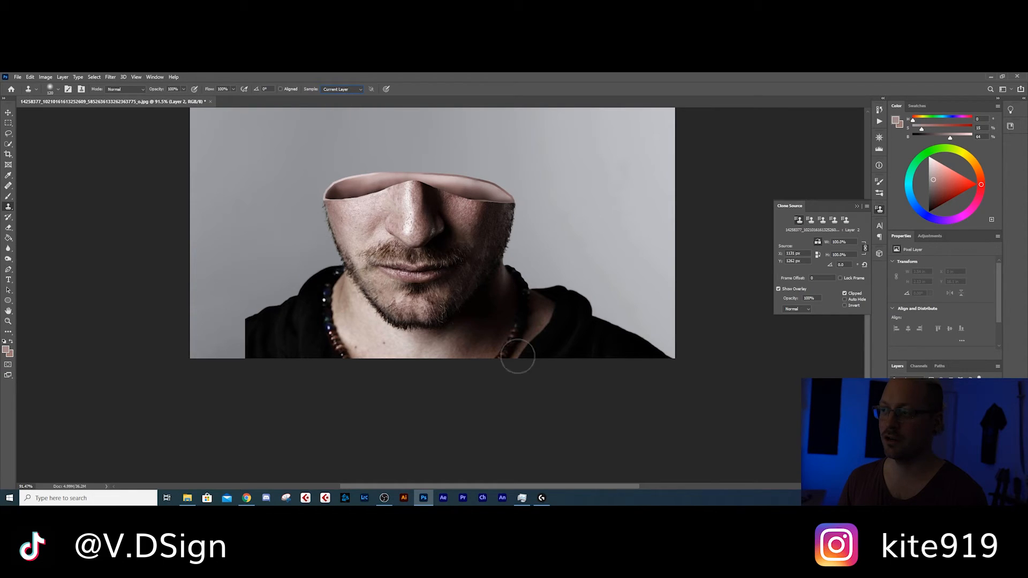
# Clone the intact shoulder as a mirrored copy over the cut-off shoulder on the other side
pyautogui.keyDown('alt'); pyautogui.click(630, 339); pyautogui.keyUp('alt')
pyautogui.moveTo(252, 321)
pyautogui.mouseDown()
pyautogui.moveTo(236, 328)
pyautogui.moveTo(239, 344)
pyautogui.moveTo(199, 364)
pyautogui.mouseUp()
pyautogui.press('v')
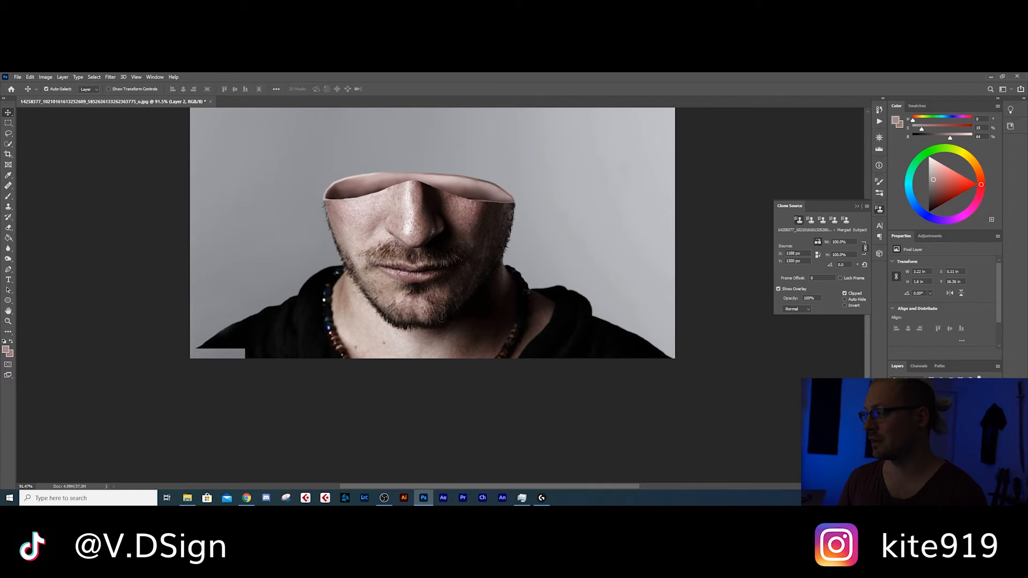
# Transform the cloned shoulder piece to fill the gap at the canvas's lower edge, and deselect
pyautogui.hotkey('ctrl', 't')
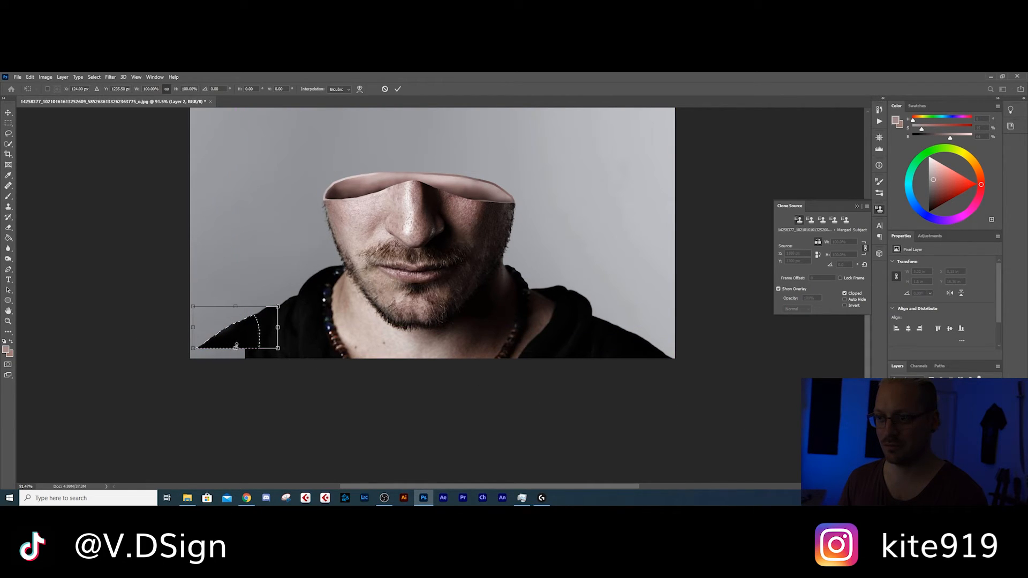
pyautogui.moveTo(235, 349)
pyautogui.mouseDown()
pyautogui.moveTo(234, 359)
pyautogui.moveTo(237, 333)
pyautogui.mouseUp()
pyautogui.press('Return')
pyautogui.hotkey('ctrl', 'd')
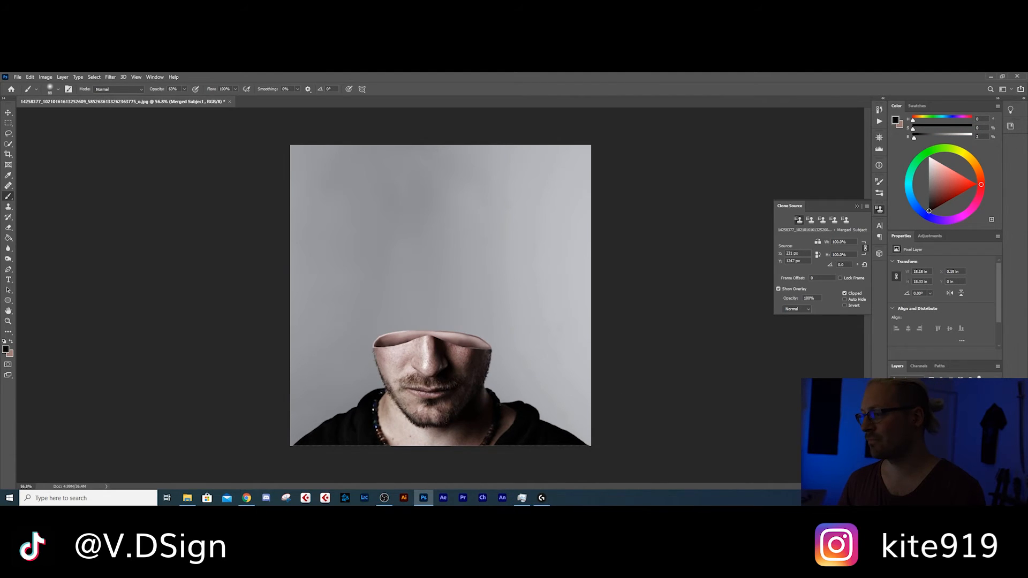
# Toggle the Merged Subject layer's visibility to compare the image with and without it
pyautogui.hotkey('ctrl', ',')
pyautogui.hotkey('ctrl', ',')
pyautogui.hotkey('ctrl', ',')
pyautogui.hotkey('ctrl', ',')
# Set up the Blur tool with a small Soft Round brush and 14% strength for the head's rim
pyautogui.press('r')
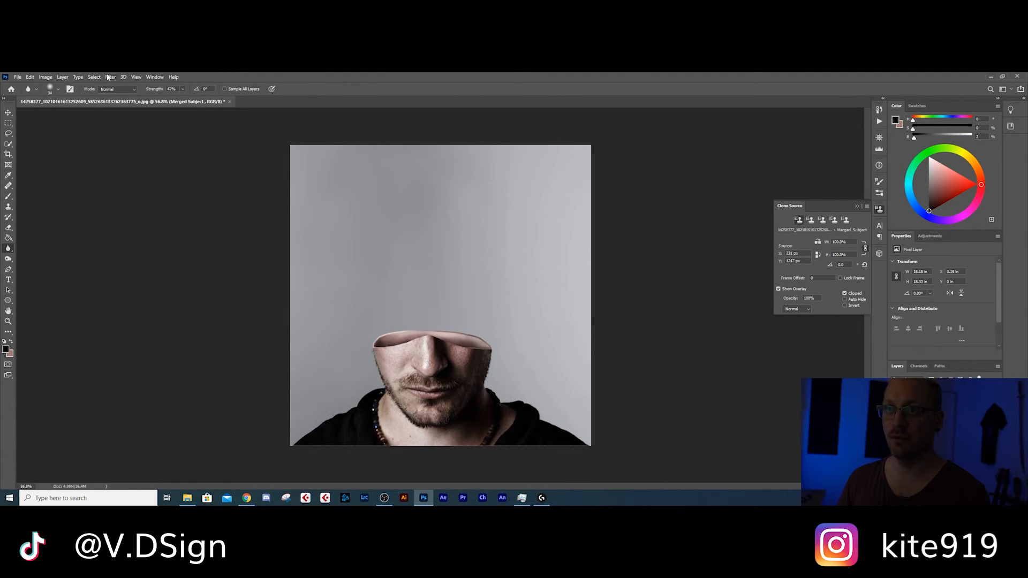
pyautogui.scroll(14, 425, 350)
pyautogui.moveTo(351, 356); pyautogui.dragTo(454, 307)
pyautogui.rightClick(453, 307)
pyautogui.click(507, 327)
pyautogui.moveTo(502, 328); pyautogui.dragTo(498, 328)
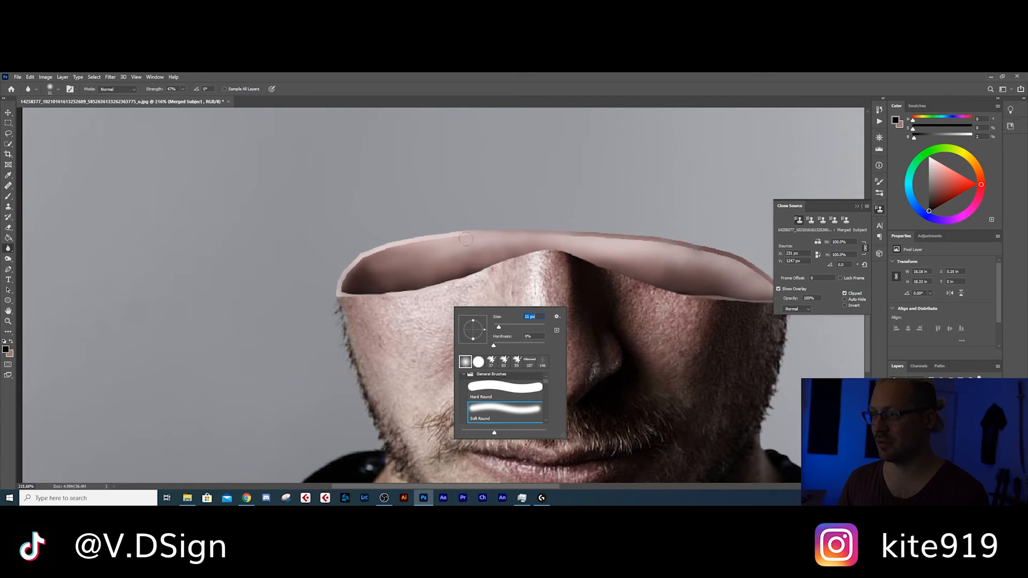
pyautogui.click(439, 93)
pyautogui.scroll(5, 352, 335)
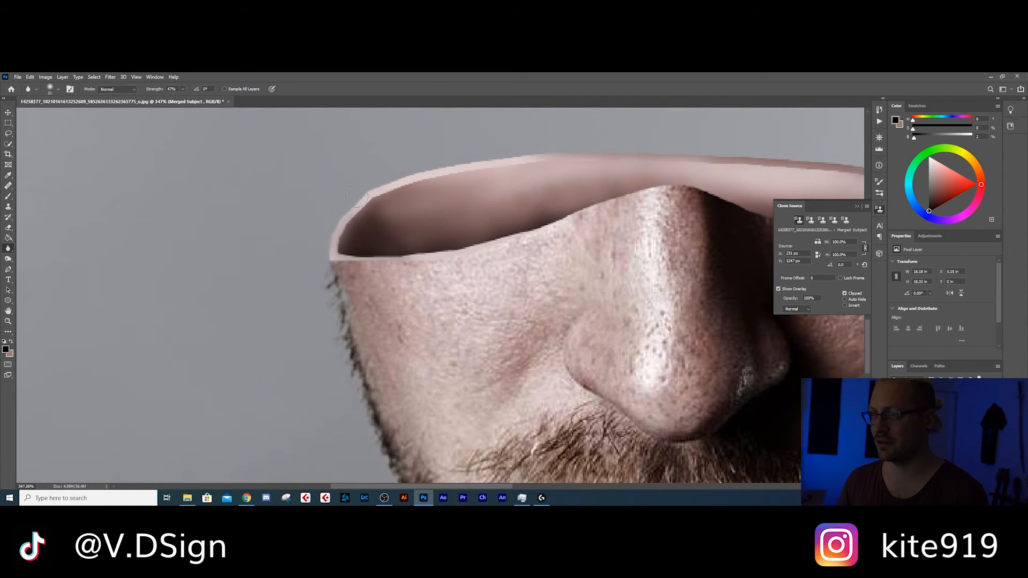
pyautogui.click(183, 89)
pyautogui.moveTo(183, 99); pyautogui.dragTo(175, 101)
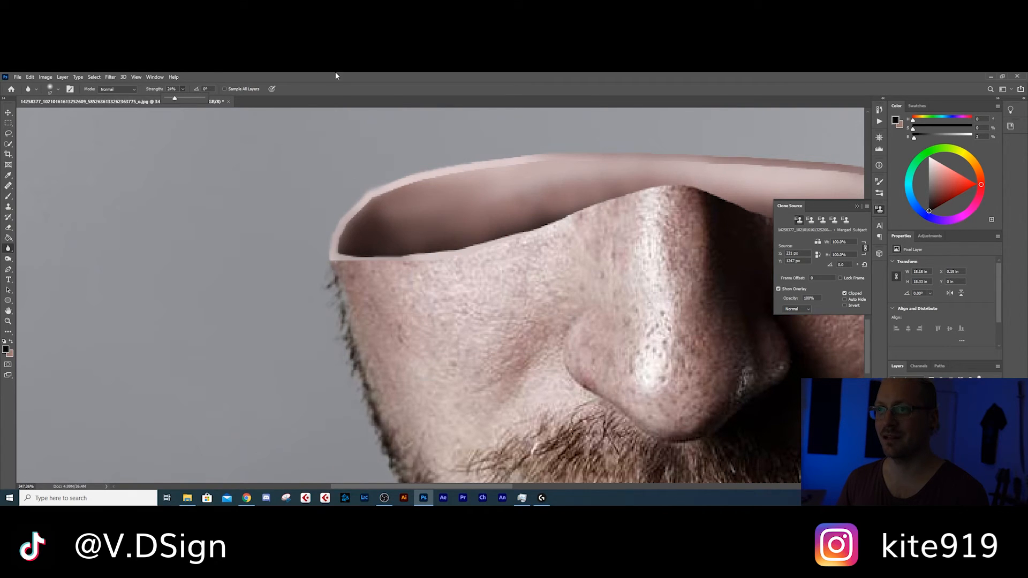
pyautogui.click(367, 166)
# Blur the hard edges of the rim around the hollow head on the Merged Subject layer
pyautogui.moveTo(337, 247); pyautogui.dragTo(374, 199)
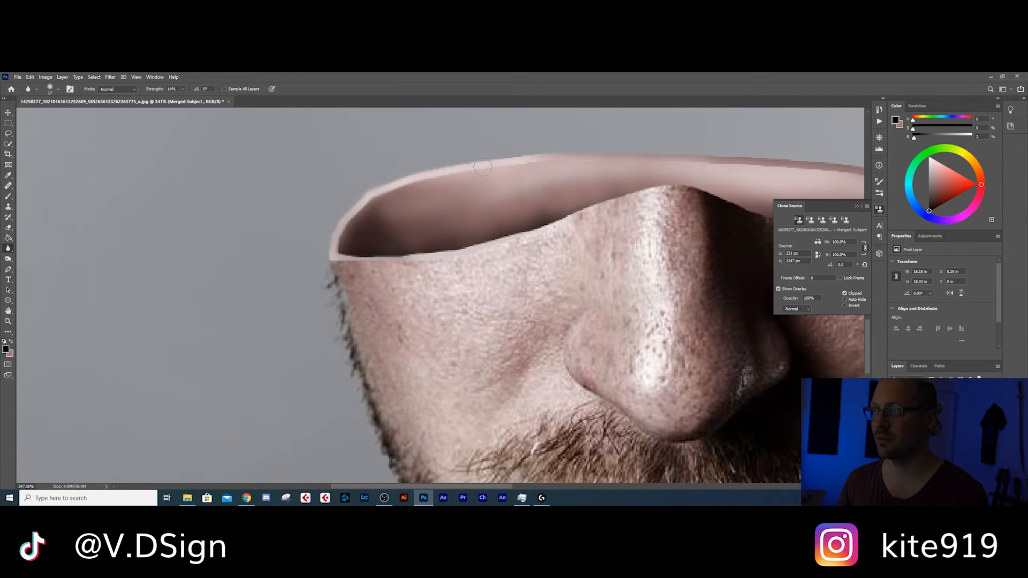
pyautogui.moveTo(352, 246)
pyautogui.mouseDown()
pyautogui.moveTo(401, 250)
pyautogui.moveTo(350, 258)
pyautogui.moveTo(372, 252)
pyautogui.mouseUp()
pyautogui.hscroll(5, 735, 278)
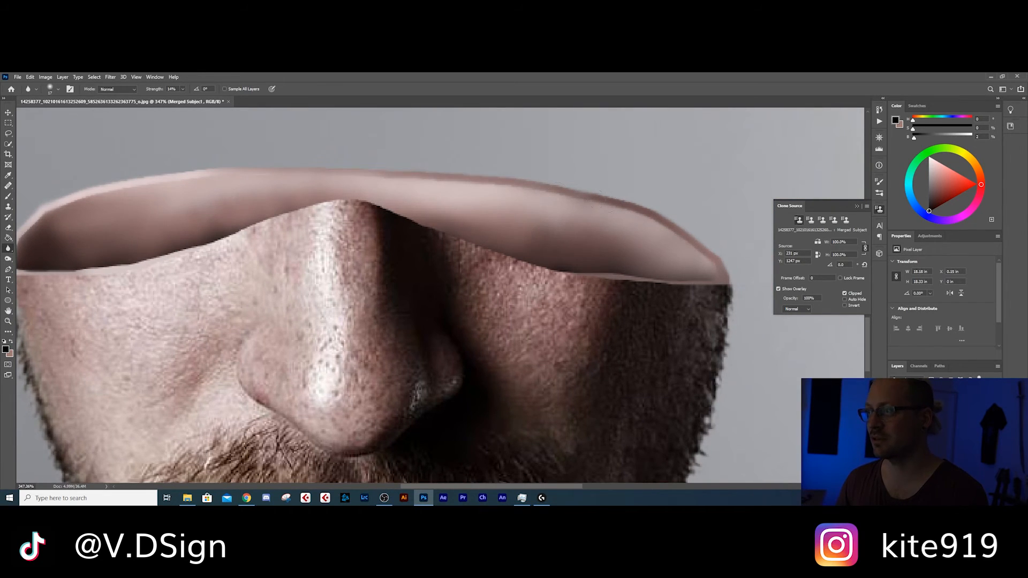
pyautogui.scroll(-3, 596, 229)
pyautogui.scroll(2, 429, 228)
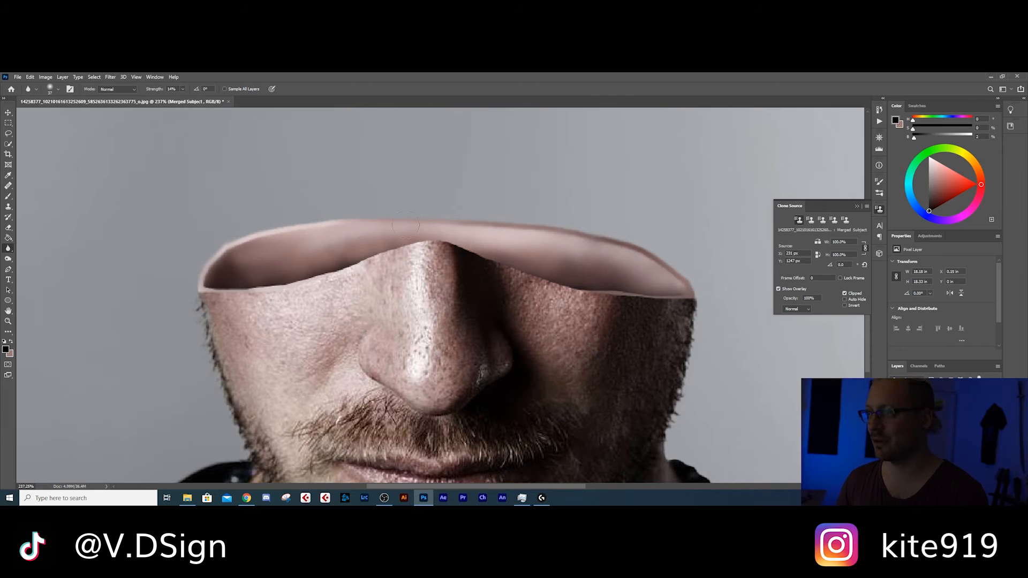
pyautogui.scroll(-5, 688, 260)
pyautogui.scroll(5, 298, 235)
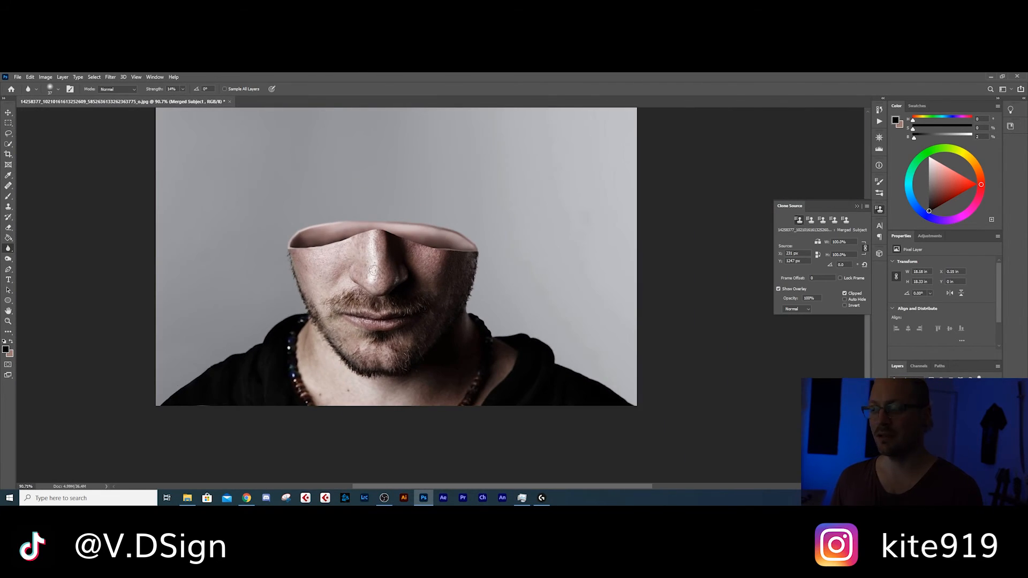
pyautogui.scroll(-6, 551, 246)
# Add a Gradient fill layer above the Merged Subject layer
pyautogui.press('v')
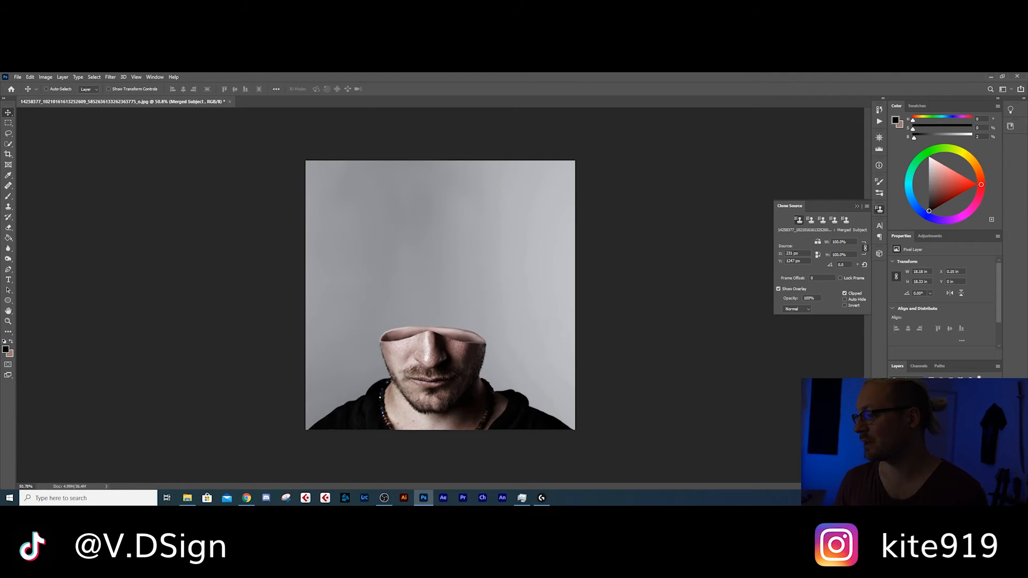
pyautogui.click(949, 486)
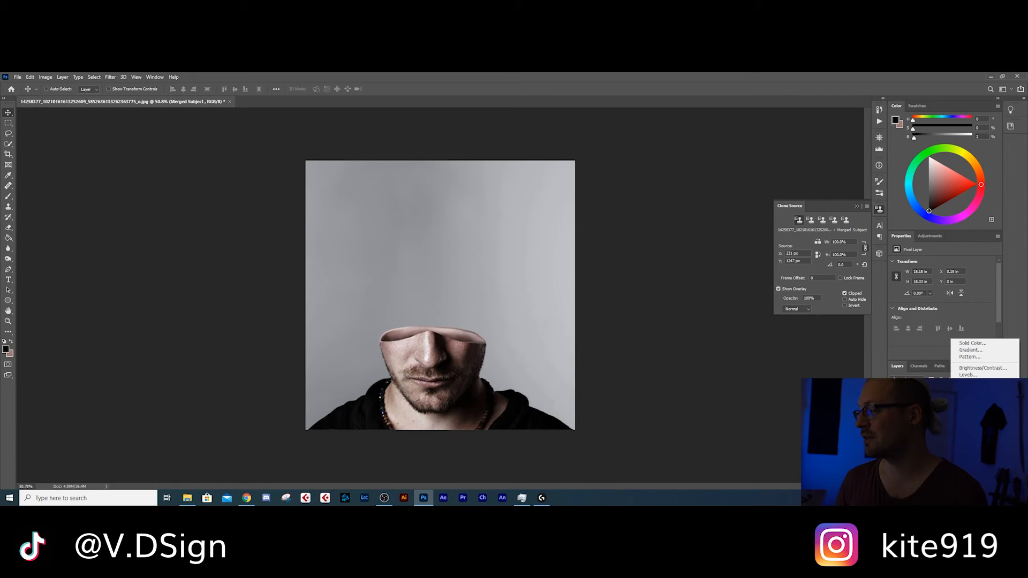
pyautogui.click(971, 354)
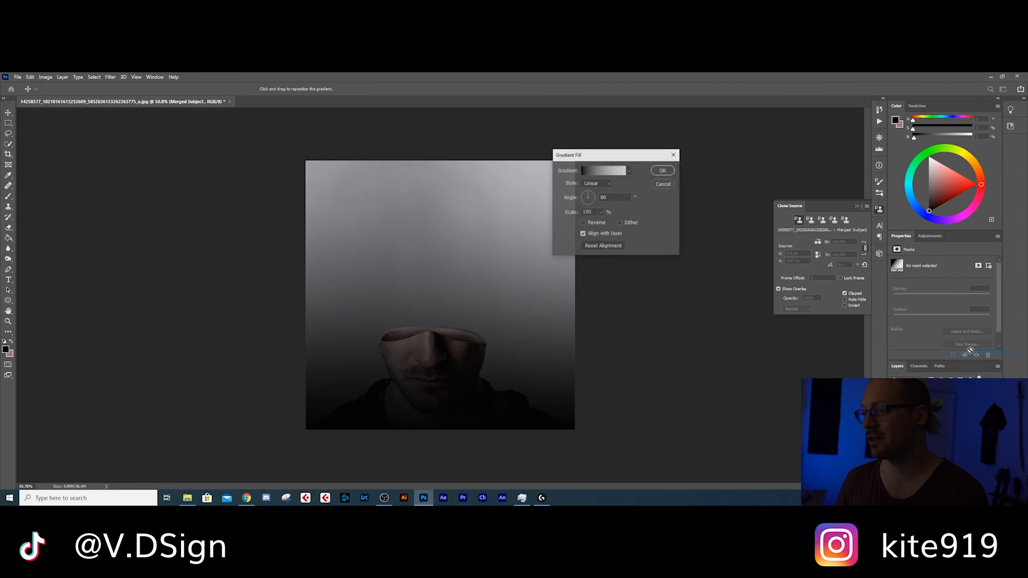
# Set the gradient fill's opaque colour stop to light blue (4cb3c5) and apply the gradient
pyautogui.click(585, 170)
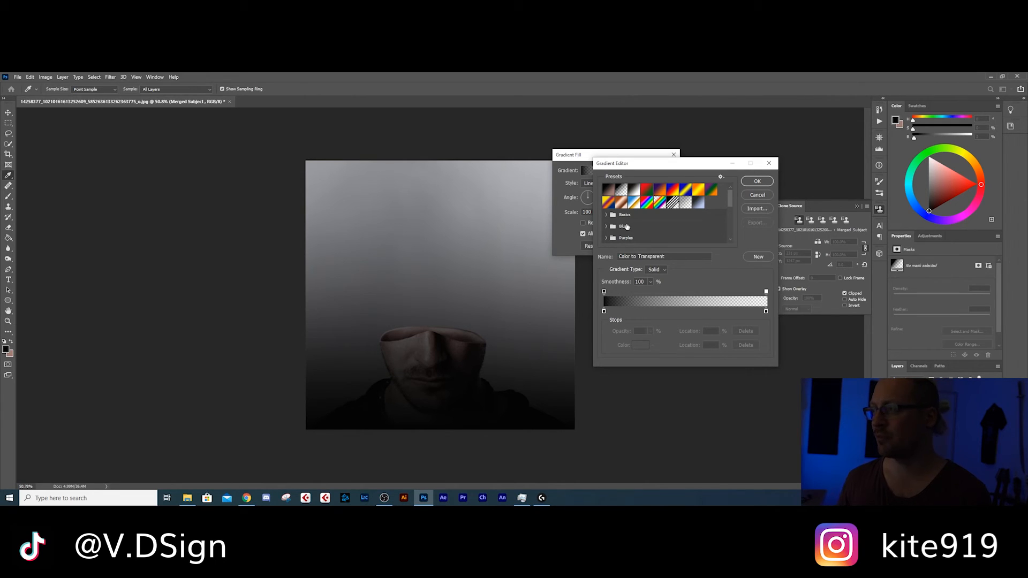
pyautogui.click(604, 312)
pyautogui.click(637, 345)
pyautogui.moveTo(735, 221); pyautogui.dragTo(733, 205)
pyautogui.click(663, 194)
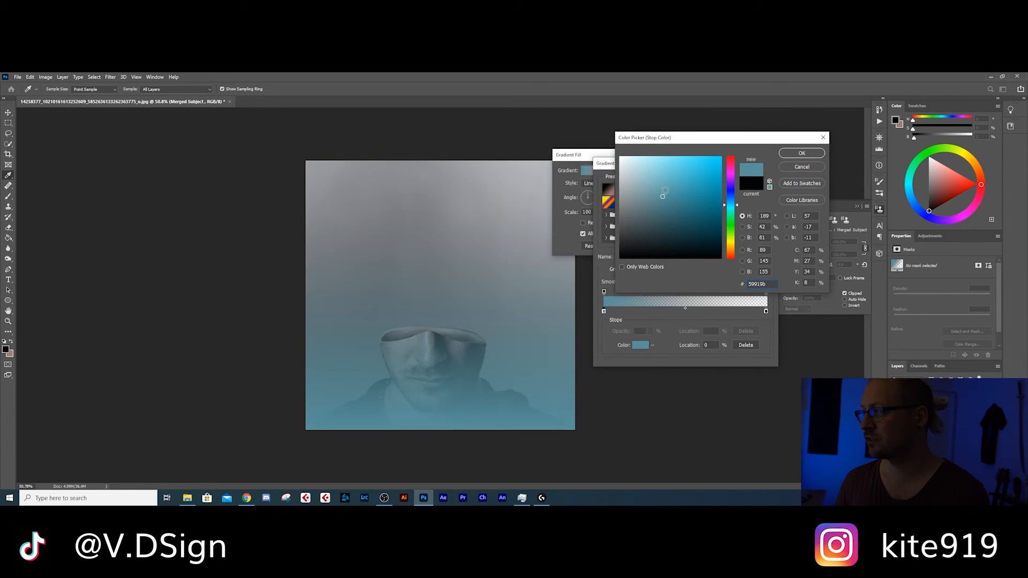
pyautogui.click(683, 182)
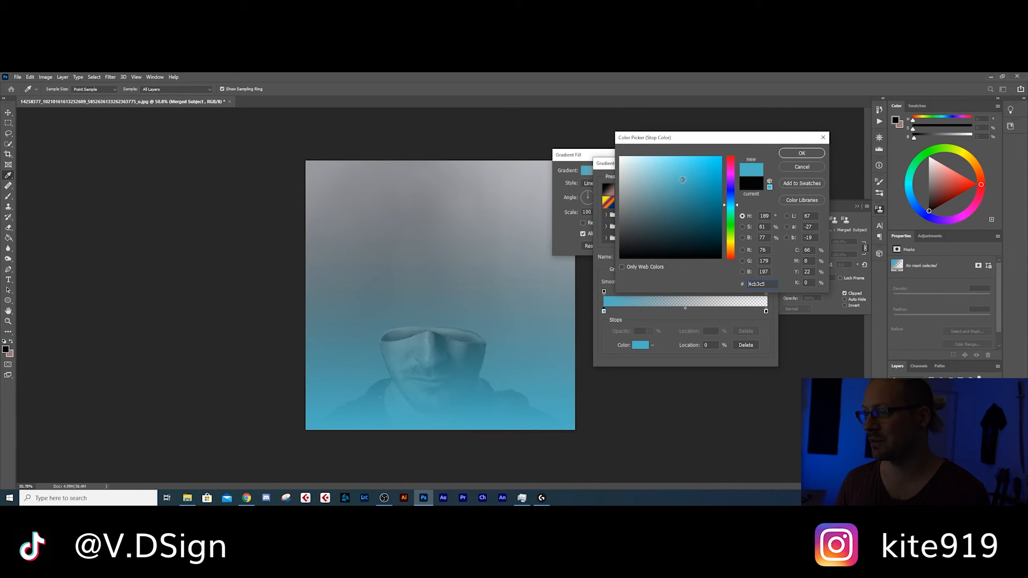
pyautogui.click(801, 153)
pyautogui.click(756, 182)
pyautogui.click(662, 170)
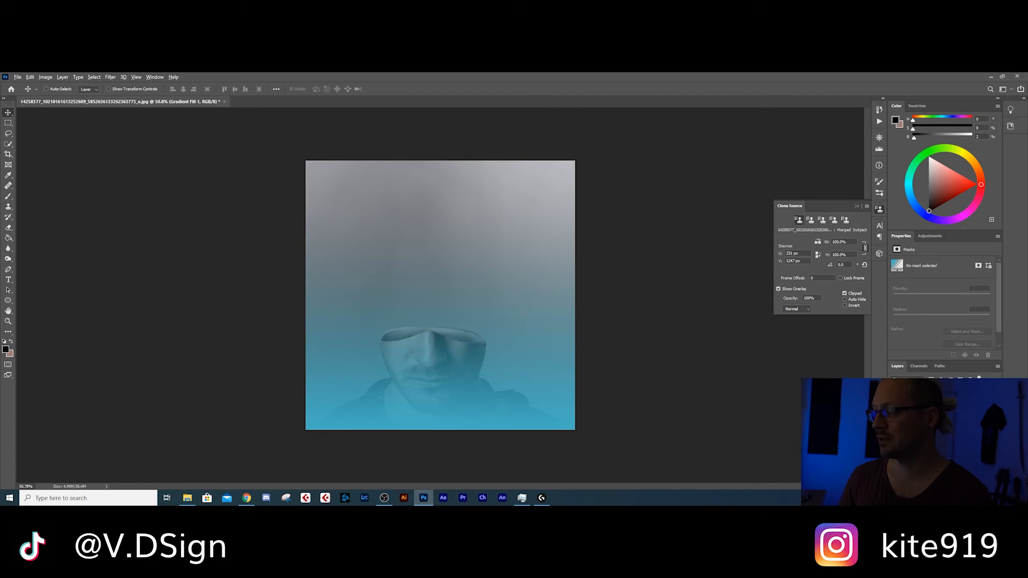
# Clip the gradient fill to the Merged Subject layer and set its blend mode to Normal
pyautogui.hotkey('ctrl', 'alt', 'g')
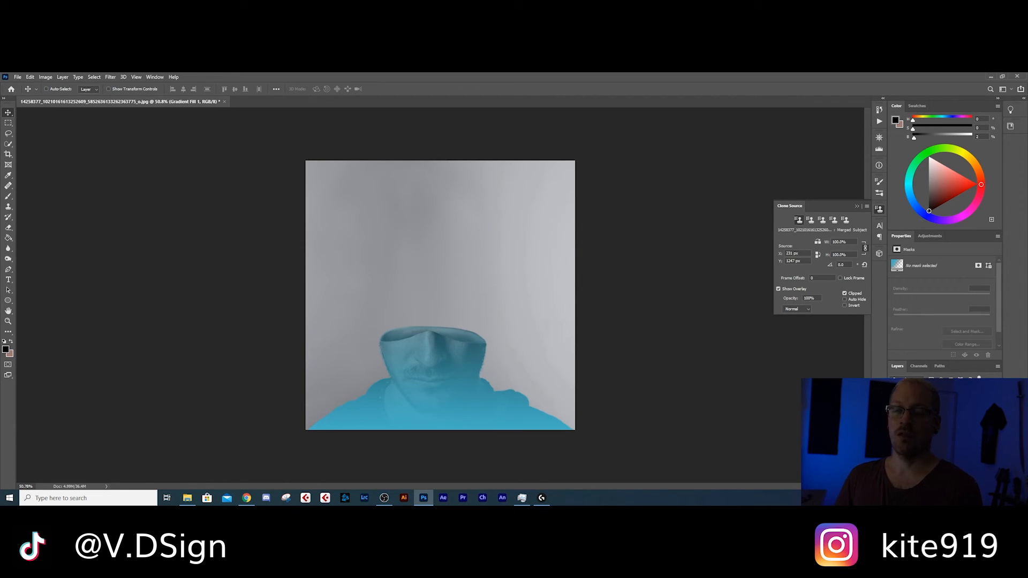
pyautogui.click(911, 386)
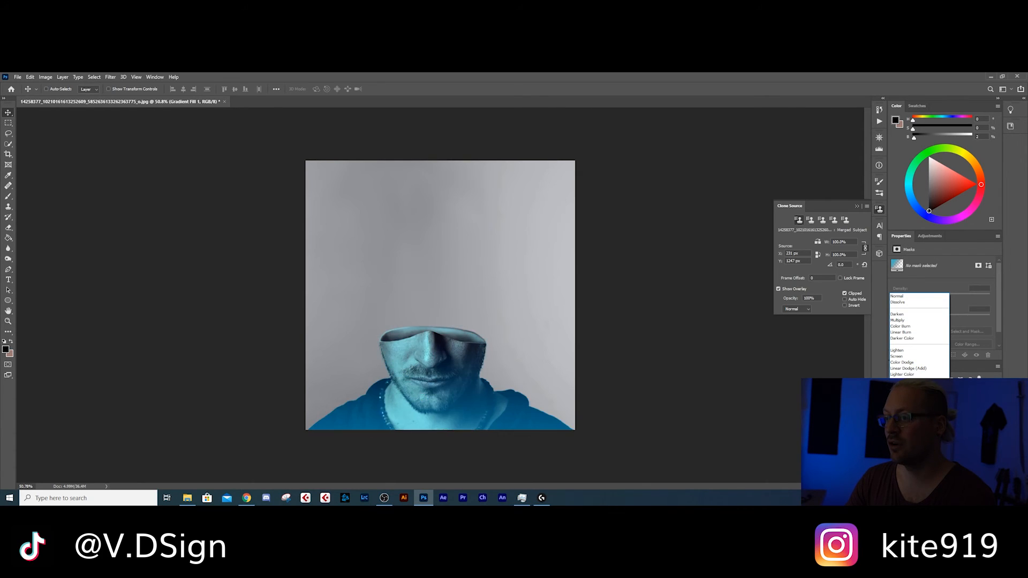
pyautogui.click(905, 296)
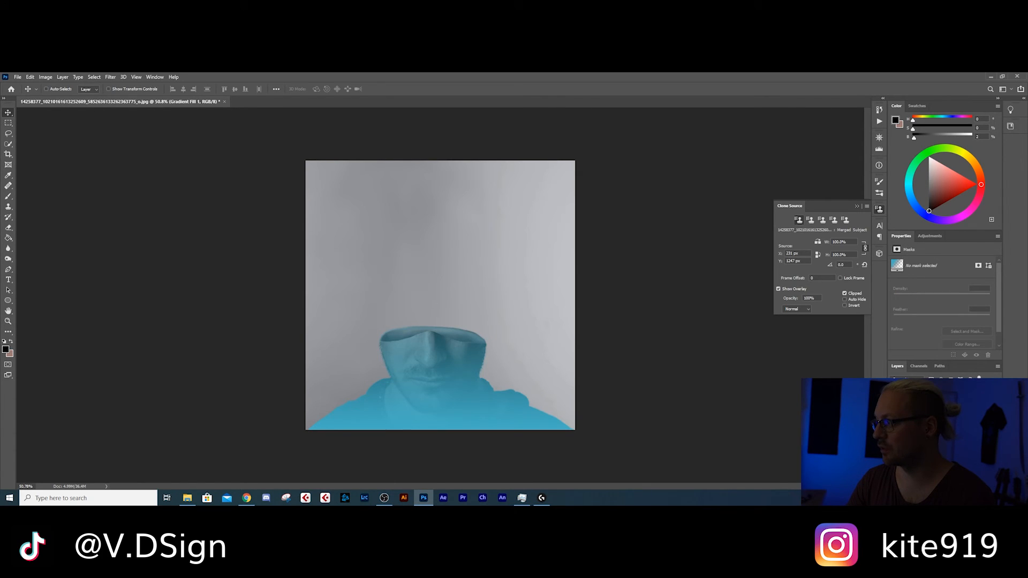
# Try a lower opacity on the gradient fill layer and undo the change
pyautogui.moveTo(990, 398); pyautogui.dragTo(959, 398)
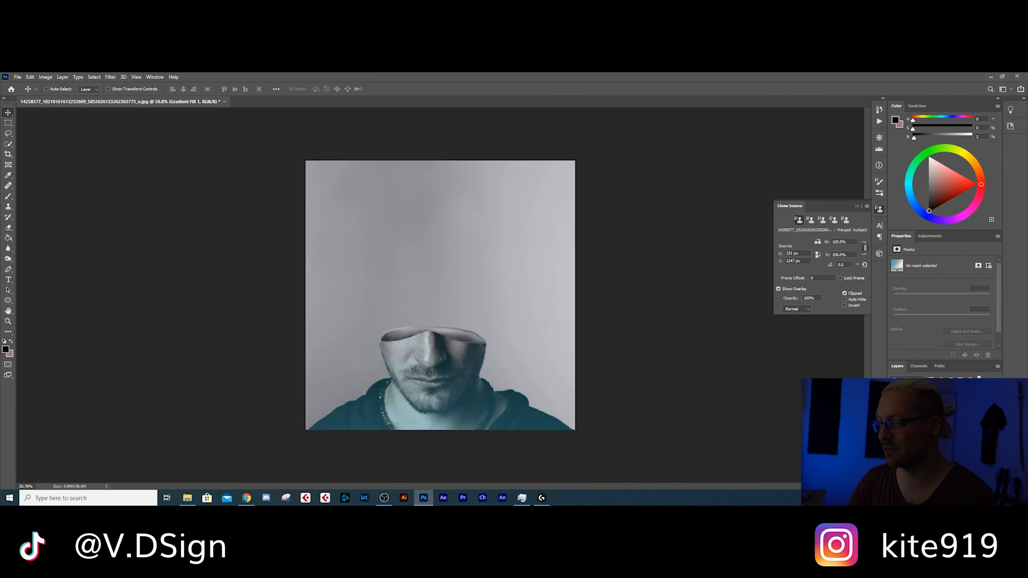
pyautogui.hotkey('ctrl', 'z')
pyautogui.hotkey('ctrl', 'z')
pyautogui.hotkey('ctrl', 'z')
# Adjust the gradient fill's scale and split its Blend If underlying-layer white slider, with the lower half at 174, to bring back skin highlights
pyautogui.doubleClick(909, 412)
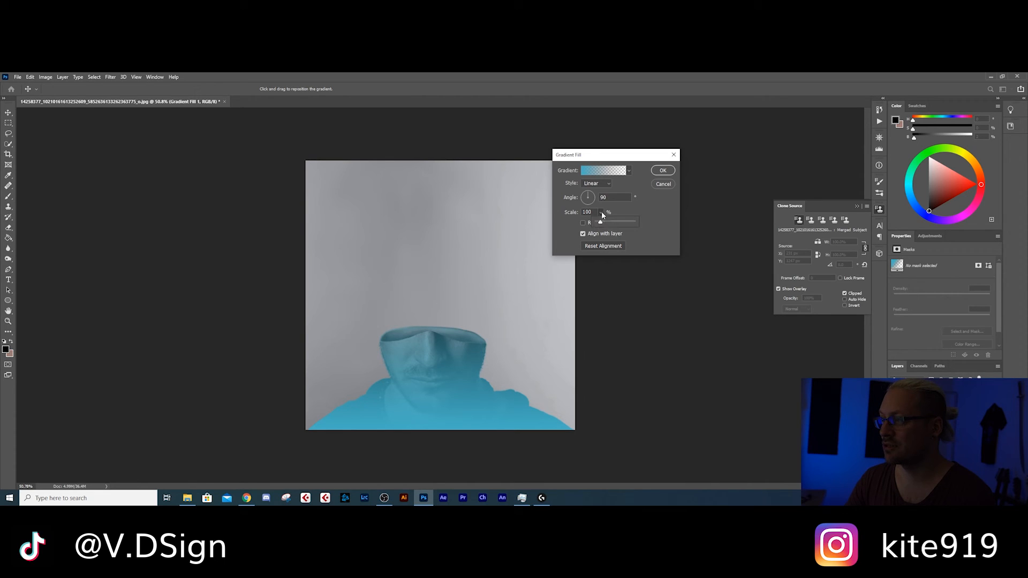
pyautogui.moveTo(598, 222); pyautogui.dragTo(597, 222)
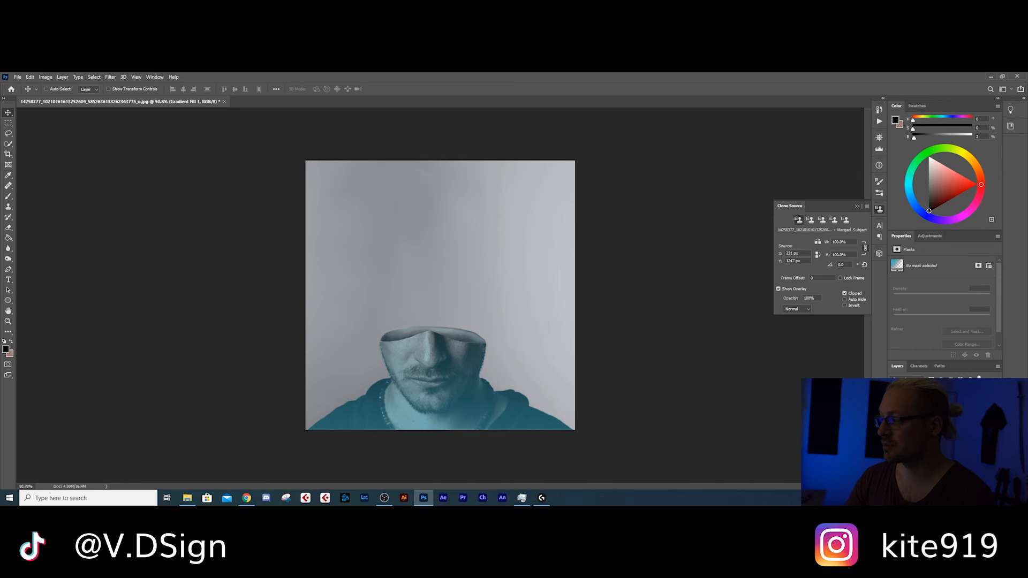
pyautogui.doubleClick(969, 415)
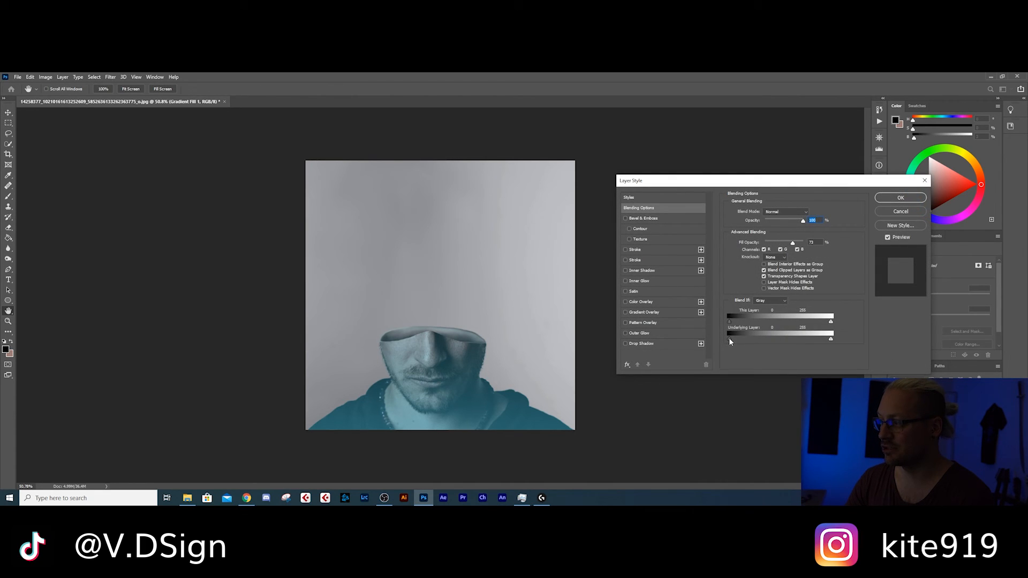
pyautogui.moveTo(728, 338); pyautogui.dragTo(822, 341)
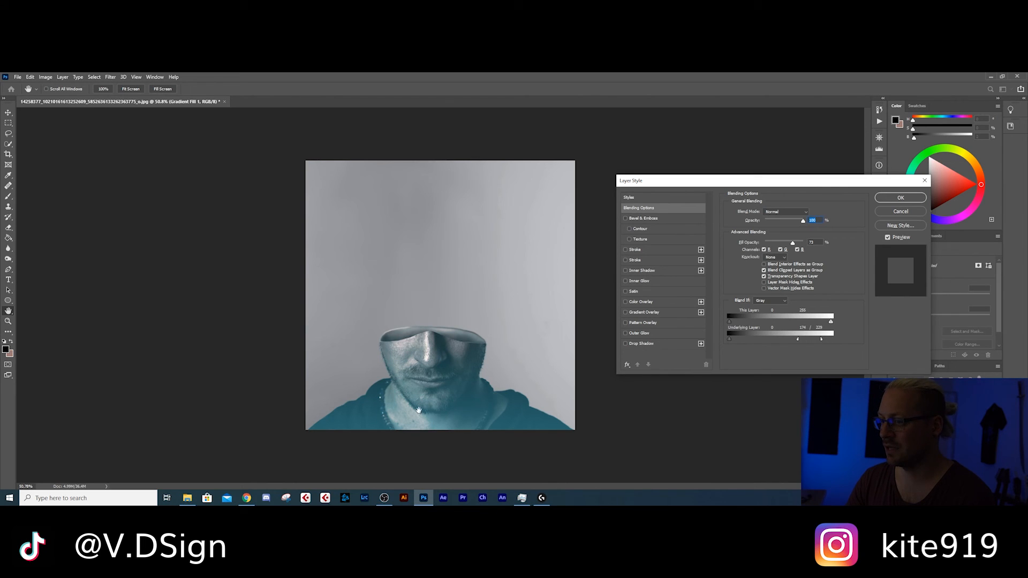
pyautogui.click(904, 199)
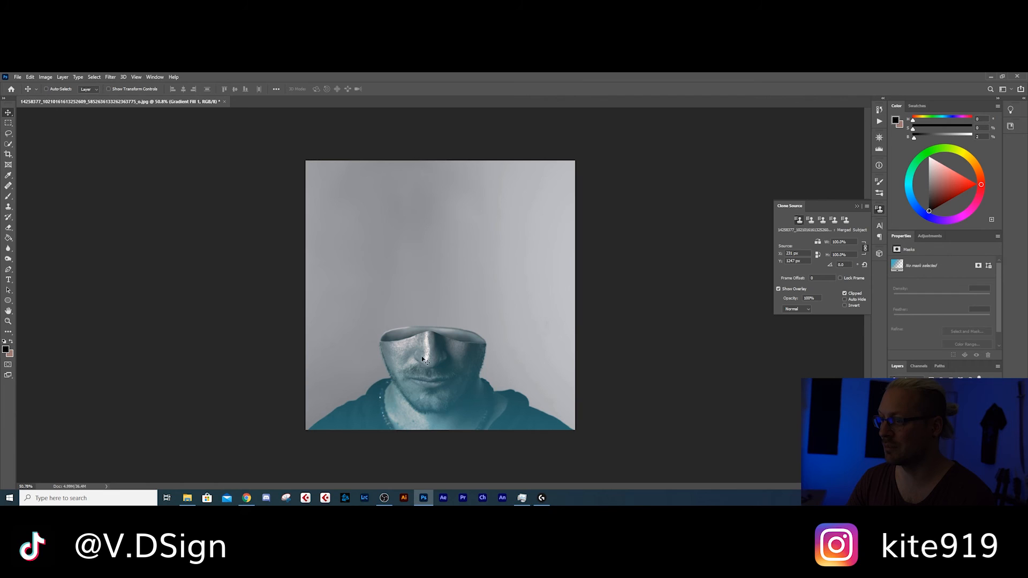
# Draw an unfilled blue circle outline about 1086 px wide around the head and place it behind the subject
pyautogui.scroll(2, 455, 409)
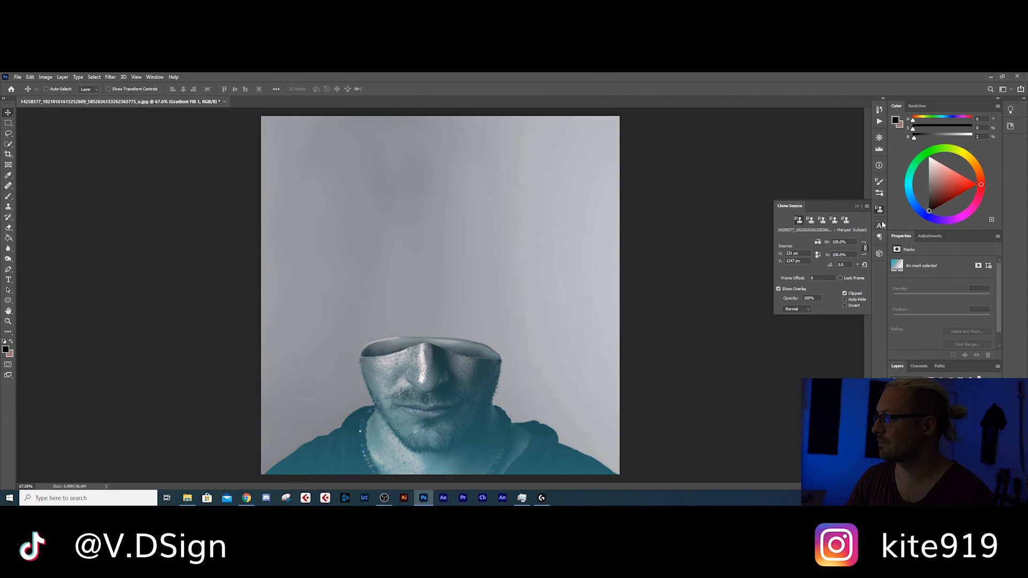
pyautogui.click(857, 206)
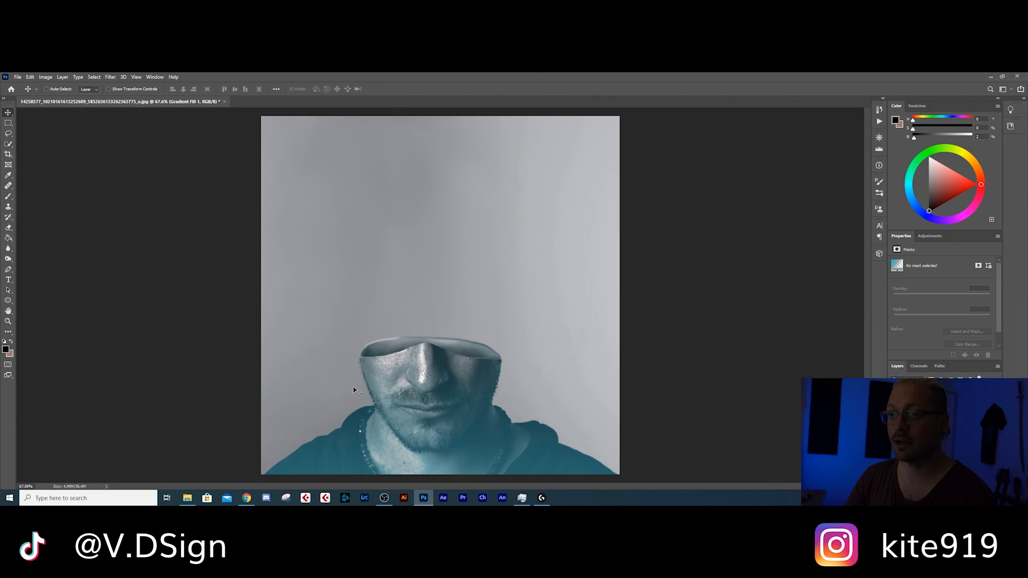
pyautogui.press('u')
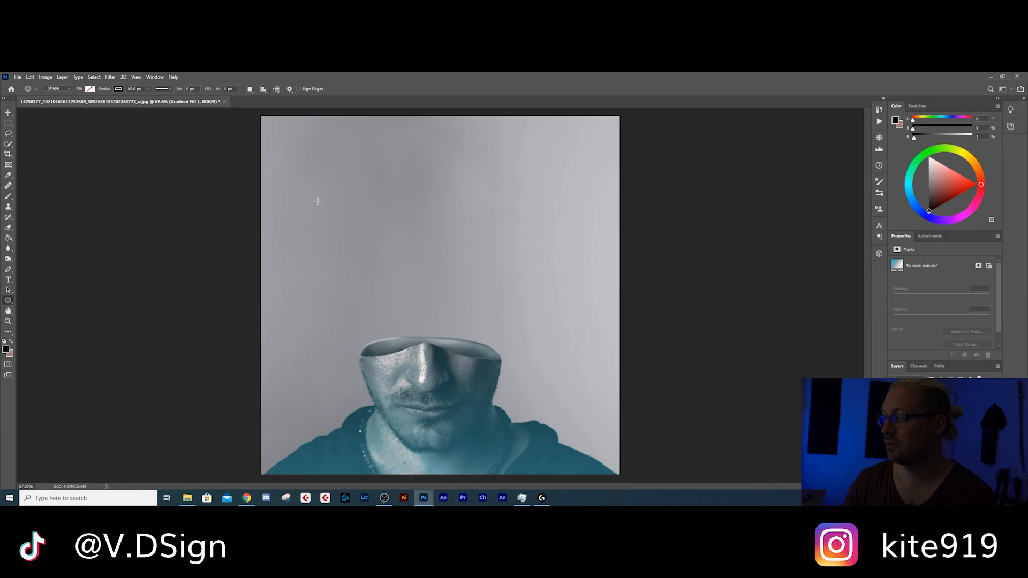
pyautogui.moveTo(309, 195); pyautogui.dragTo(580, 469)
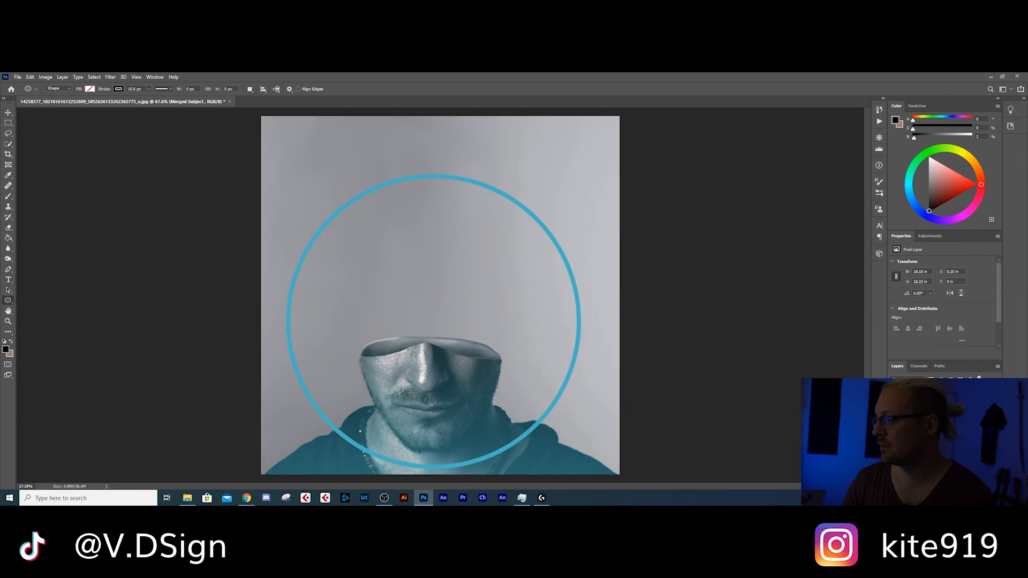
pyautogui.keyDown('shift'); pyautogui.click(945, 444); pyautogui.keyUp('shift')
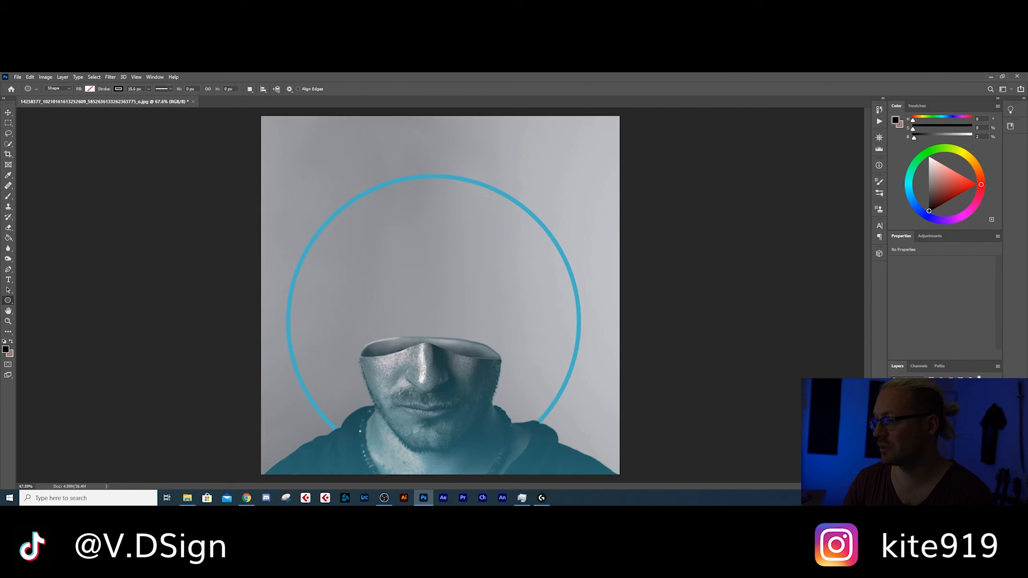
pyautogui.scroll(-4, 420, 271)
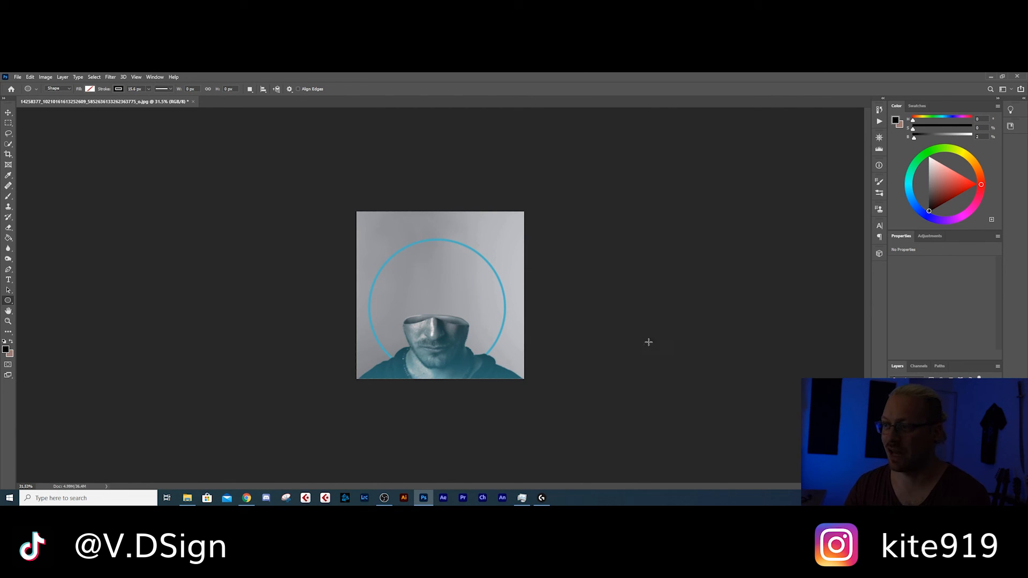
pyautogui.click(934, 433)
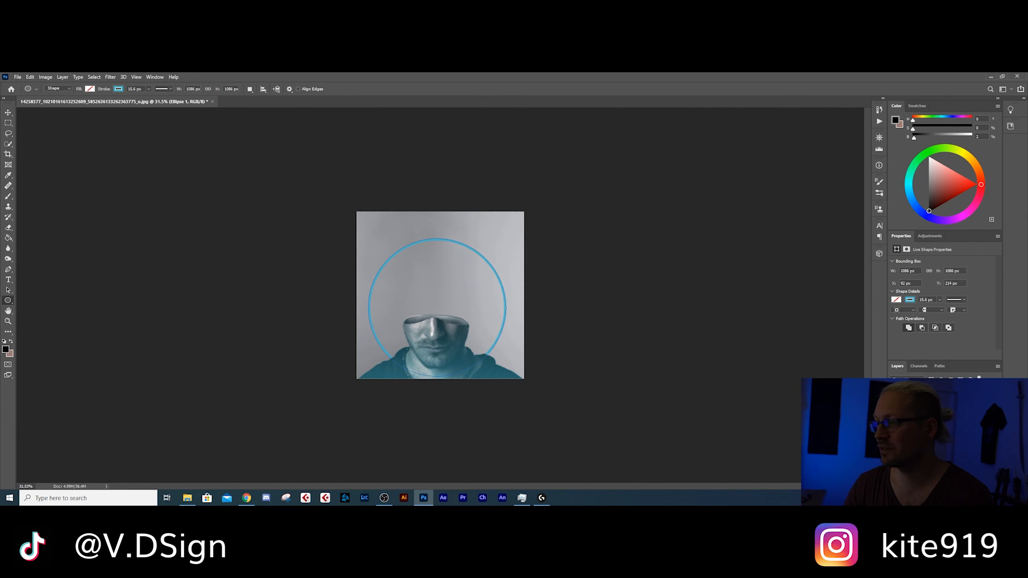
pyautogui.click(8, 123)
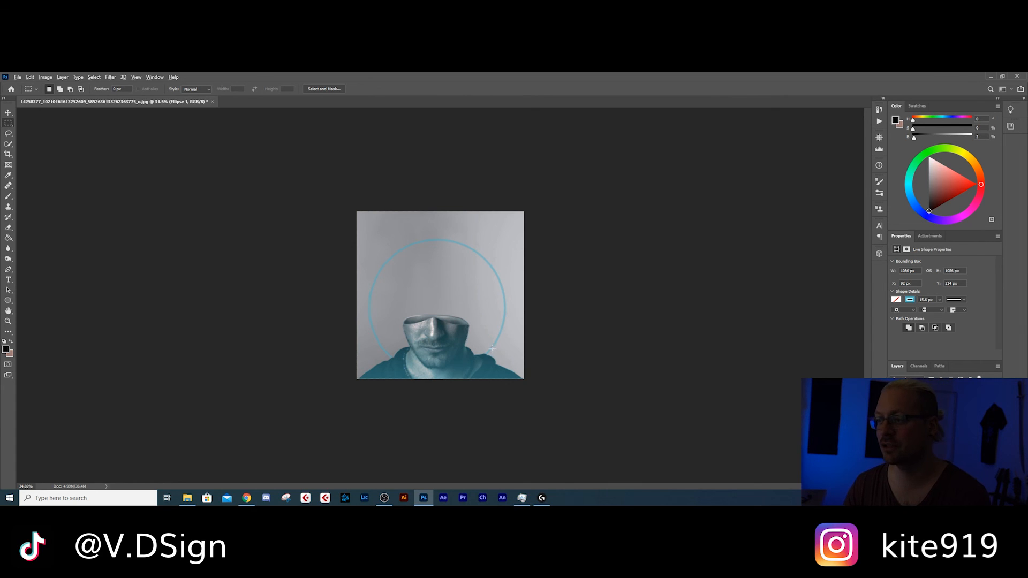
pyautogui.scroll(3, 391, 194)
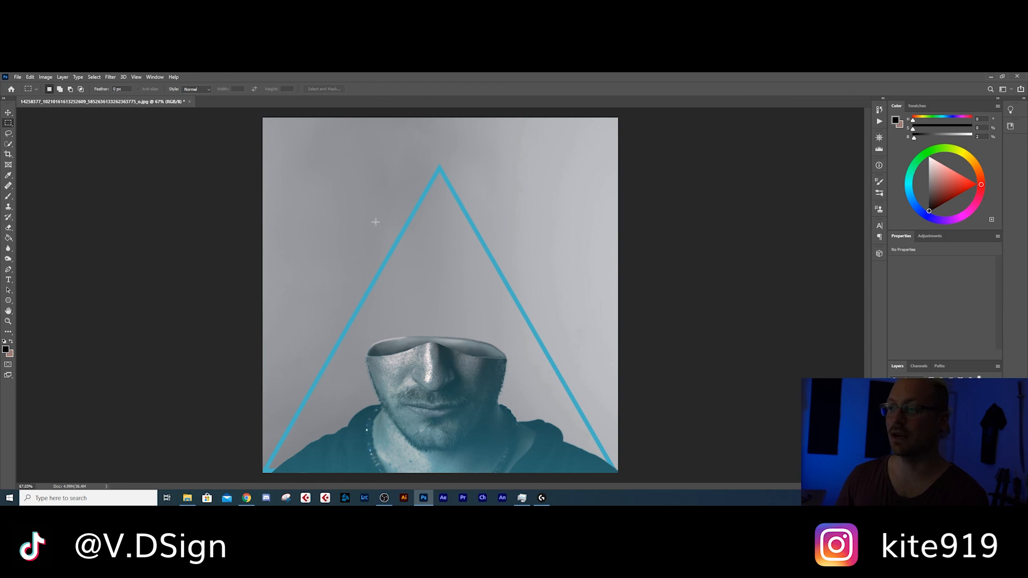
pyautogui.scroll(-1, 489, 340)
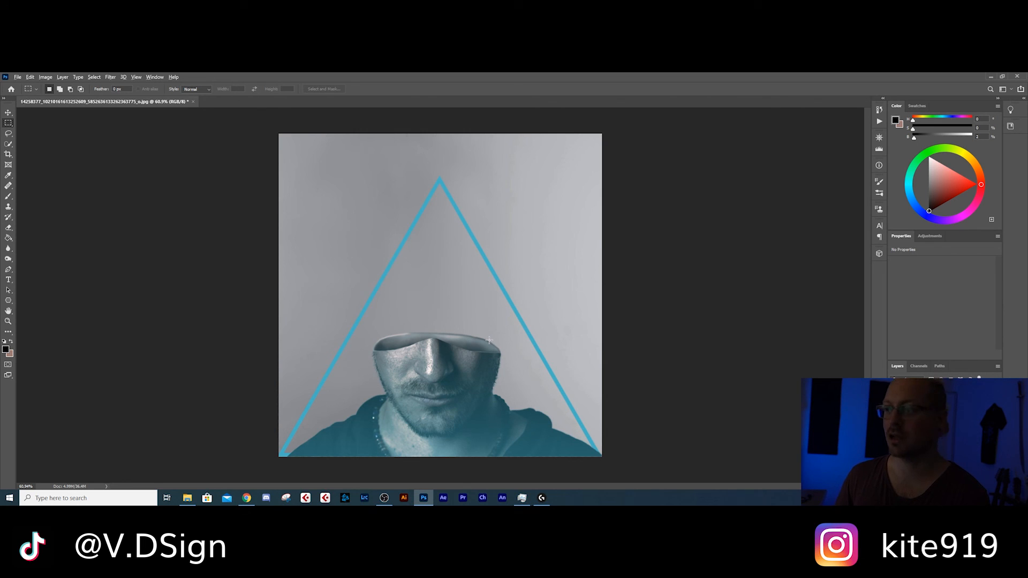
pyautogui.scroll(1, 490, 339)
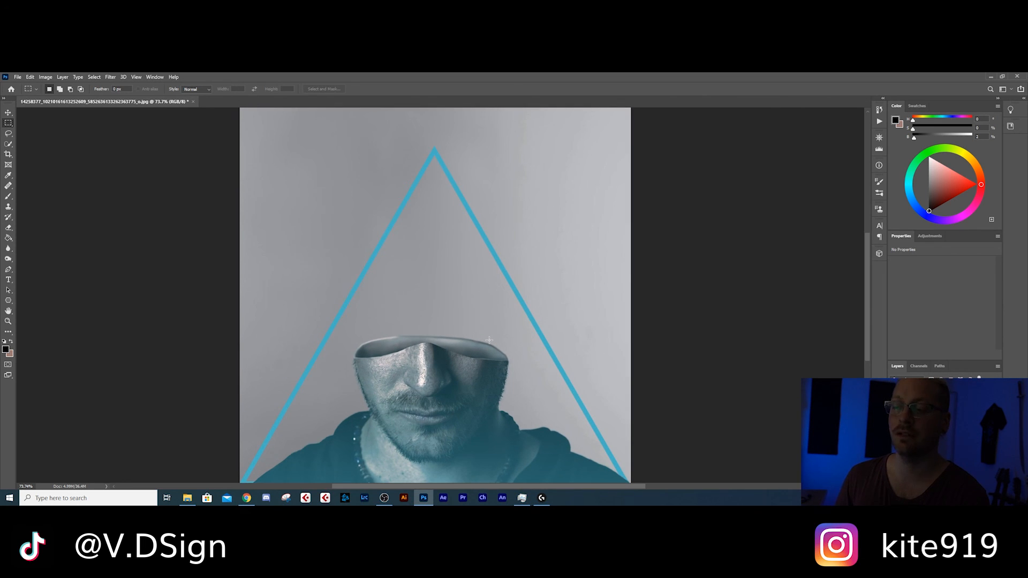
pyautogui.scroll(1, 490, 340)
pyautogui.scroll(-3, 489, 339)
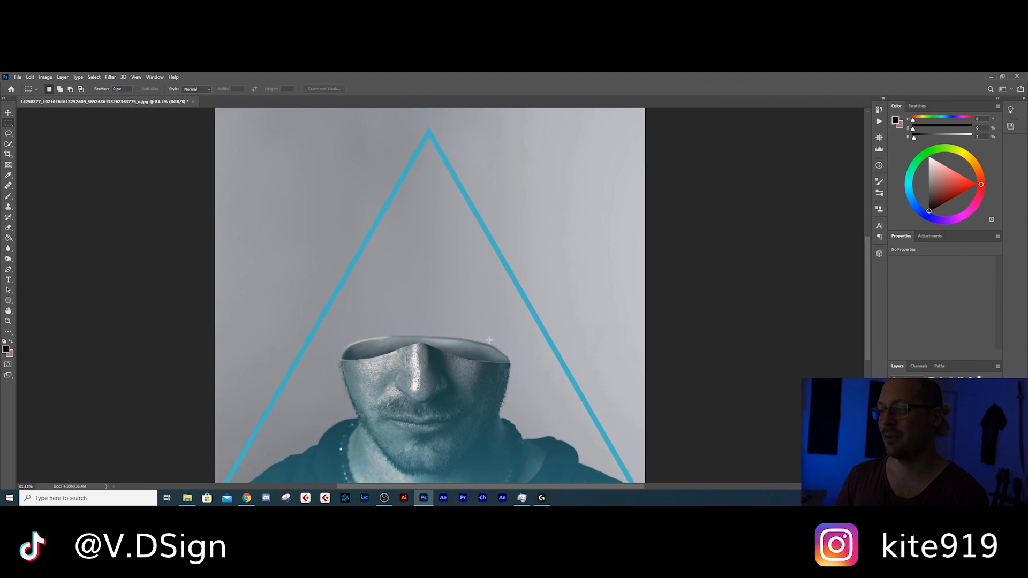